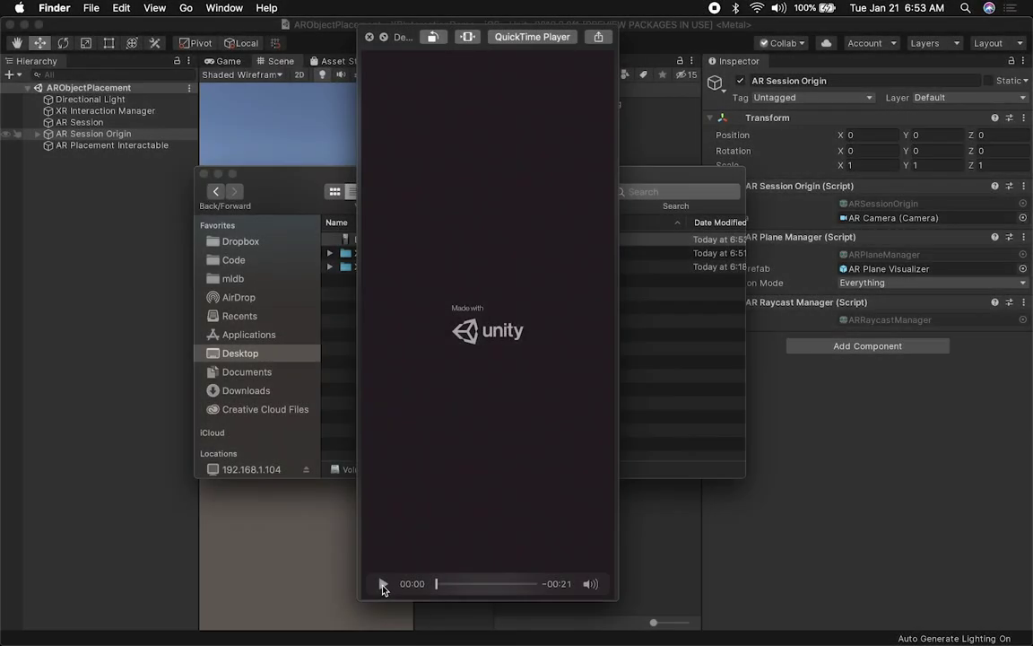
Play the Demo.MP4 recording of the AR app, close it and switch back to the Unity editor
{"action": "left_click", "coordinate": [383, 584]}
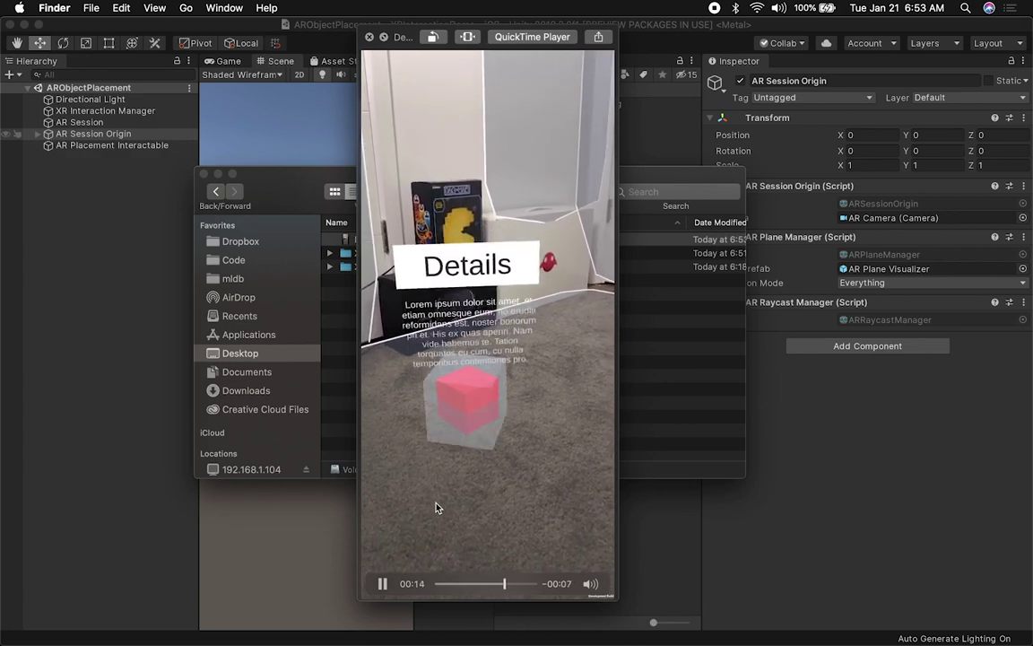
{"action": "left_click", "coordinate": [369, 36]}
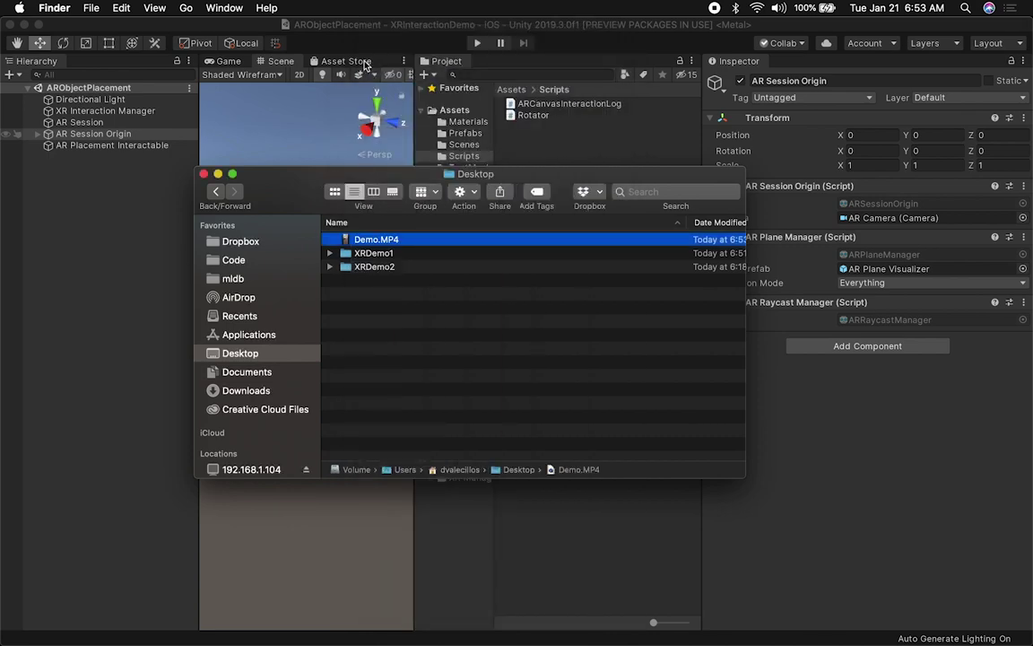
{"action": "left_click", "coordinate": [388, 34]}
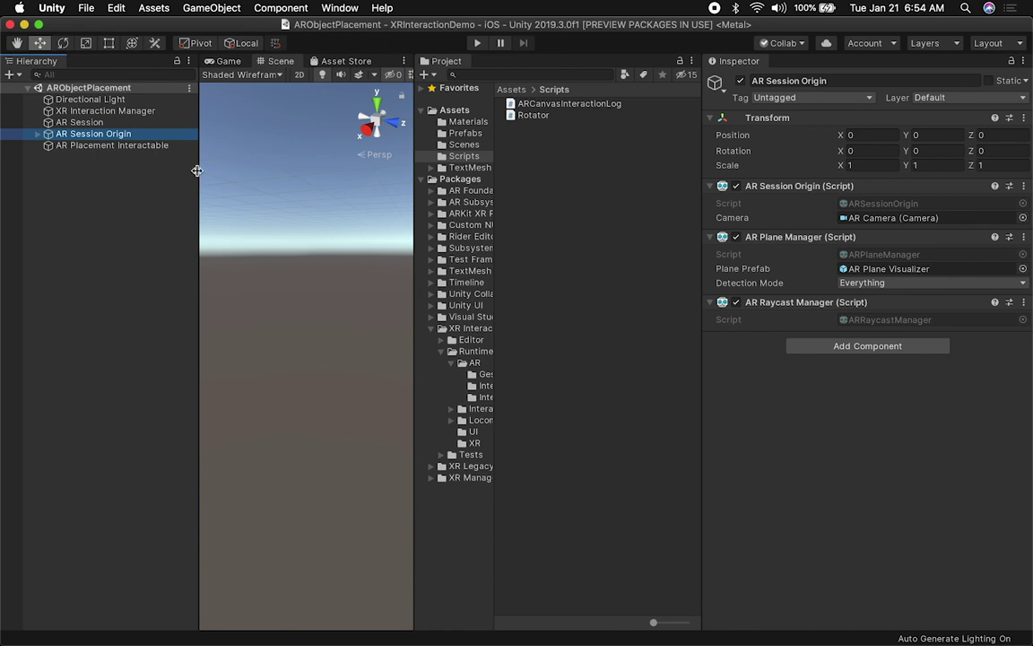
Duplicate the ARAnnotationsPlacement scene as ARCanvasInteraction in the Scenes folder and open the copy
{"action": "left_click", "coordinate": [464, 144]}
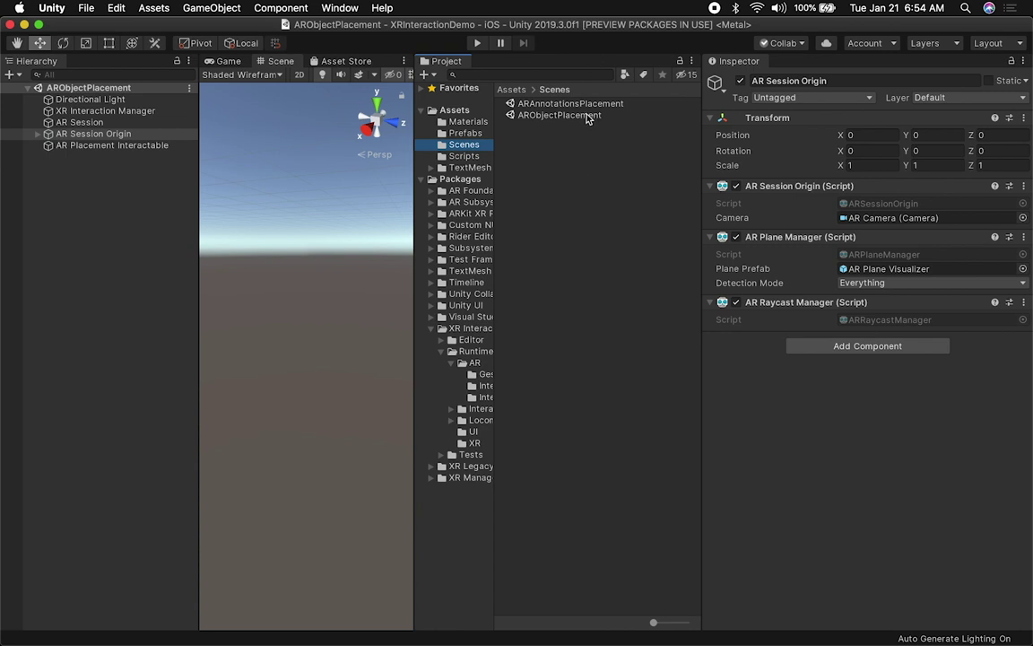
{"action": "left_click", "coordinate": [587, 115]}
{"action": "left_click", "coordinate": [583, 104]}
{"action": "key", "text": "super+d"}
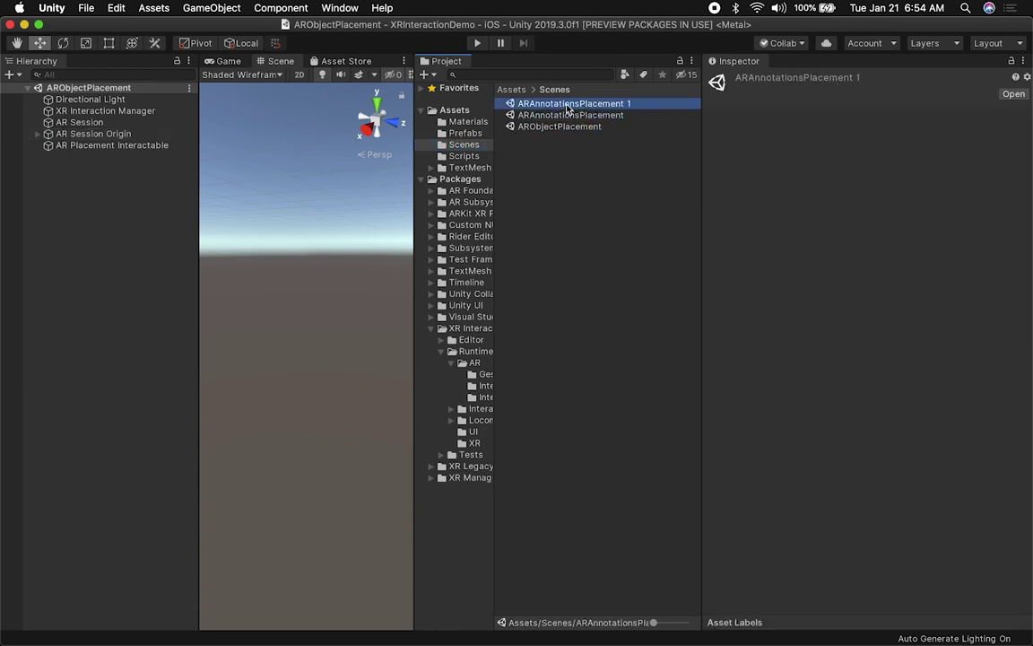
{"action": "left_click", "coordinate": [568, 108]}
{"action": "type", "text": "ARCanva"}
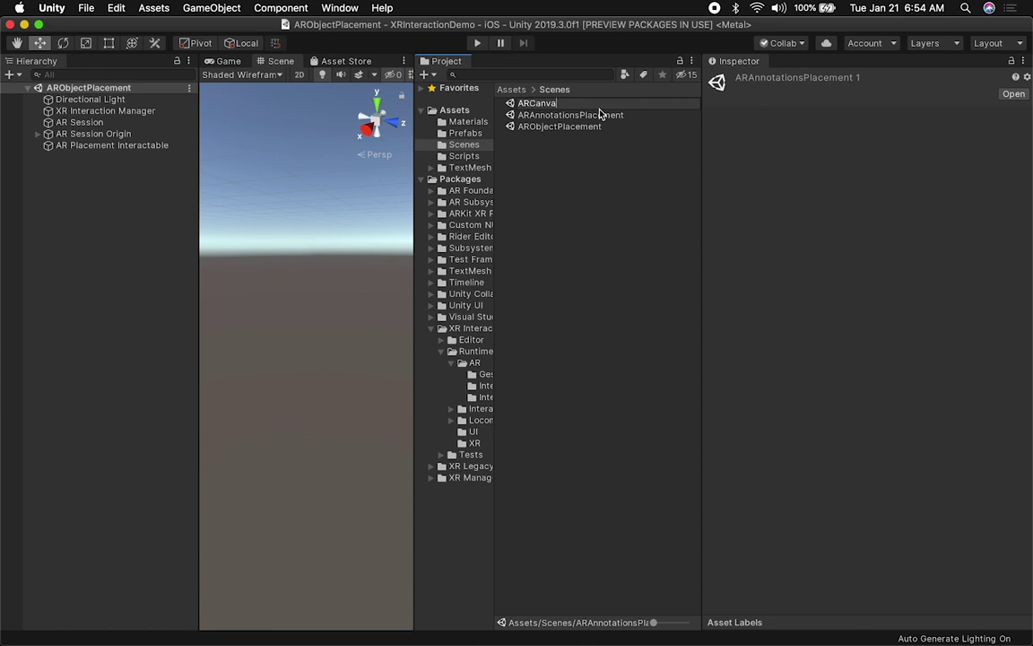
{"action": "type", "text": "sInteraction"}
{"action": "key", "text": "Return"}
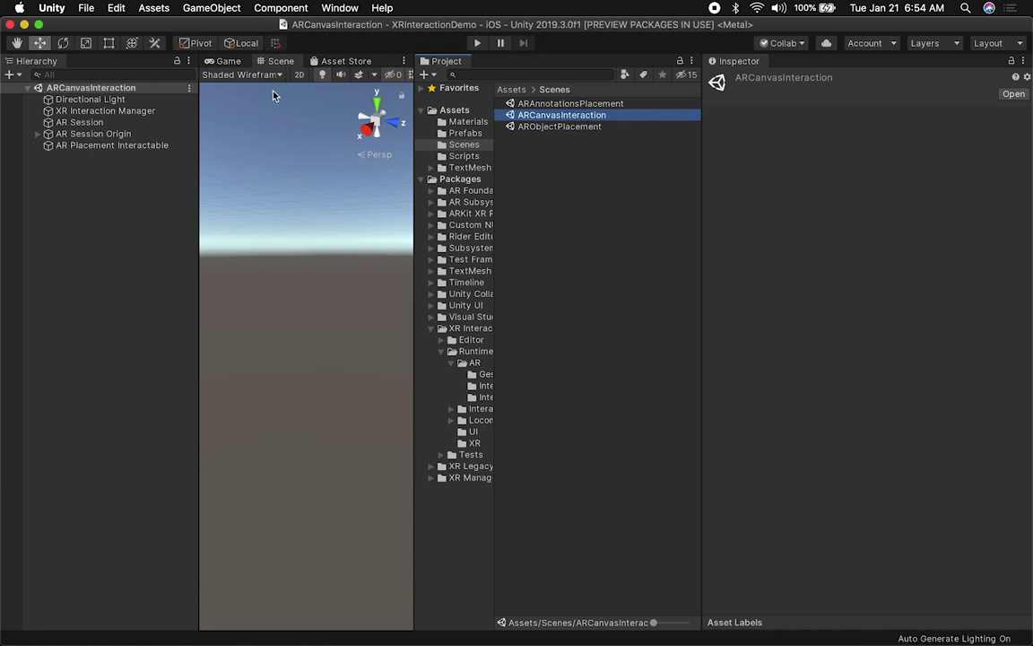
Add a UI Event System object to the ARCanvasInteraction scene
{"action": "right_click", "coordinate": [102, 204]}
{"action": "mouse_move", "coordinate": [130, 425]}
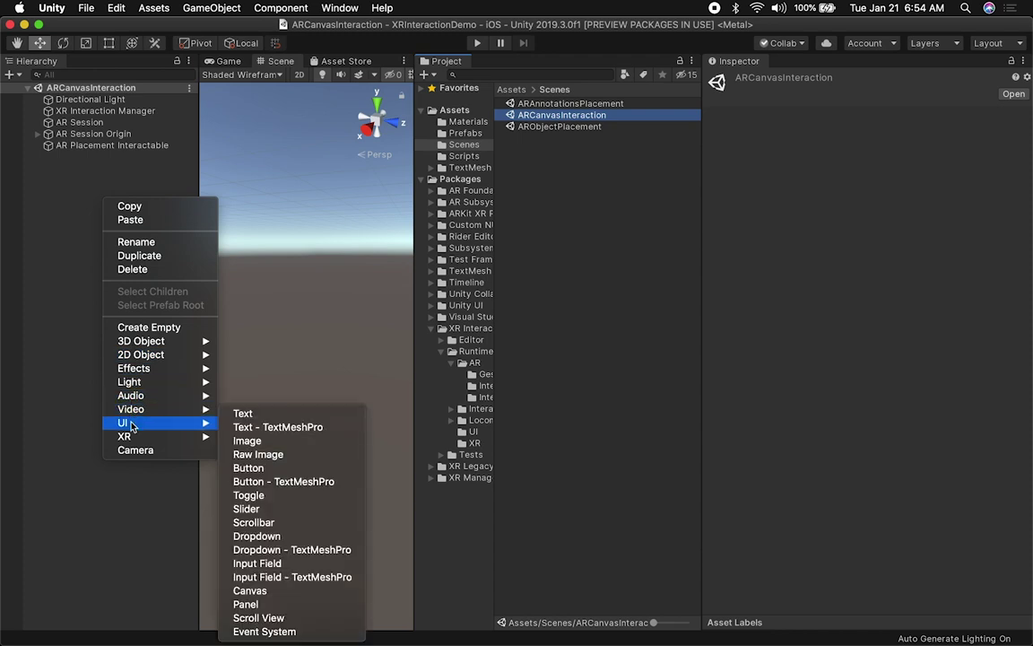
{"action": "left_click", "coordinate": [193, 311]}
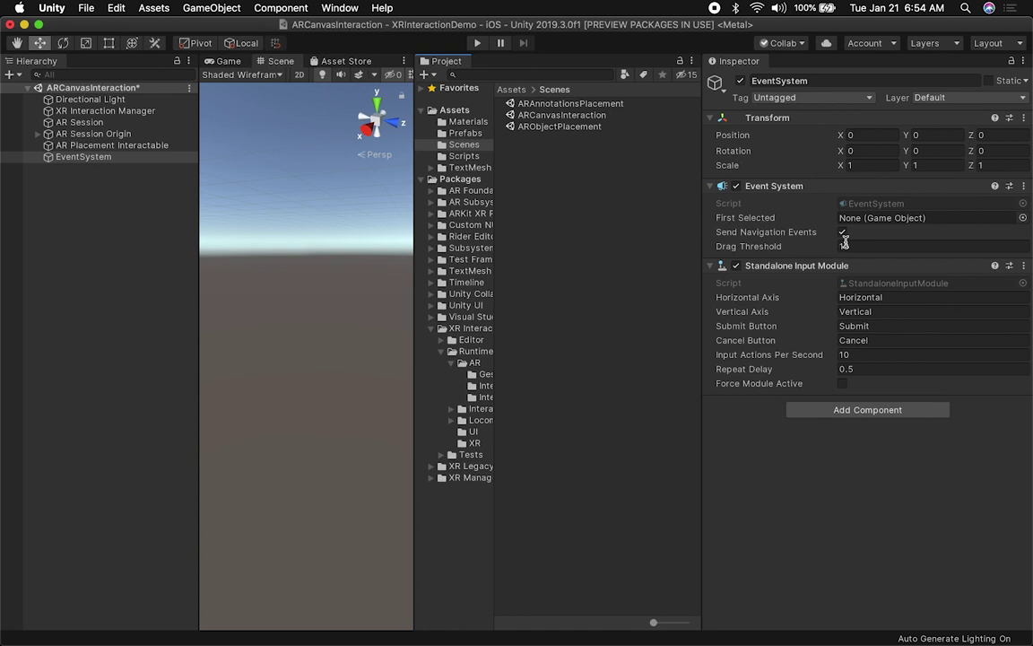
Replace the EventSystem's Standalone Input Module with an XRUI Input Module component
{"action": "left_click", "coordinate": [1024, 265]}
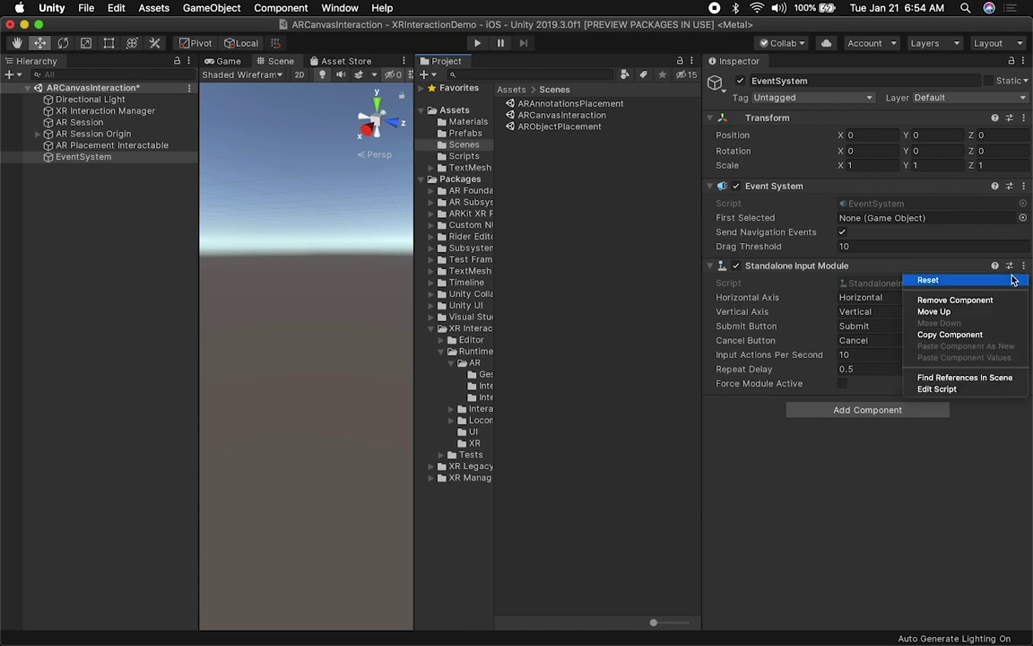
{"action": "left_click", "coordinate": [951, 300]}
{"action": "left_click", "coordinate": [876, 288]}
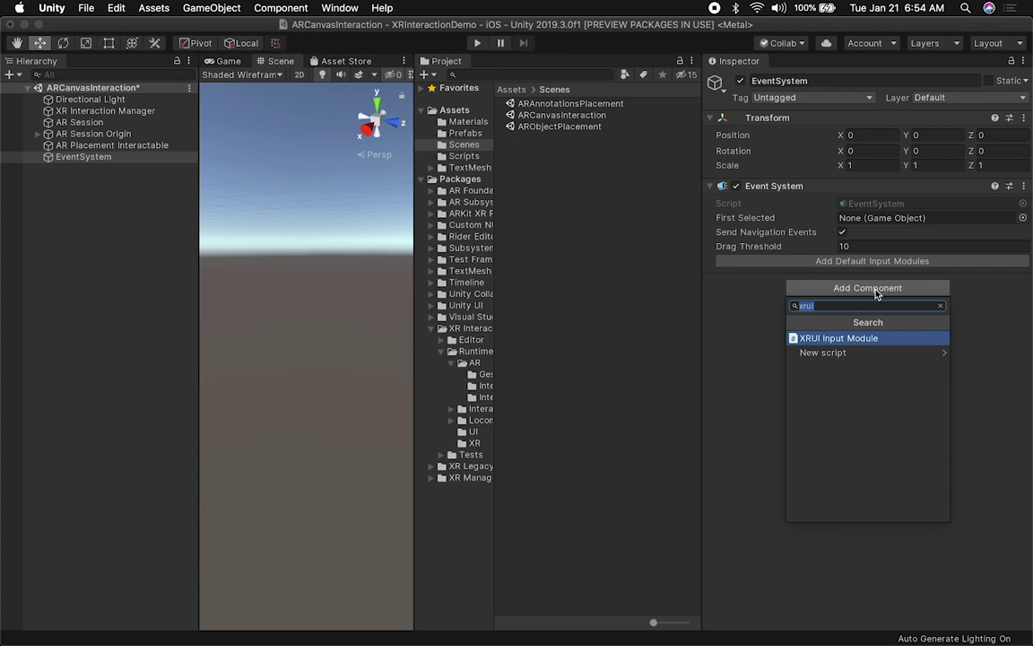
{"action": "key", "text": "Return"}
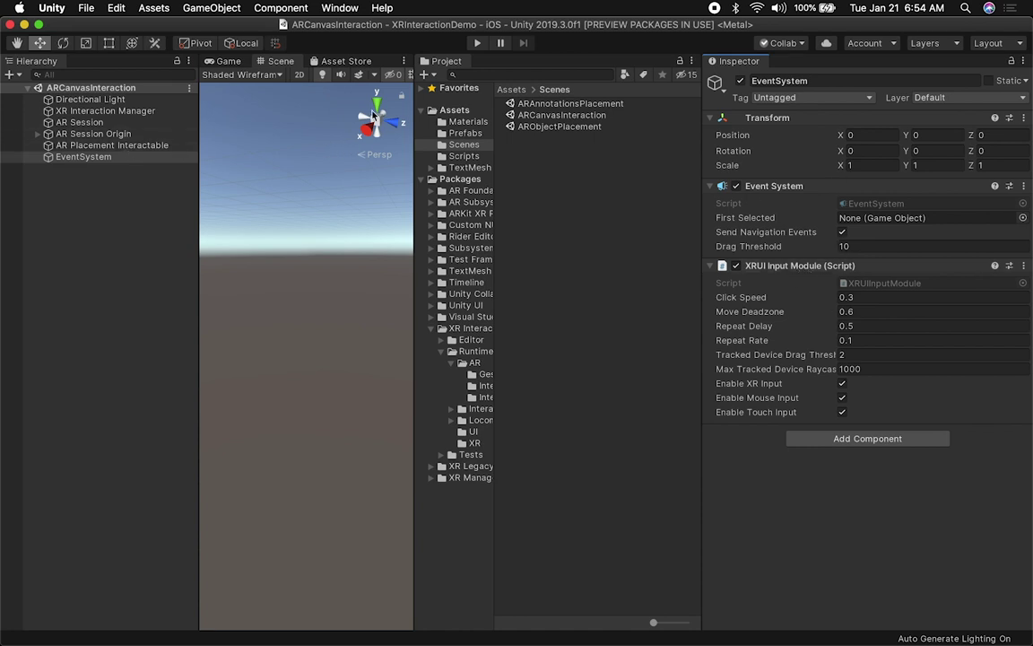
Duplicate the AR Cube With Annotations prefab and name the copy AR Cube With Canvas
{"action": "left_click", "coordinate": [464, 133]}
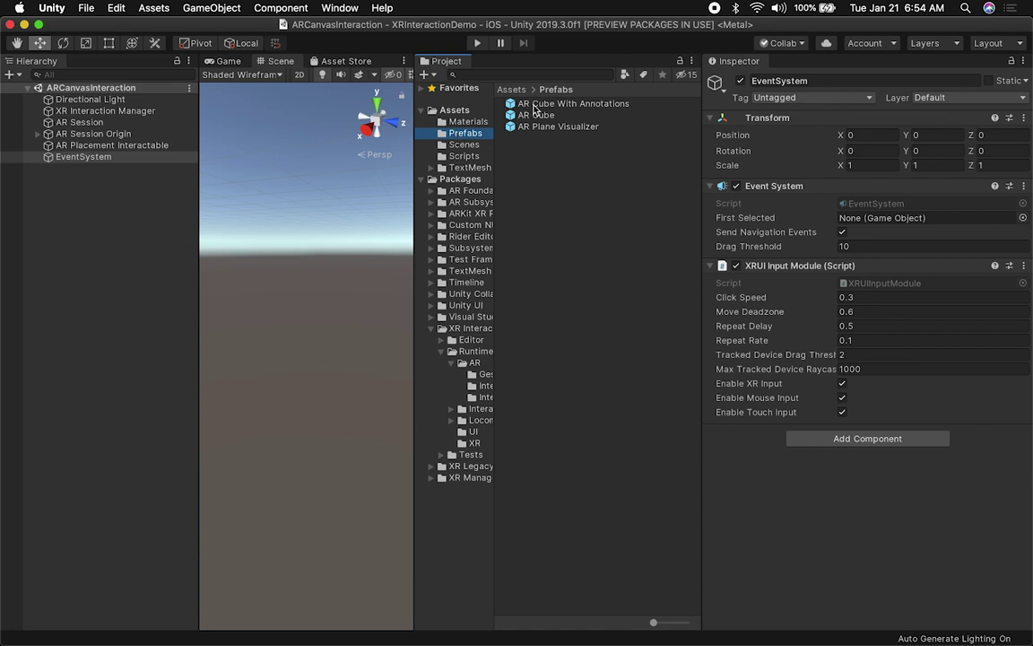
{"action": "left_click", "coordinate": [551, 105]}
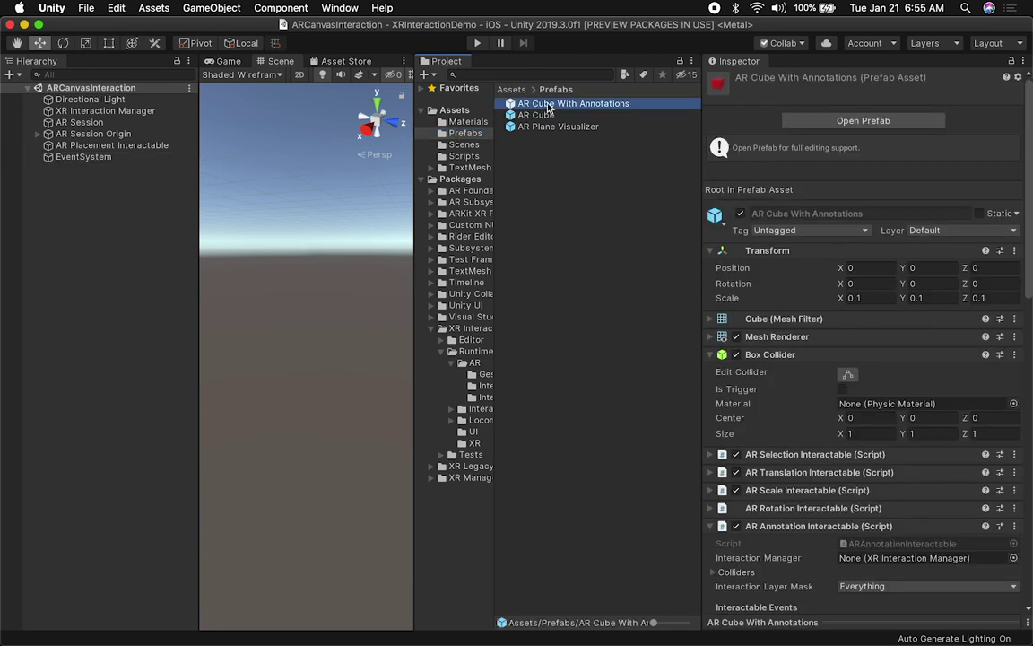
{"action": "key", "text": "super+d"}
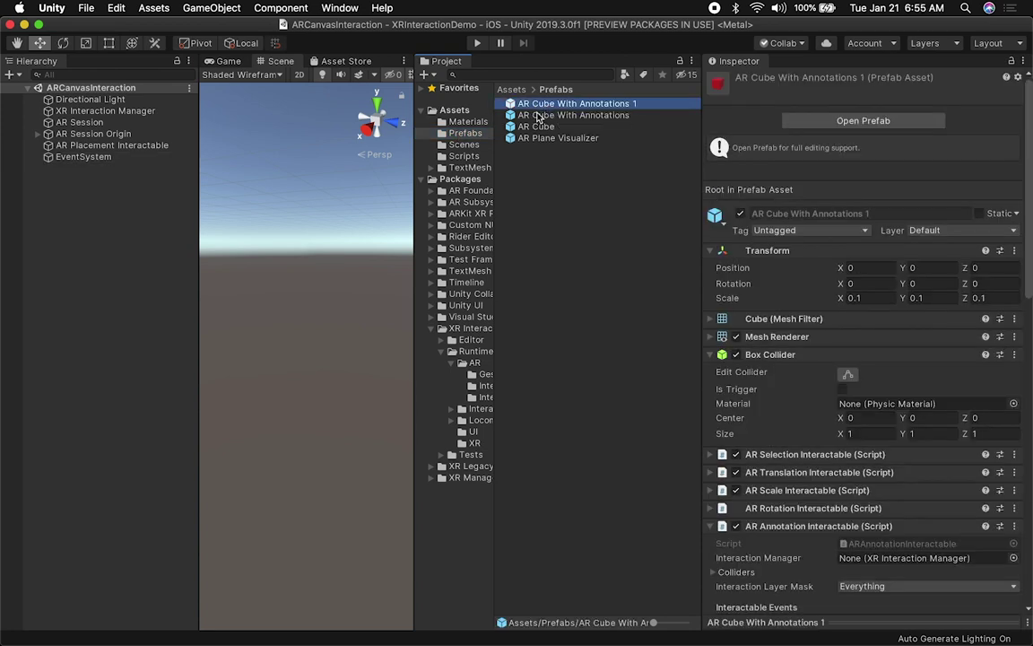
{"action": "left_click", "coordinate": [605, 102]}
{"action": "key", "text": "alt+shift+Left"}
{"action": "key", "text": "alt+shift+Left"}
{"action": "key", "text": "BackSpace"}
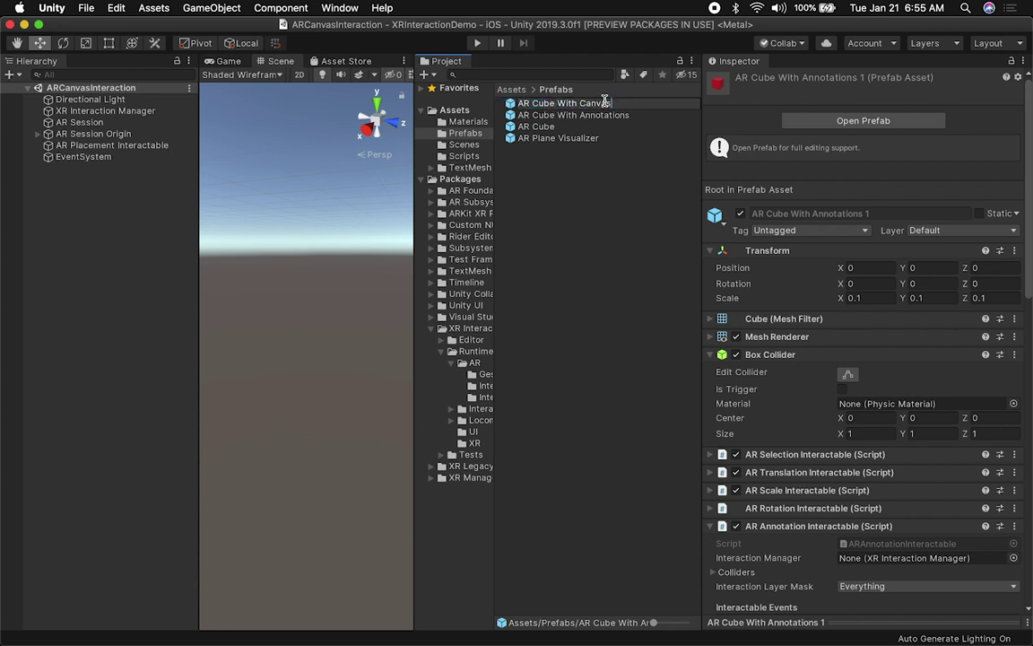
{"action": "key", "text": "Return"}
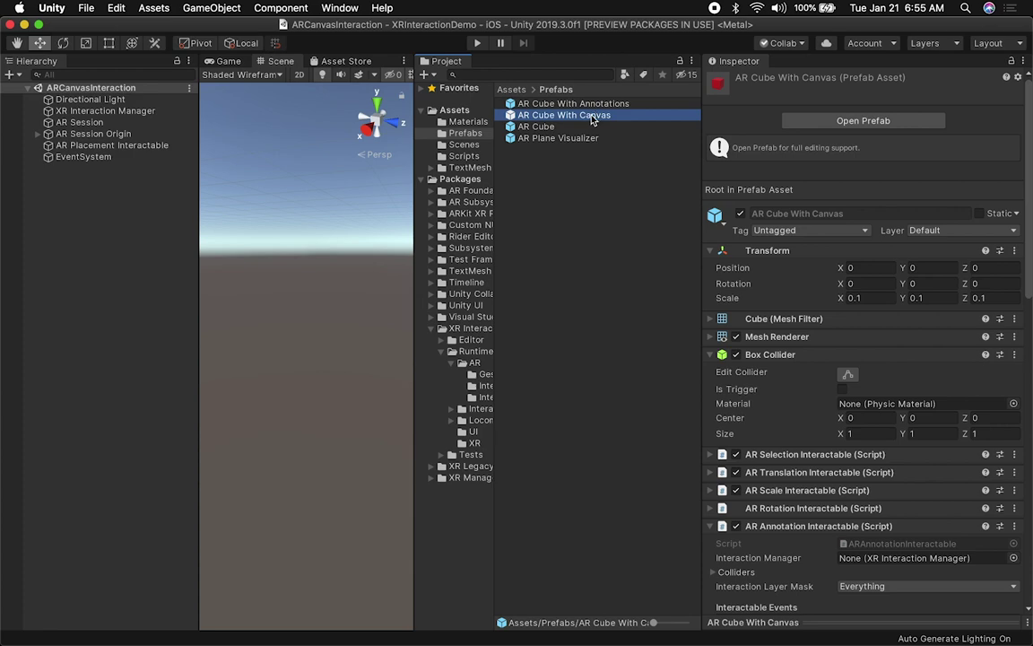
Open the AR Cube With Canvas prefab for editing and activate its AR Annotation object
{"action": "double_click", "coordinate": [591, 119]}
{"action": "left_click_drag", "start_coordinate": [415, 287], "coordinate": [557, 288]}
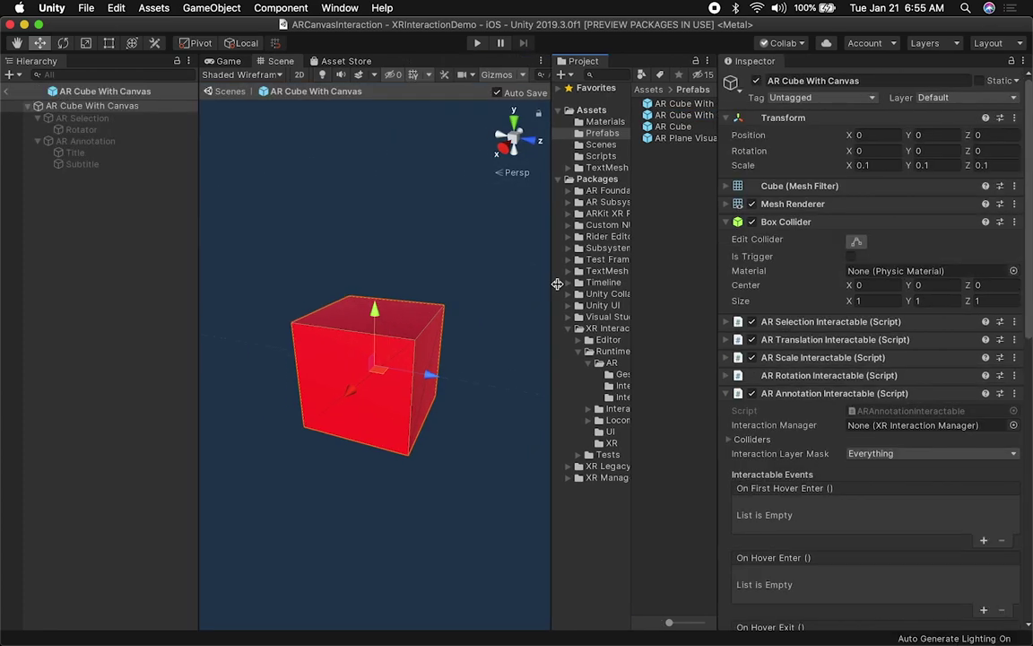
{"action": "left_click", "coordinate": [106, 140]}
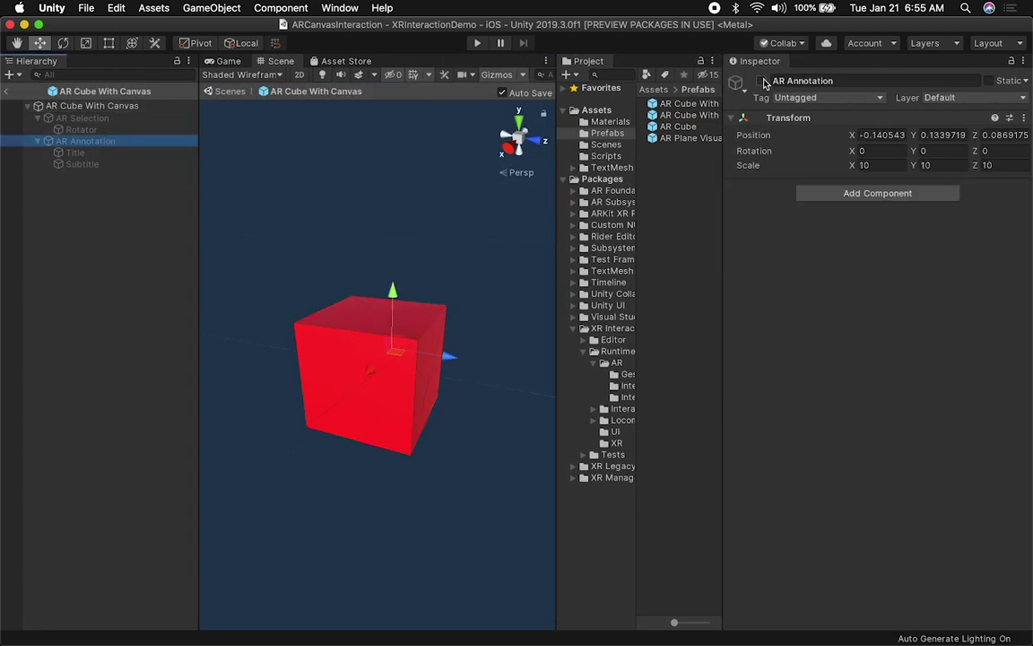
{"action": "left_click", "coordinate": [762, 81]}
{"action": "mouse_move", "coordinate": [296, 216]}
{"action": "left_mouse_down", "text": "alt"}
{"action": "mouse_move", "coordinate": [676, 263]}
{"action": "mouse_move", "coordinate": [386, 269]}
{"action": "mouse_move", "coordinate": [452, 297]}
{"action": "left_mouse_up", "text": "alt"}
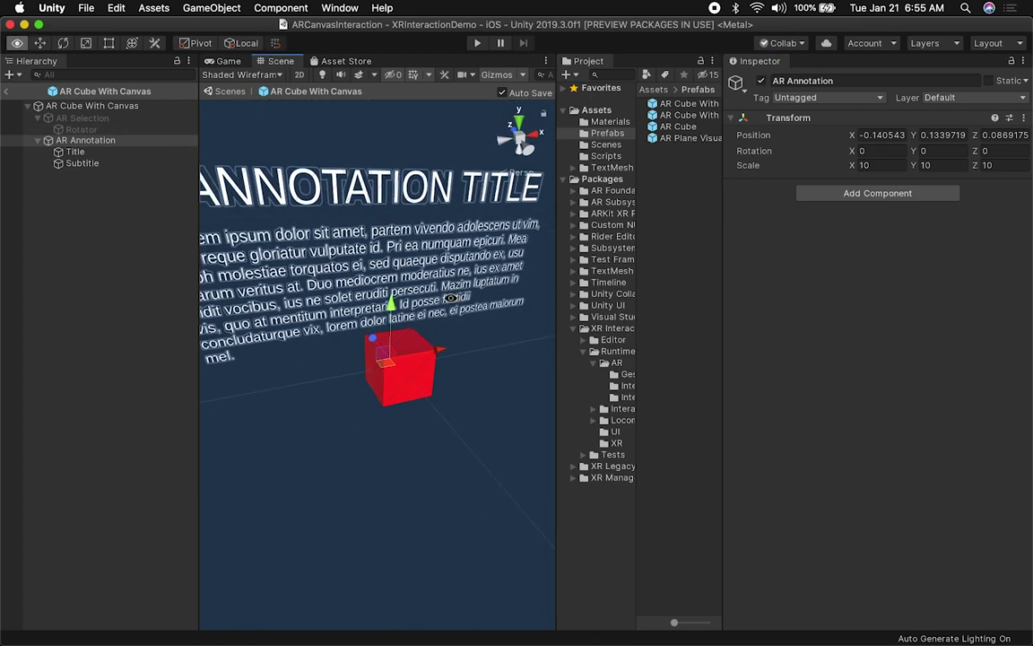
{"action": "scroll", "coordinate": [451, 297], "scroll_direction": "down", "scroll_amount": 5}
Delete the Title and Subtitle text objects under AR Annotation
{"action": "left_click", "coordinate": [76, 151]}
{"action": "left_click", "coordinate": [89, 163]}
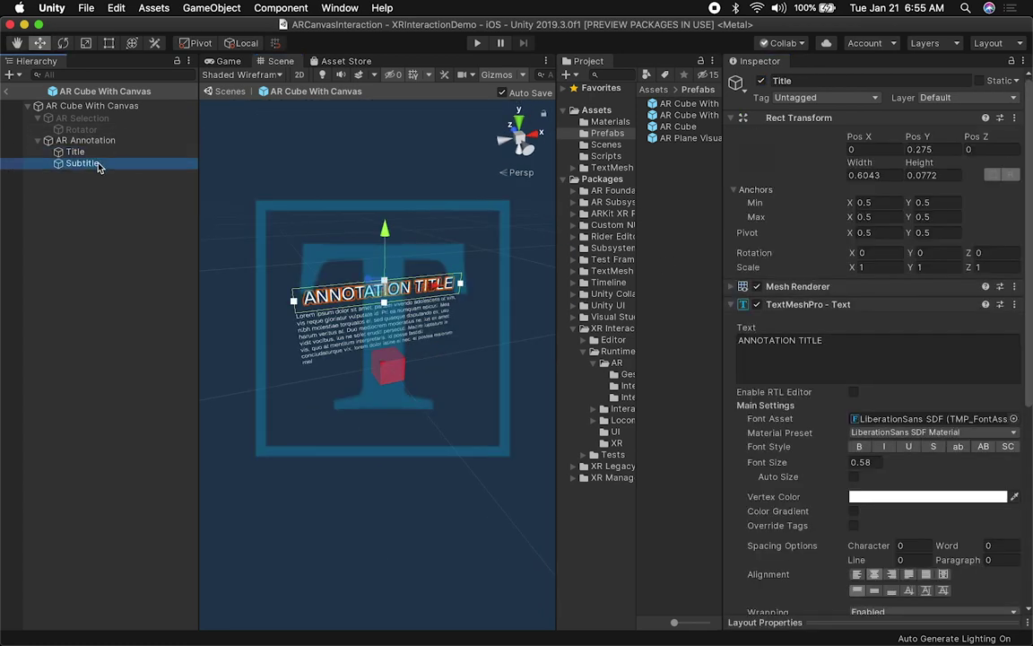
{"action": "left_click", "coordinate": [93, 150], "text": "shift"}
{"action": "key", "text": "super+BackSpace"}
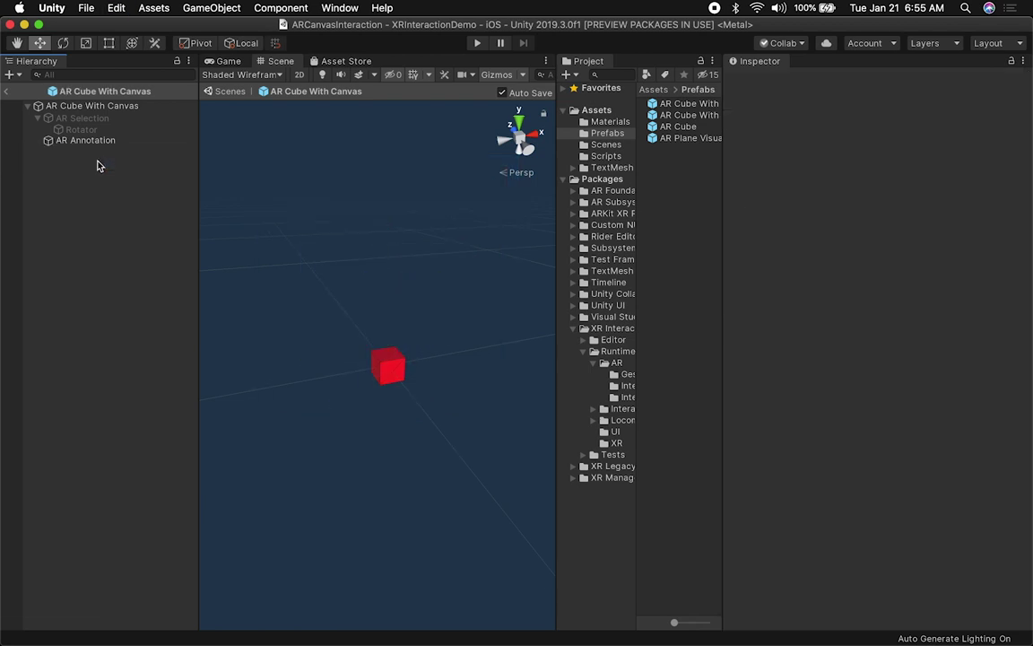
Rename the AR Annotation object in the prefab as AR Canvas
{"action": "left_click", "coordinate": [102, 142]}
{"action": "left_click", "coordinate": [72, 141]}
{"action": "type", "text": "AR Canvas"}
{"action": "key", "text": "Return"}
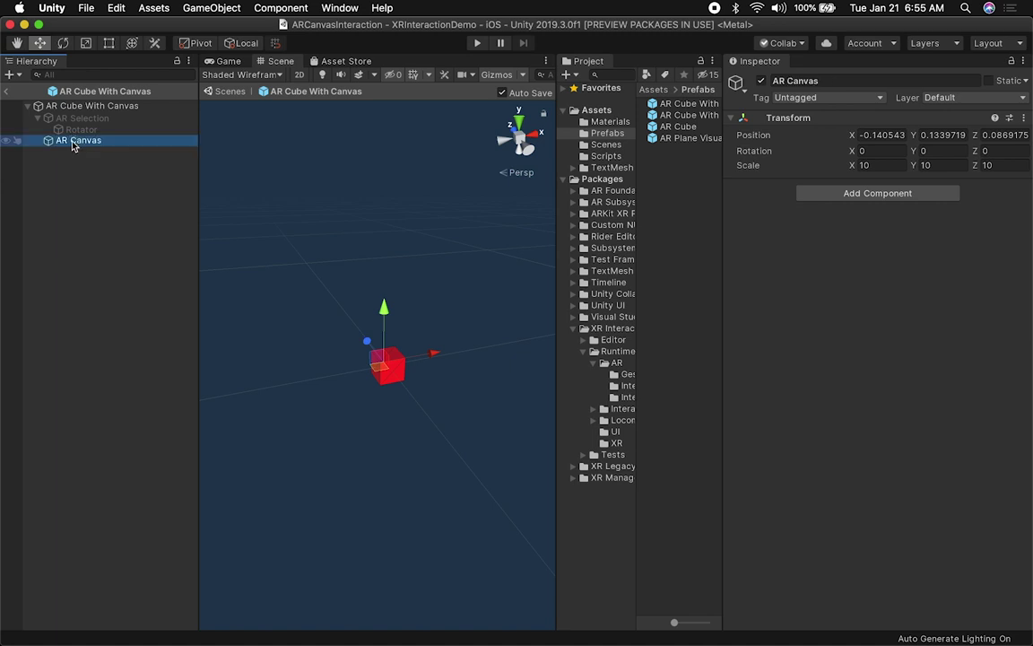
Add a UI Canvas as a child of AR Canvas and set its render mode to World Space
{"action": "right_click", "coordinate": [73, 144]}
{"action": "mouse_move", "coordinate": [122, 364]}
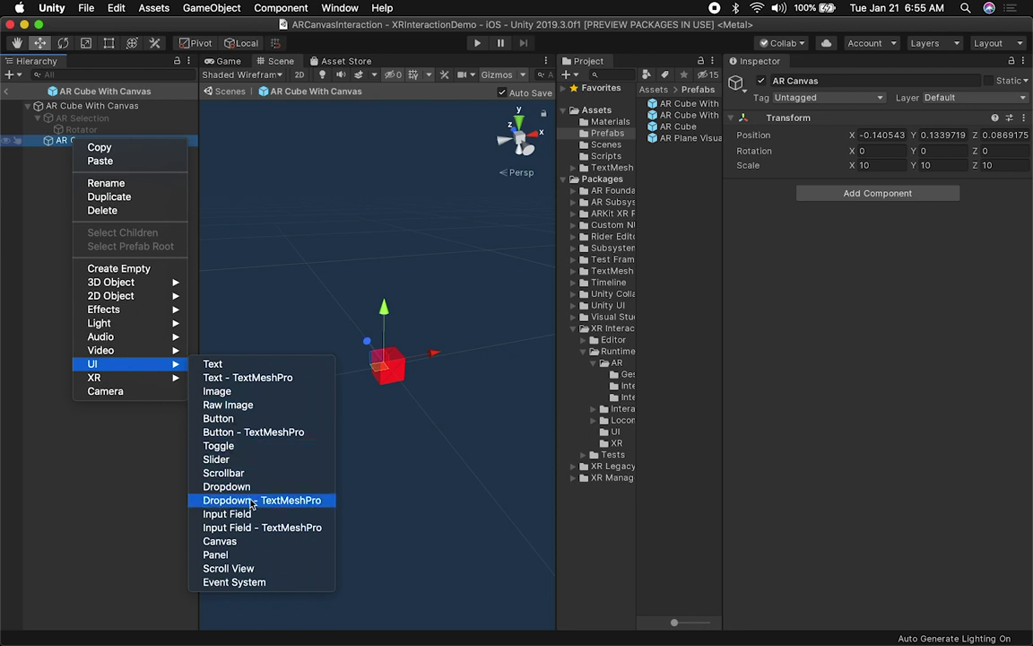
{"action": "left_click", "coordinate": [226, 288]}
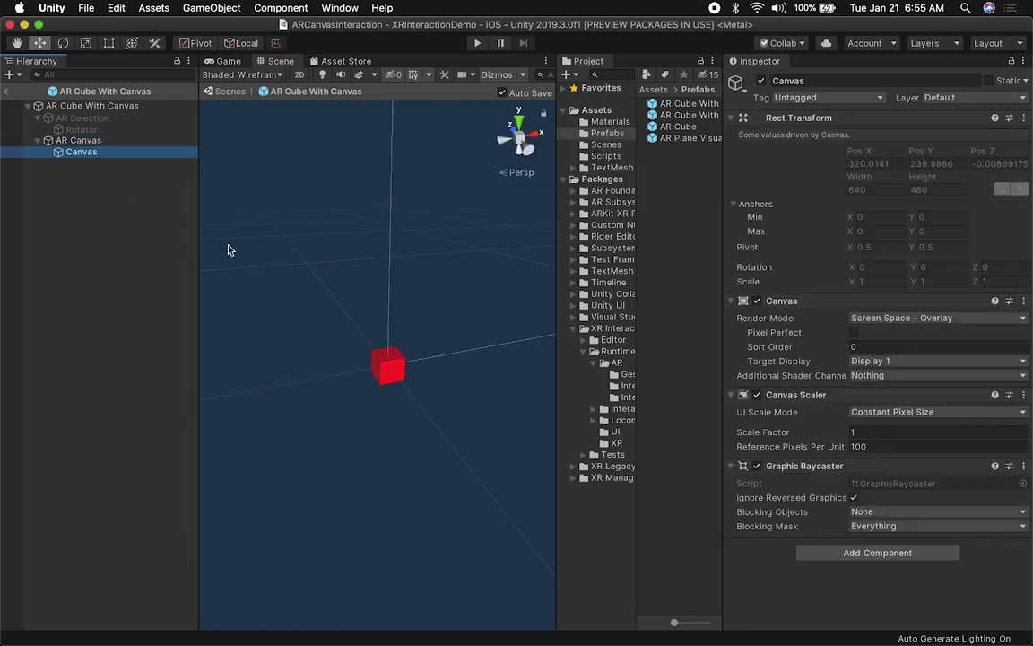
{"action": "key", "text": "f"}
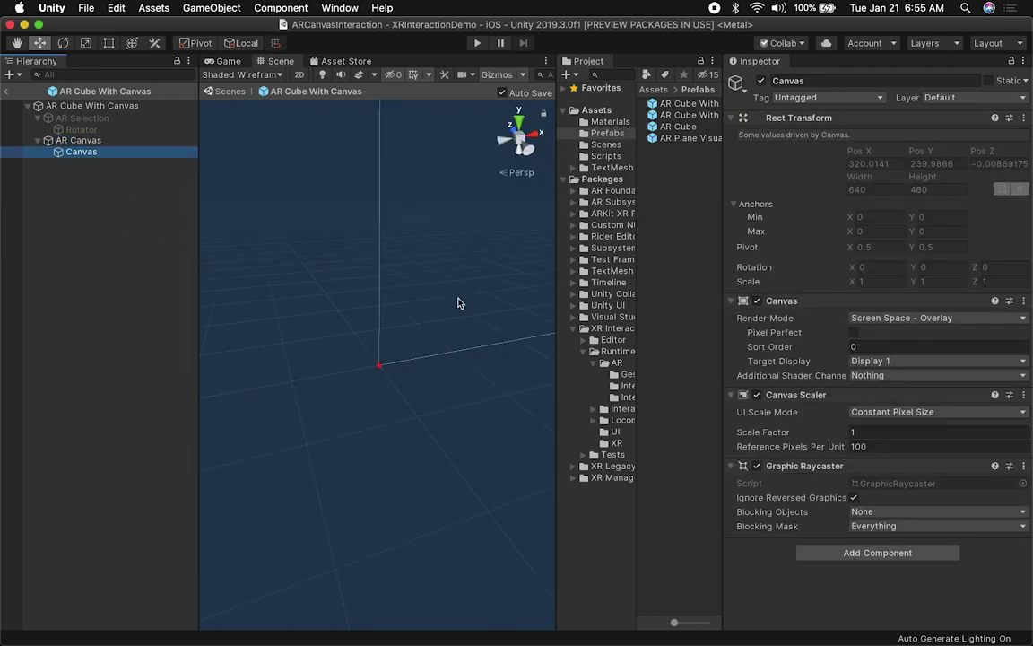
{"action": "scroll", "coordinate": [458, 303], "scroll_direction": "down", "scroll_amount": 3}
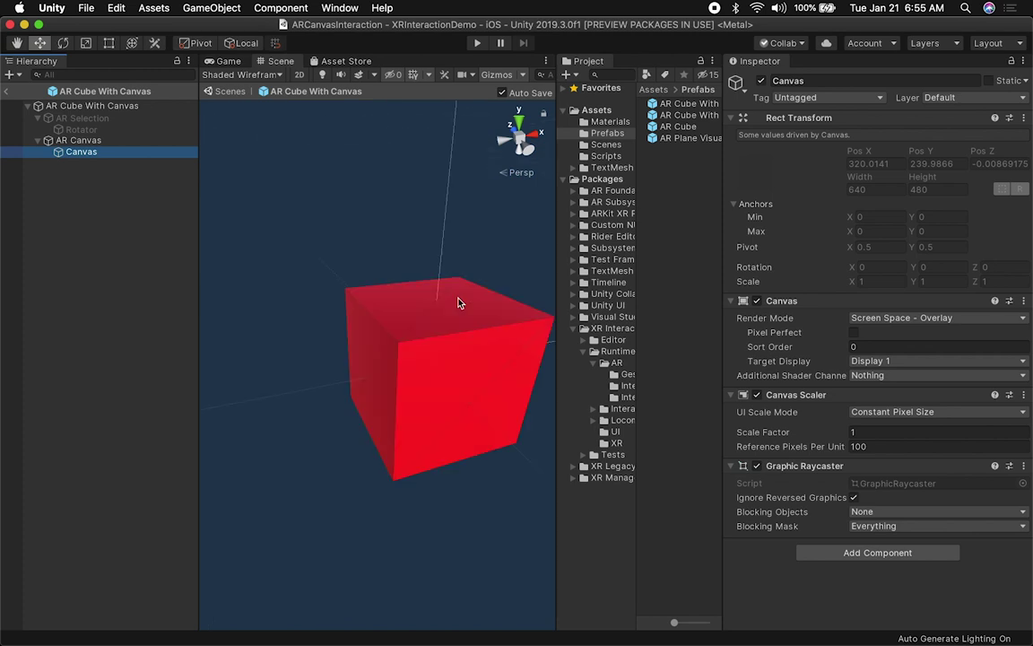
{"action": "left_click", "coordinate": [891, 319]}
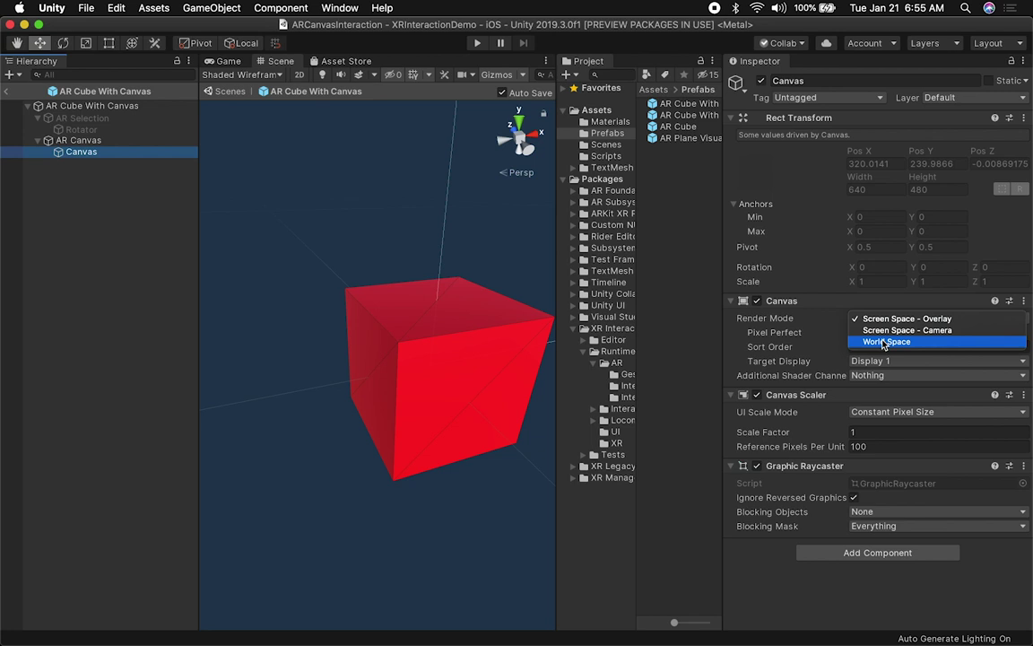
{"action": "left_click", "coordinate": [886, 342]}
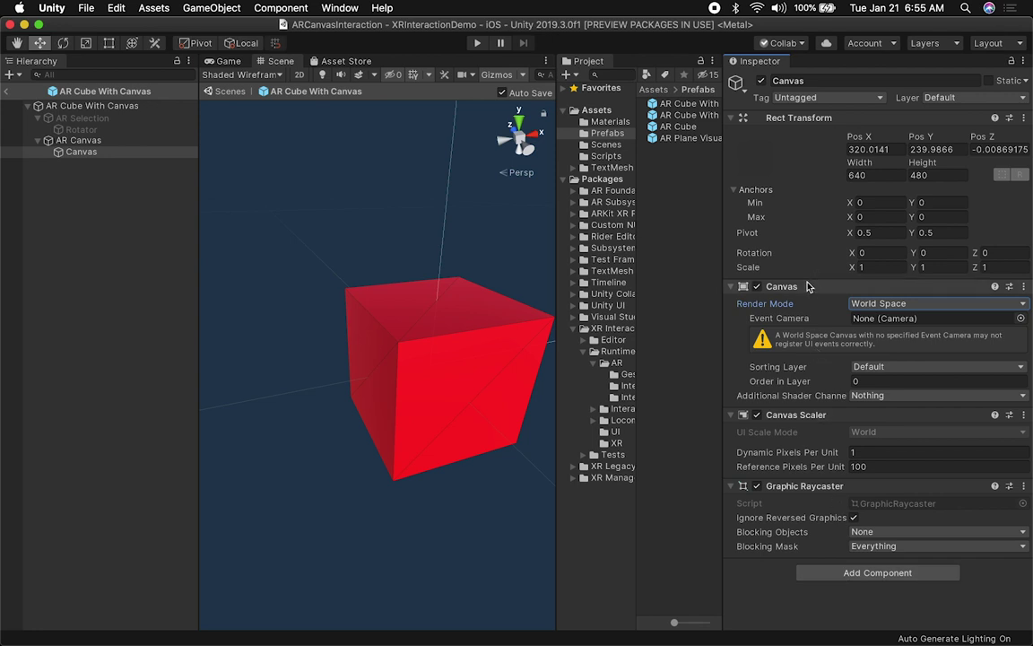
Add a Tracked Device Graphic Raycaster component to the child Canvas and check its Blocking Mask layer options
{"action": "left_click", "coordinate": [741, 286]}
{"action": "left_click", "coordinate": [732, 304]}
{"action": "left_click", "coordinate": [735, 322]}
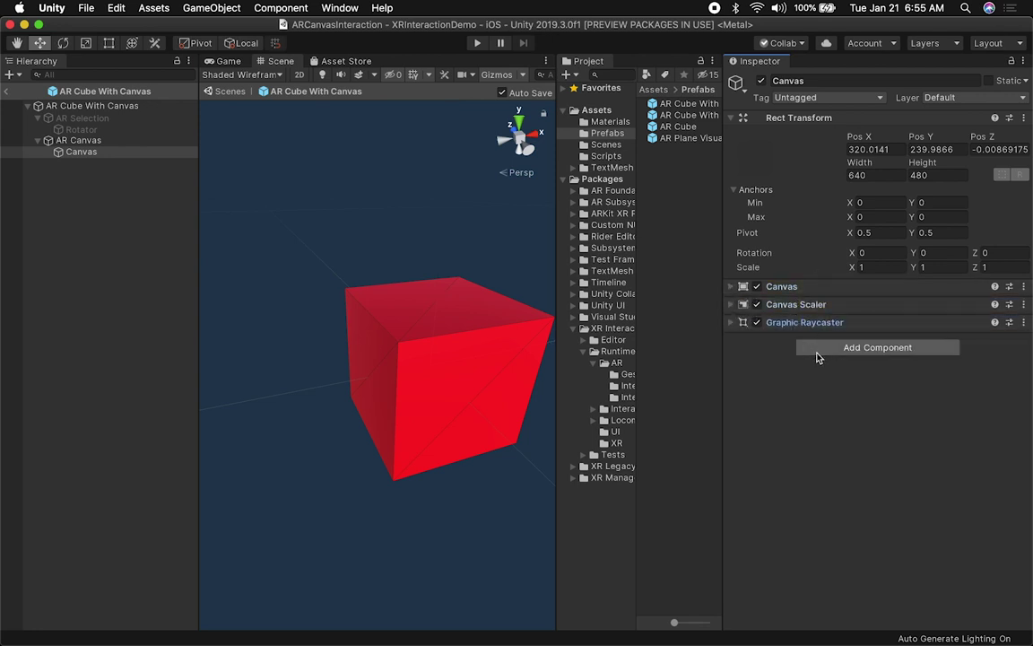
{"action": "left_click", "coordinate": [818, 352]}
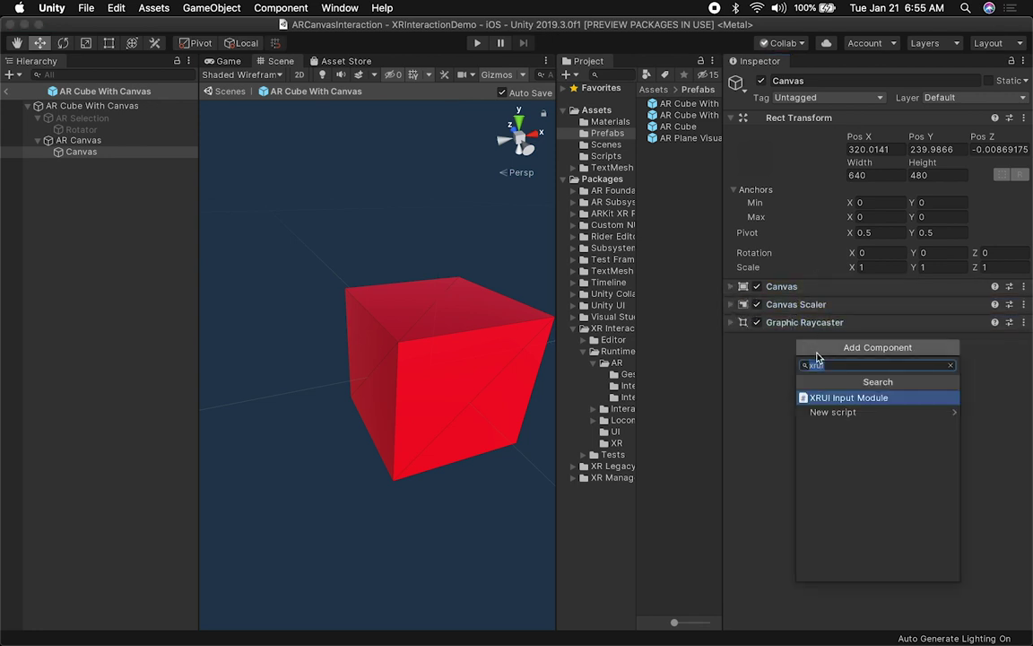
{"action": "type", "text": "tra"}
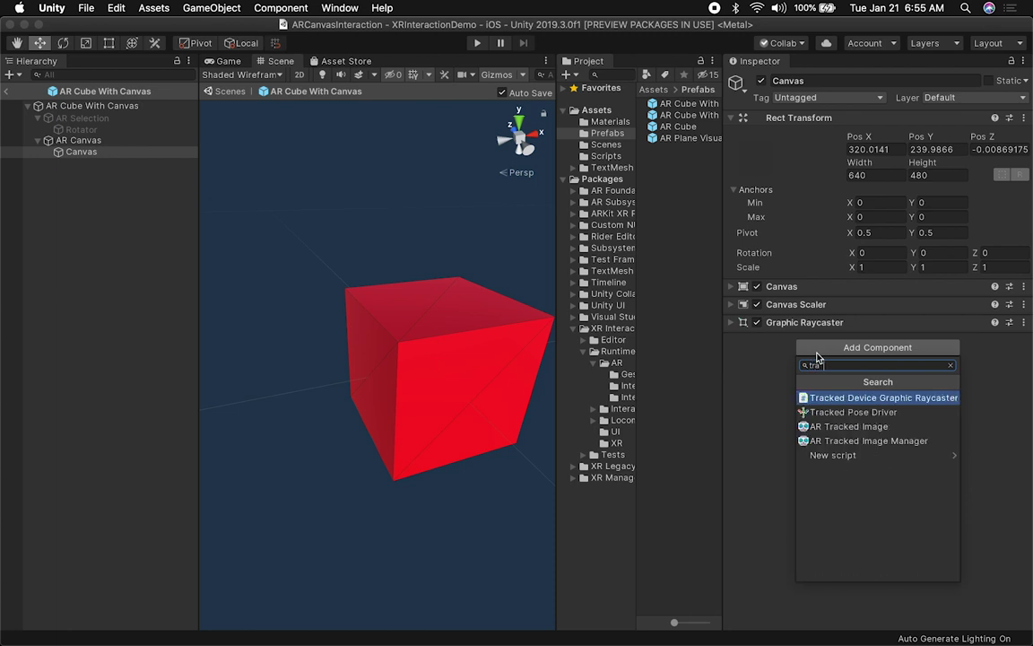
{"action": "key", "text": "Return"}
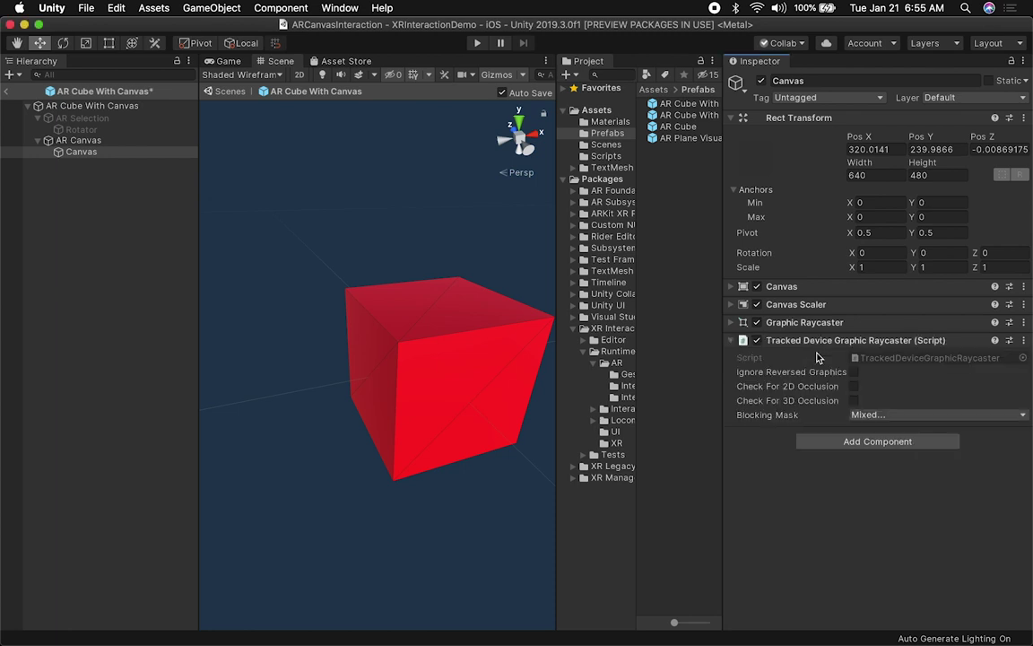
{"action": "left_click", "coordinate": [867, 416]}
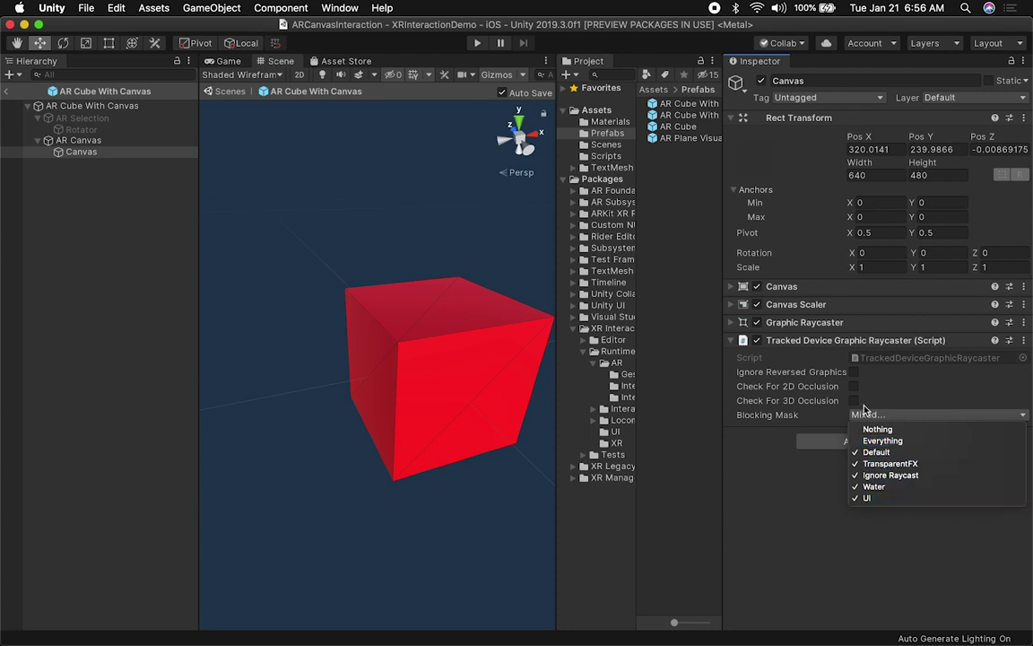
{"action": "left_click", "coordinate": [785, 471]}
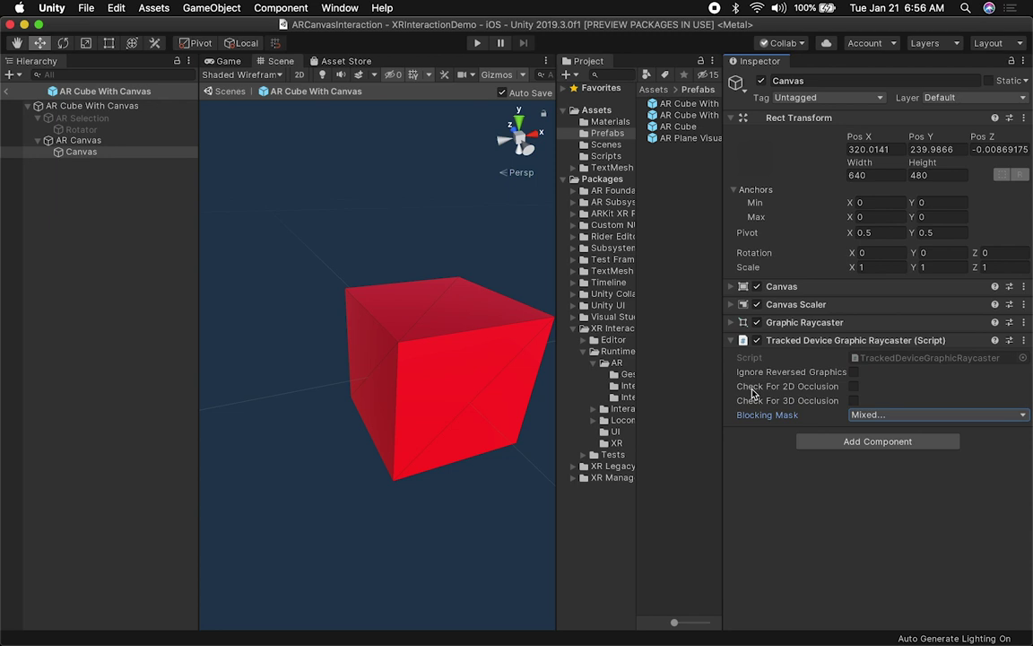
Open the TrackedDeviceGraphicRaycaster script in the code editor and read through it to the PerformRaycast method
{"action": "double_click", "coordinate": [879, 358]}
{"action": "scroll", "coordinate": [788, 433], "scroll_direction": "down", "scroll_amount": 5}
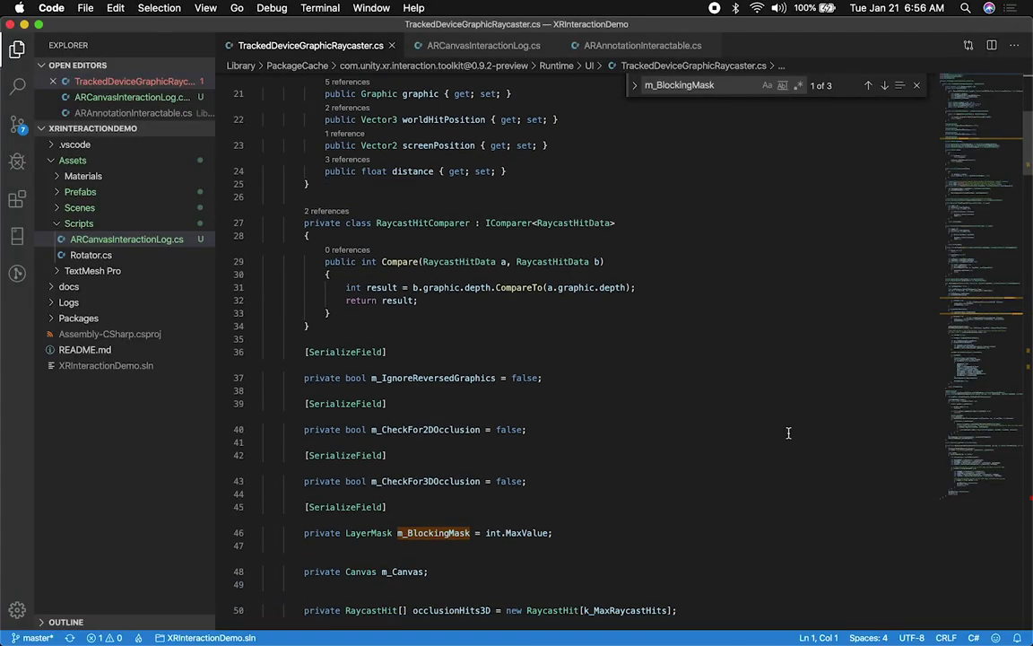
{"action": "scroll", "coordinate": [788, 433], "scroll_direction": "down", "scroll_amount": 15}
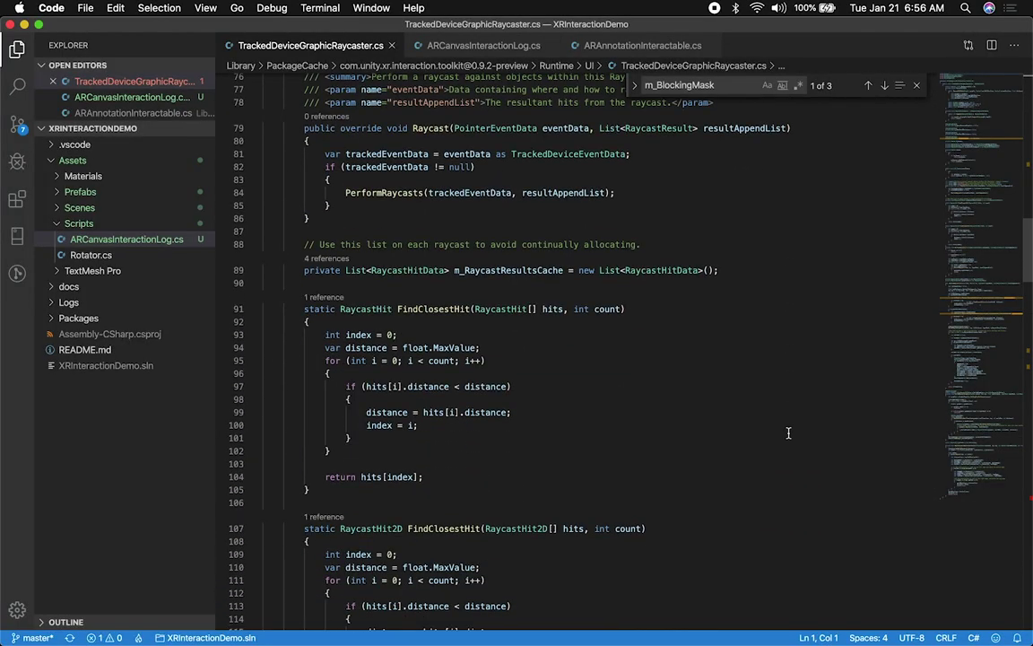
{"action": "scroll", "coordinate": [788, 433], "scroll_direction": "down", "scroll_amount": 5}
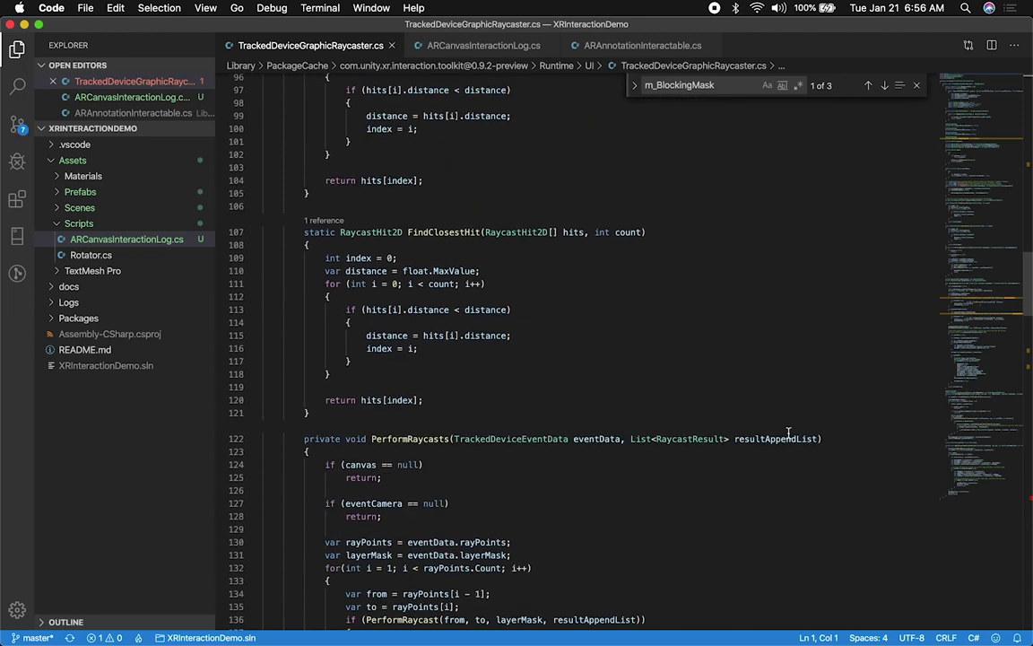
{"action": "left_click", "coordinate": [379, 233]}
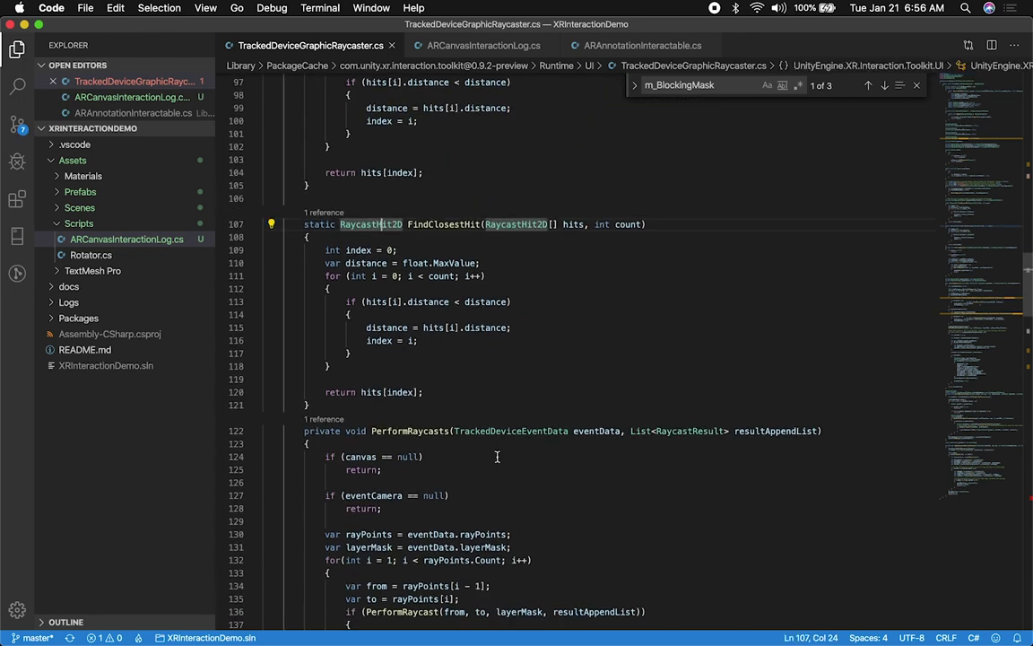
{"action": "scroll", "coordinate": [497, 454], "scroll_direction": "down", "scroll_amount": 15}
{"action": "scroll", "coordinate": [497, 458], "scroll_direction": "up", "scroll_amount": 3}
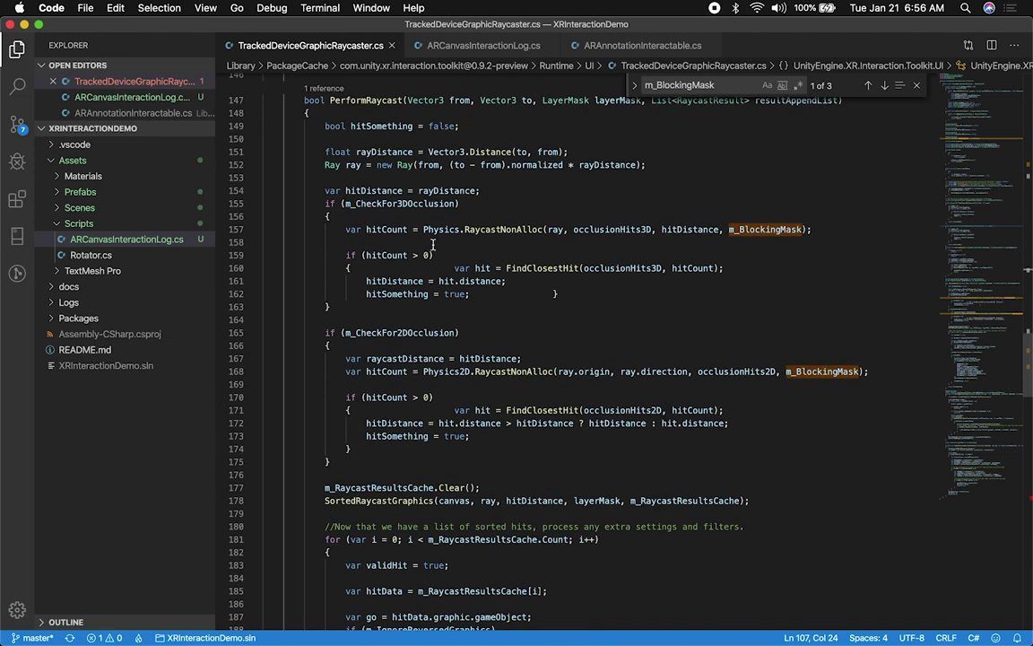
Examine how PerformRaycast uses m_CheckFor3DOcclusion, occlusionHits3D and m_BlockingMask in its physics raycast
{"action": "double_click", "coordinate": [386, 203]}
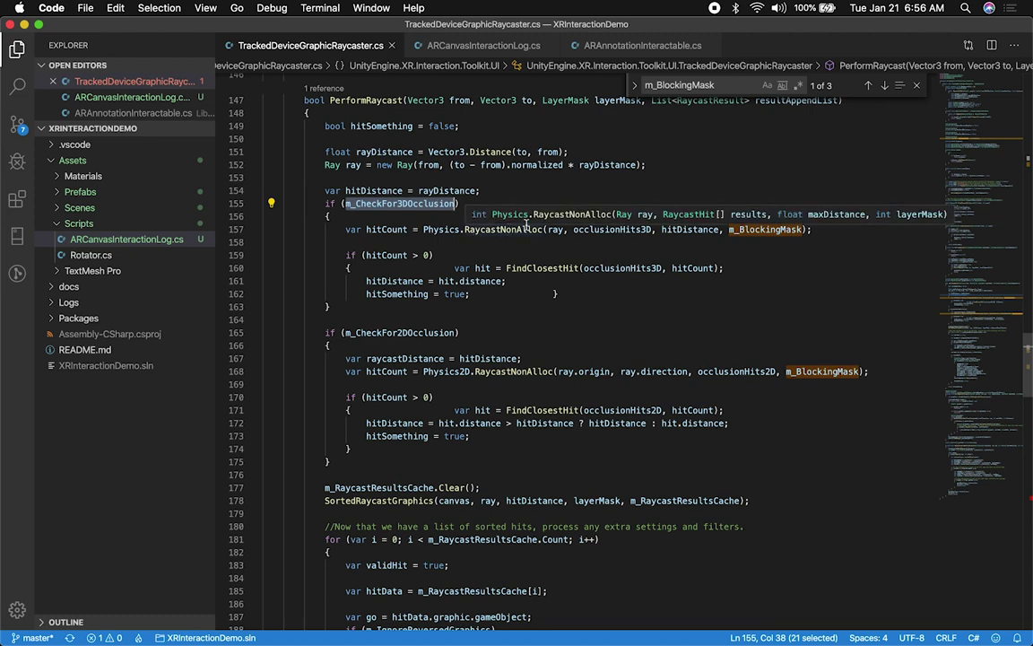
{"action": "key", "text": "super+g"}
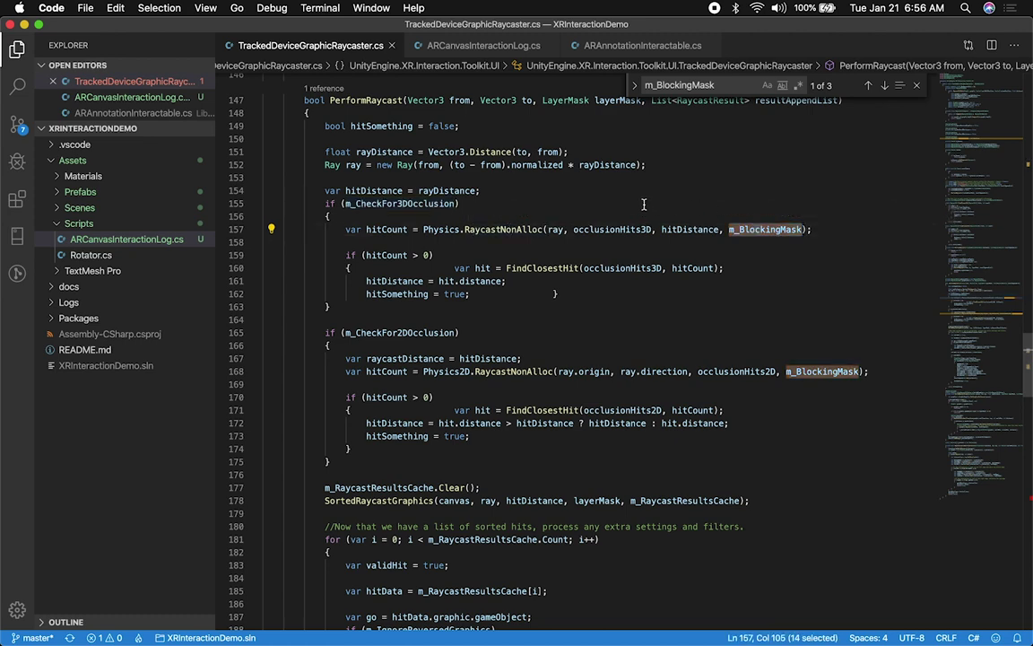
{"action": "left_click", "coordinate": [641, 229]}
{"action": "scroll", "coordinate": [702, 191], "scroll_direction": "up", "scroll_amount": 6}
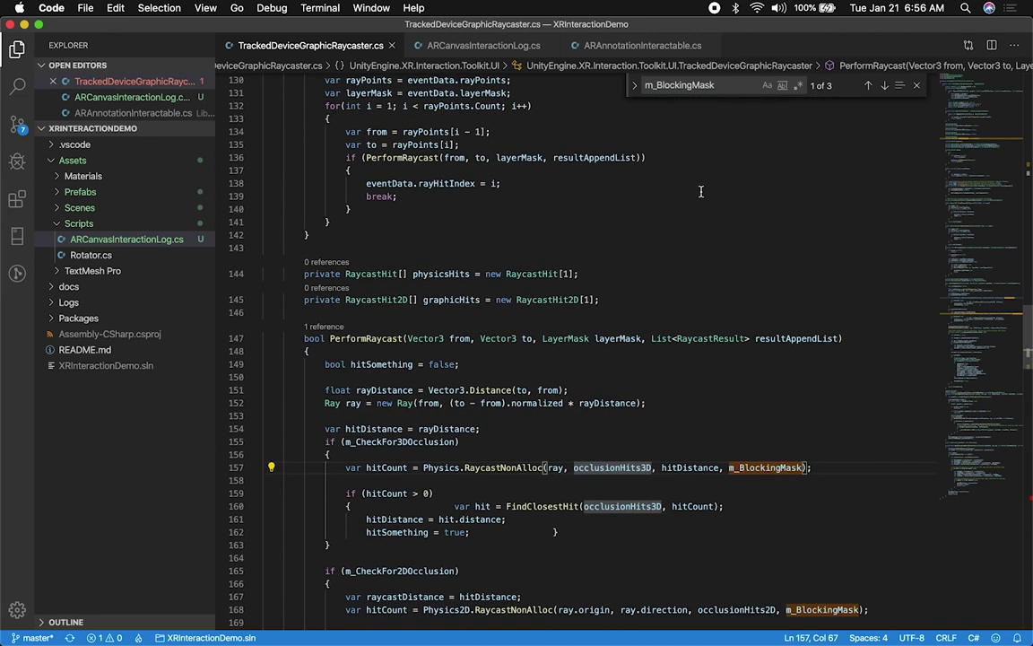
{"action": "key", "text": "super+l"}
{"action": "key", "text": "super+f"}
{"action": "left_click", "coordinate": [674, 391]}
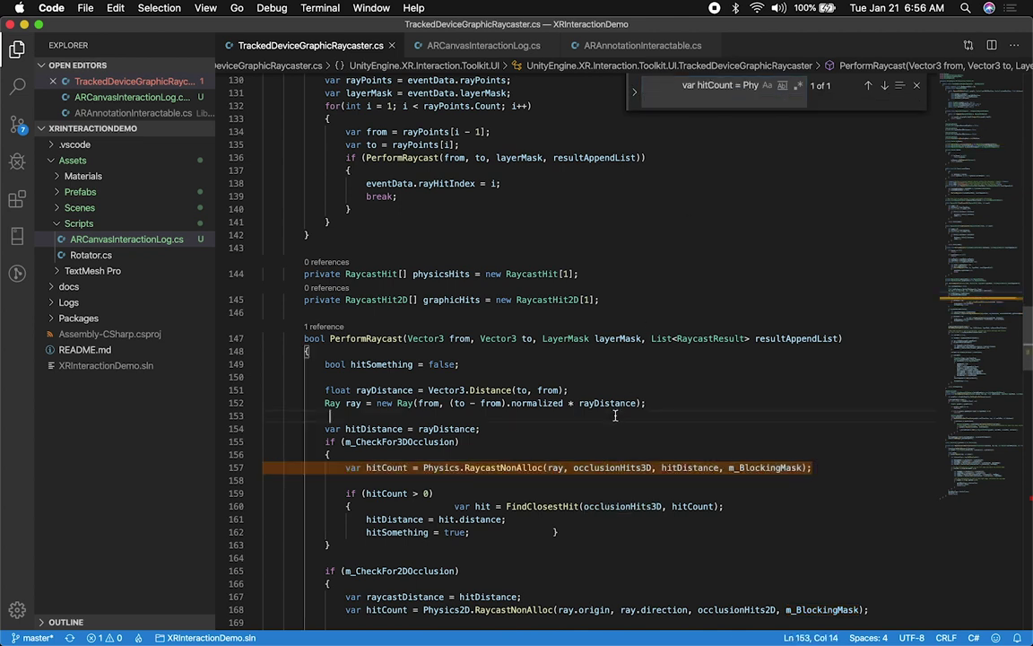
{"action": "key", "text": "Escape"}
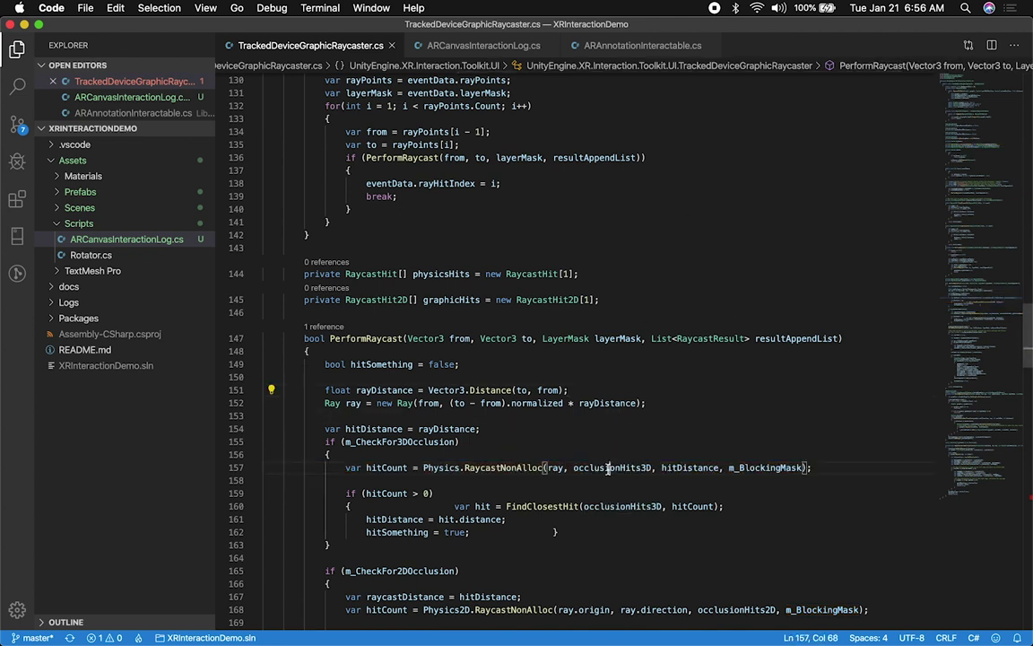
Find the occlusionHits3D declaration and examine the 3D and 2D raycast hit arrays, closing the script and returning to Unity
{"action": "double_click", "coordinate": [623, 506]}
{"action": "key", "text": "super+f"}
{"action": "key", "text": "Return"}
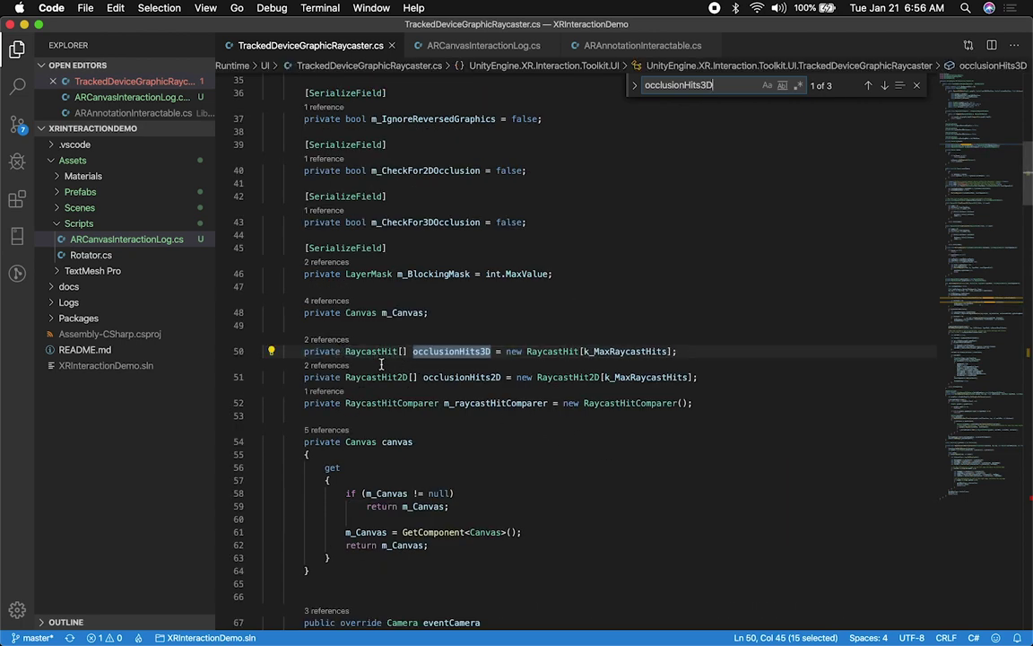
{"action": "left_click_drag", "start_coordinate": [346, 351], "coordinate": [394, 353]}
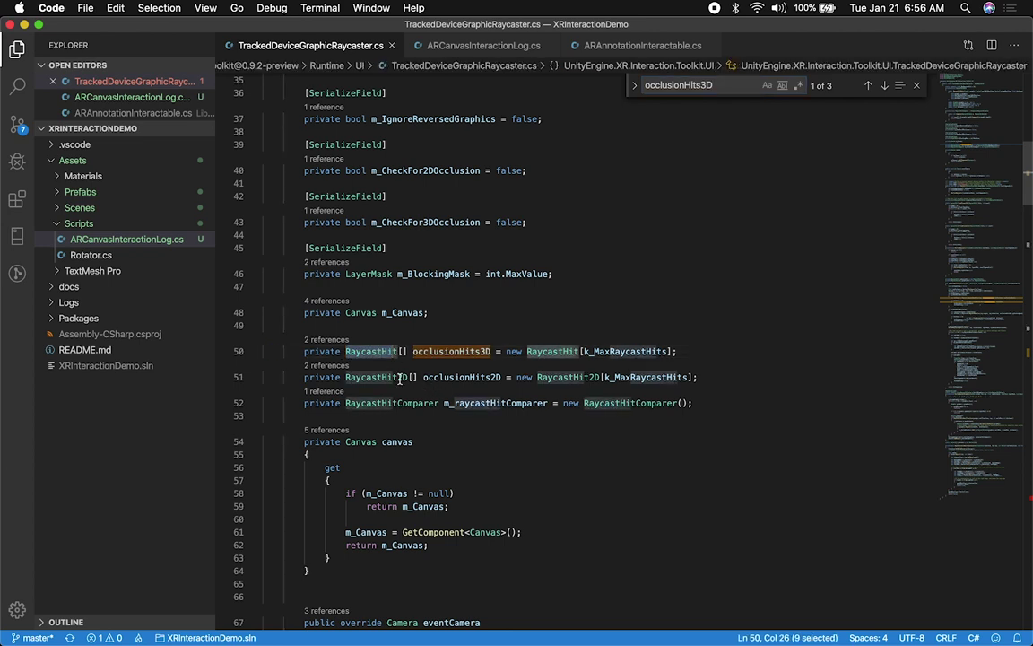
{"action": "key", "text": "Down"}
{"action": "key", "text": "Down"}
{"action": "key", "text": "Home"}
{"action": "key", "text": "Home"}
{"action": "key", "text": "super+w"}
{"action": "key", "text": "super+Tab"}
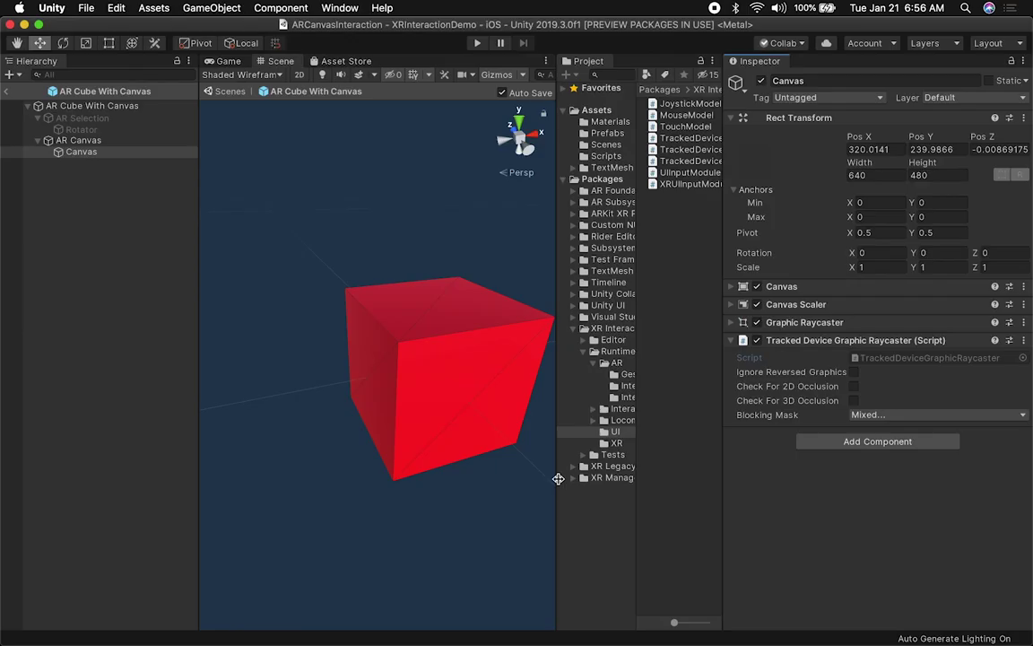
Enable Check For 2D Occlusion and Check For 3D Occlusion on the Canvas's Tracked Device Graphic Raycaster
{"action": "left_click", "coordinate": [853, 386]}
{"action": "left_click", "coordinate": [853, 400]}
{"action": "scroll", "coordinate": [393, 399], "scroll_direction": "down", "scroll_amount": 10}
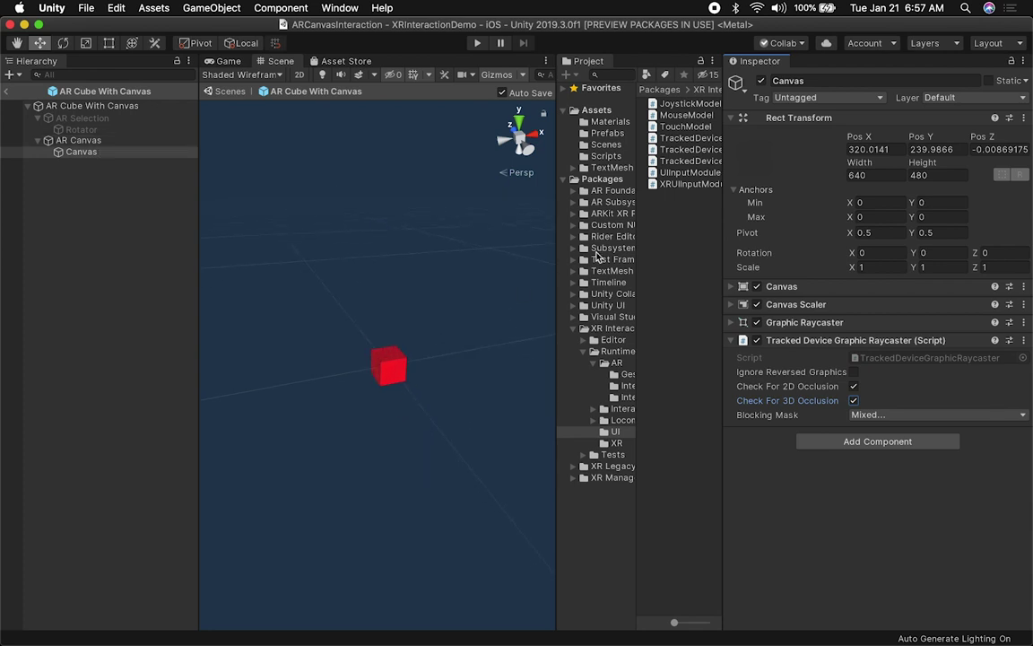
{"action": "left_click_drag", "start_coordinate": [723, 287], "coordinate": [798, 290]}
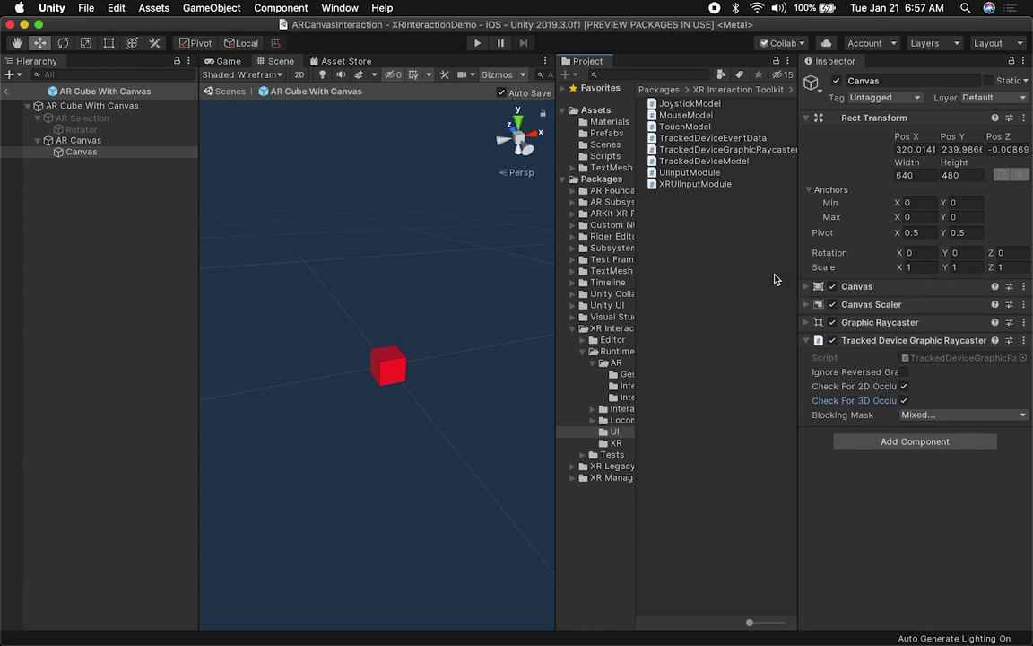
{"action": "right_click", "coordinate": [76, 154]}
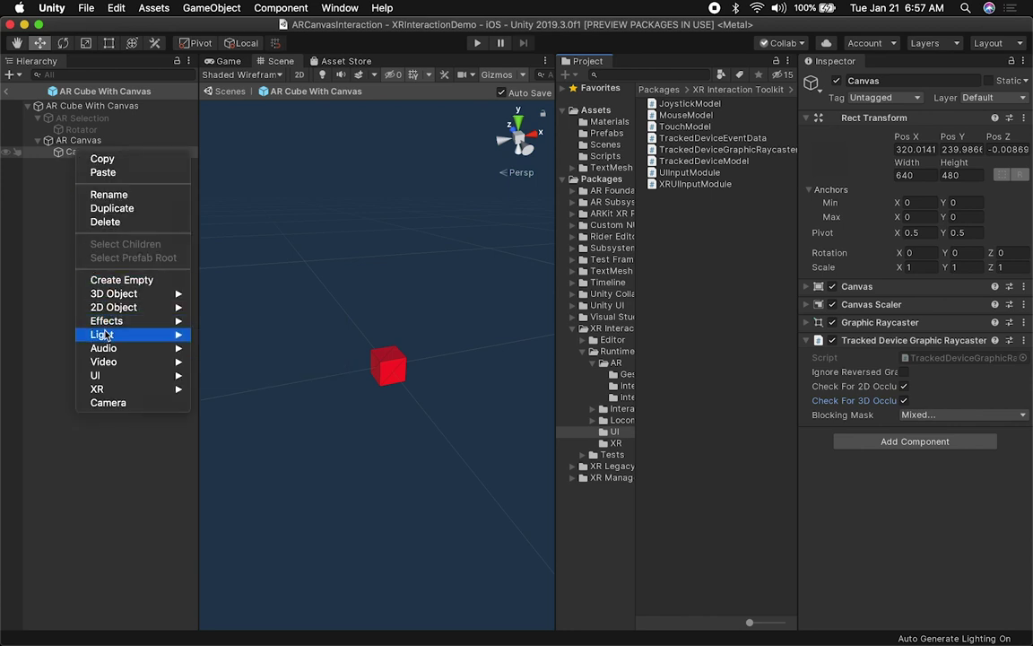
{"action": "mouse_move", "coordinate": [101, 377]}
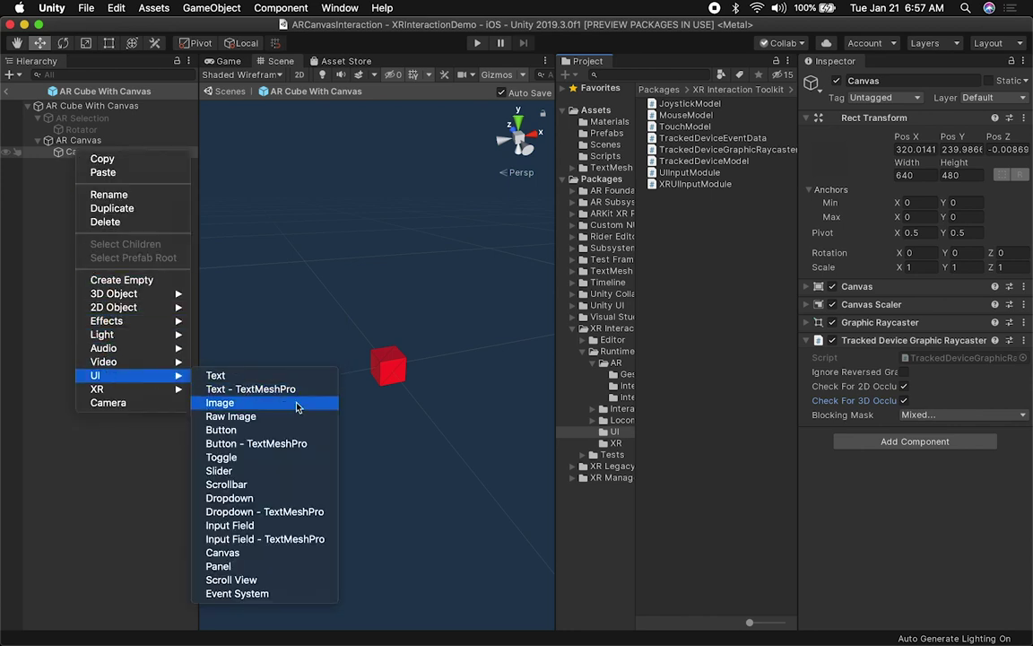
{"action": "left_click", "coordinate": [281, 432]}
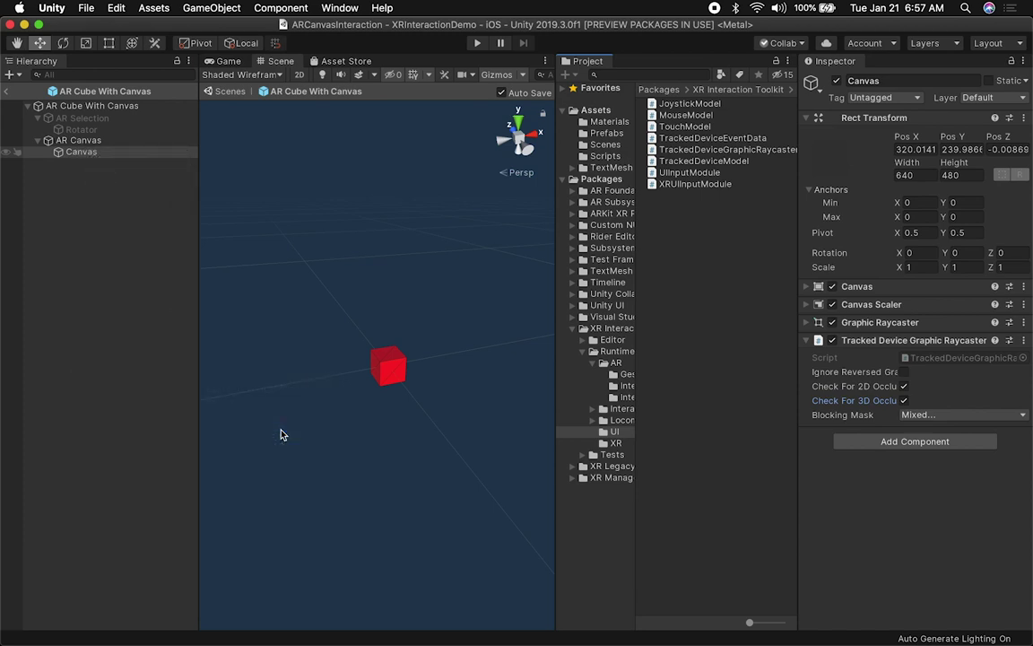
{"action": "left_click_drag", "start_coordinate": [417, 355], "coordinate": [392, 341], "text": "alt"}
{"action": "scroll", "coordinate": [390, 342], "scroll_direction": "up", "scroll_amount": 3}
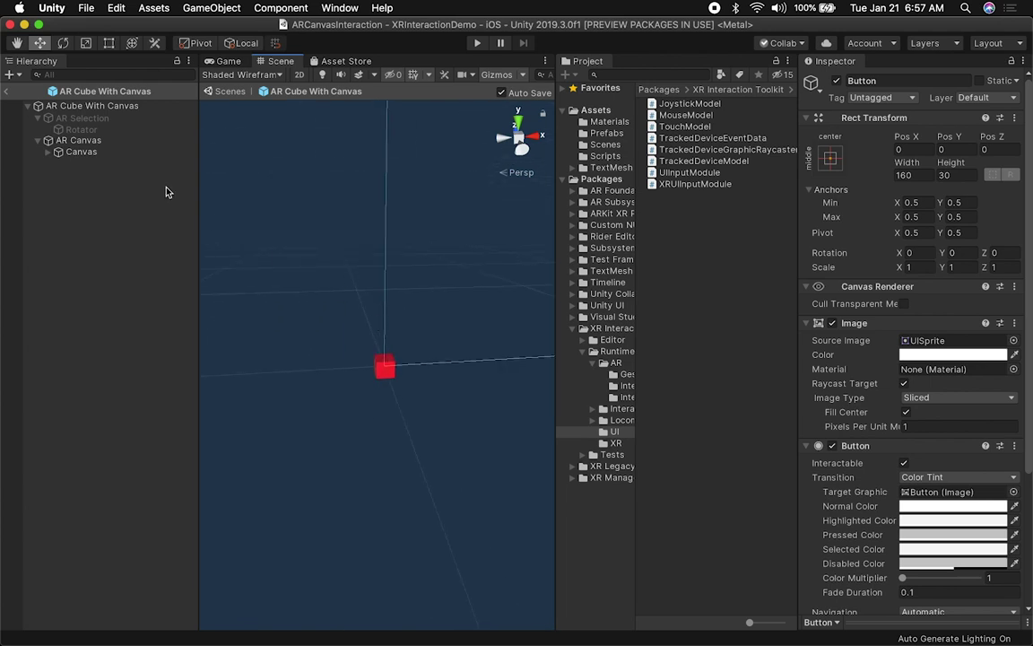
{"action": "left_click", "coordinate": [49, 152]}
{"action": "left_click", "coordinate": [85, 164]}
{"action": "left_click", "coordinate": [81, 175]}
{"action": "left_click", "coordinate": [90, 166]}
{"action": "key", "text": "super+BackSpace"}
Set the Canvas's width and height to 0.2 and frame it in the scene
{"action": "left_click", "coordinate": [98, 155]}
{"action": "double_click", "coordinate": [97, 158]}
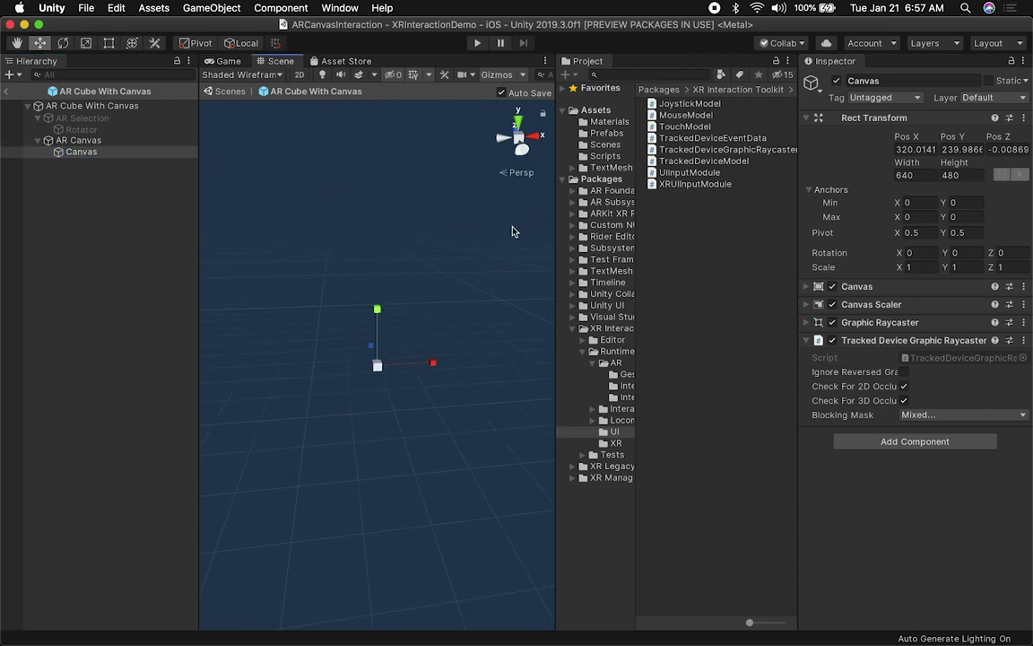
{"action": "key", "text": "t"}
{"action": "key", "text": "2"}
{"action": "key", "text": "t"}
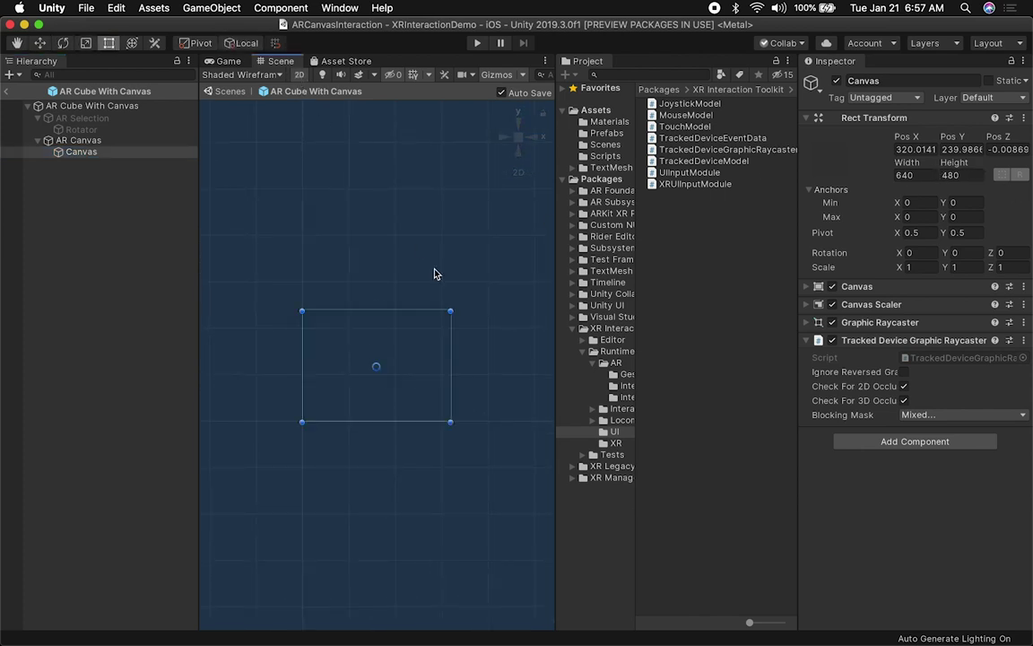
{"action": "scroll", "coordinate": [380, 376], "scroll_direction": "down", "scroll_amount": 5}
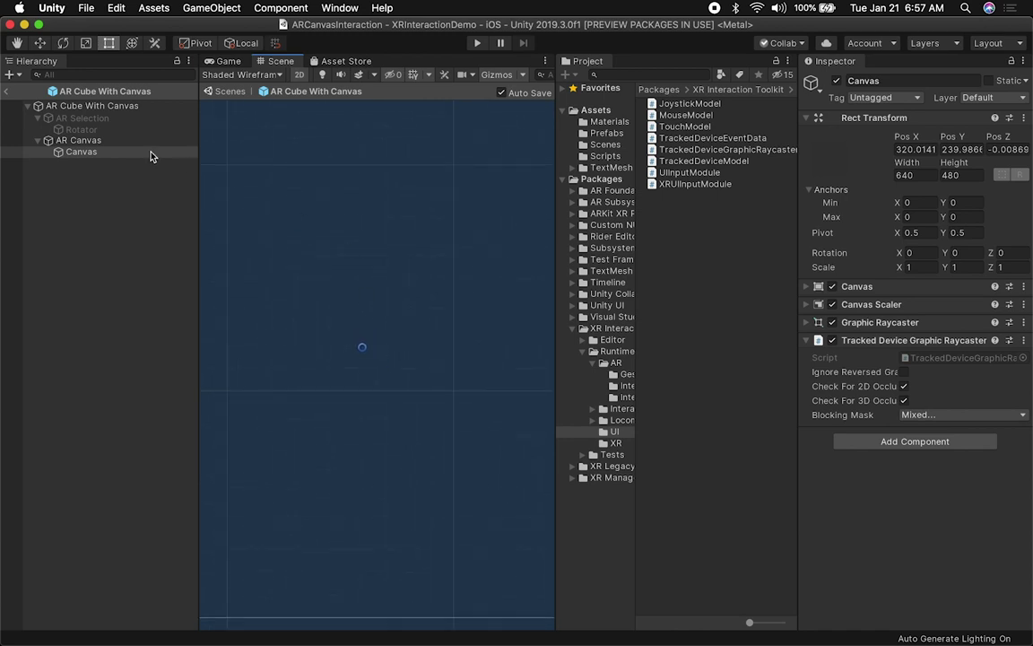
{"action": "left_click", "coordinate": [915, 174]}
{"action": "type", "text": "0.2"}
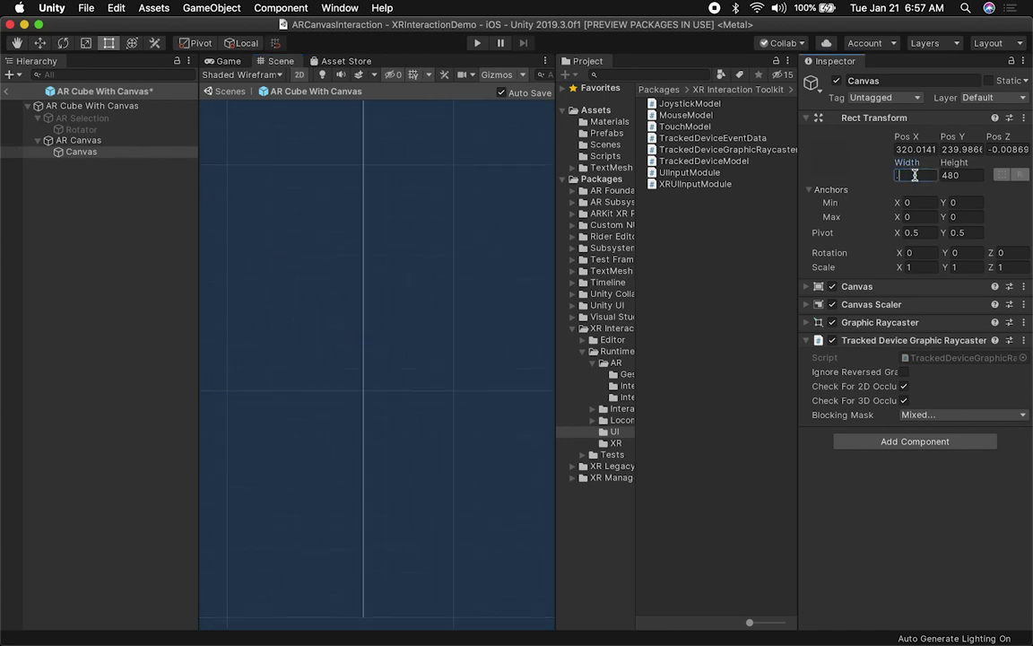
{"action": "key", "text": "Tab"}
{"action": "type", "text": "0.2"}
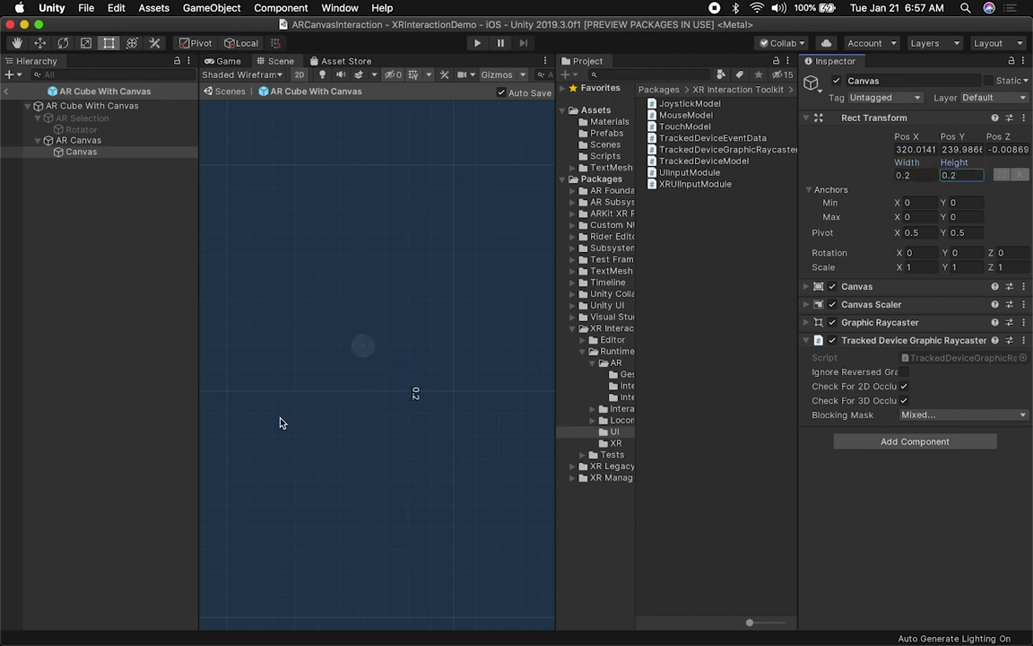
{"action": "type", "text": "f"}
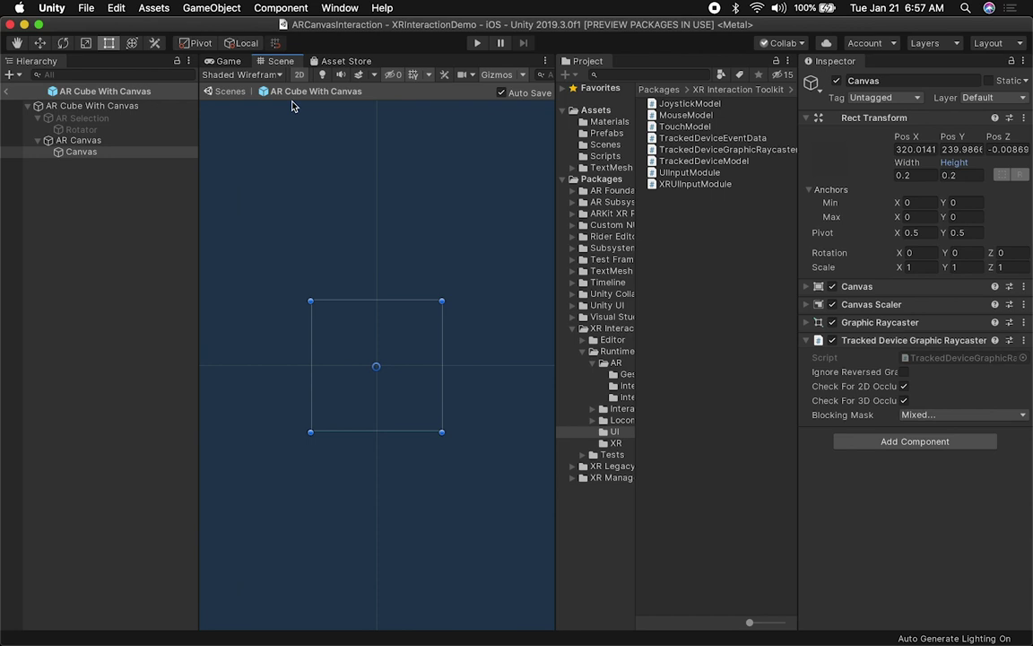
Set the Canvas's position to 0 on X, Y and Z relative to AR Canvas
{"action": "left_click", "coordinate": [299, 74]}
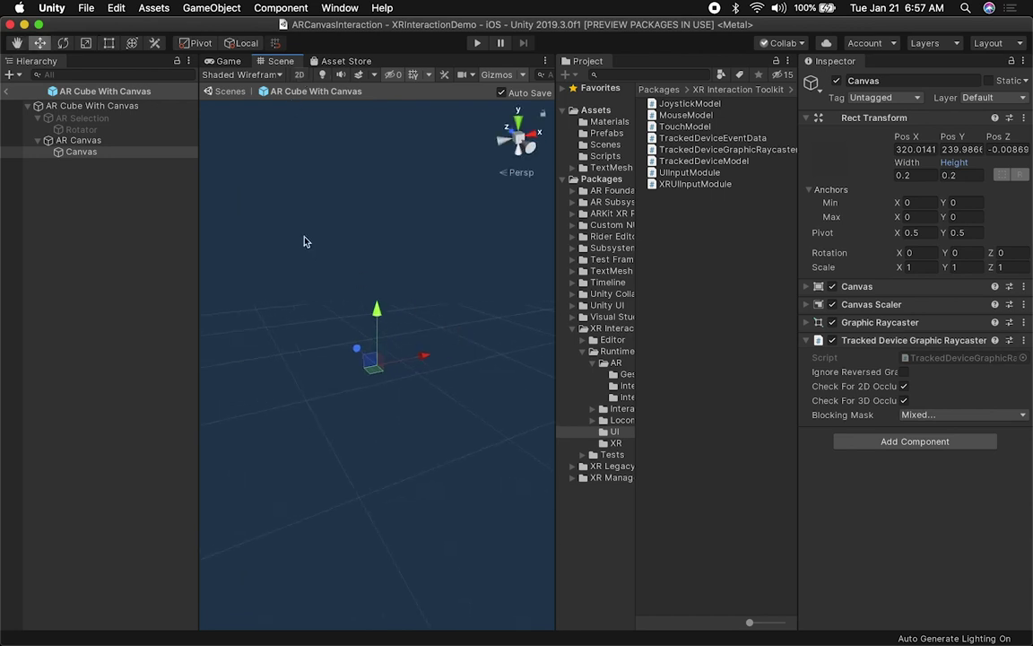
{"action": "double_click", "coordinate": [98, 106]}
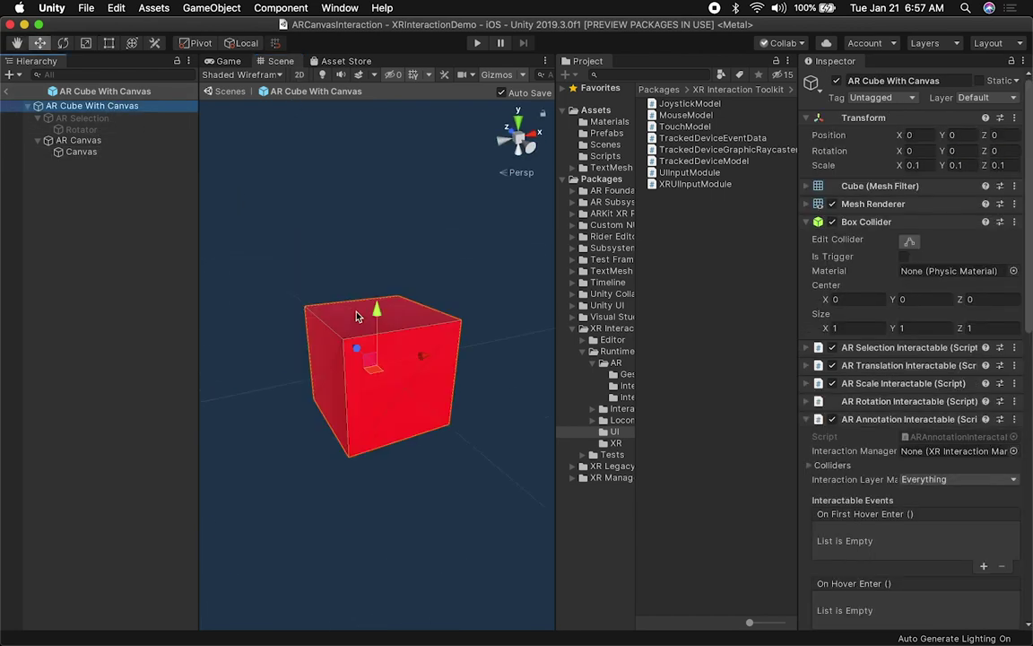
{"action": "left_click", "coordinate": [90, 141]}
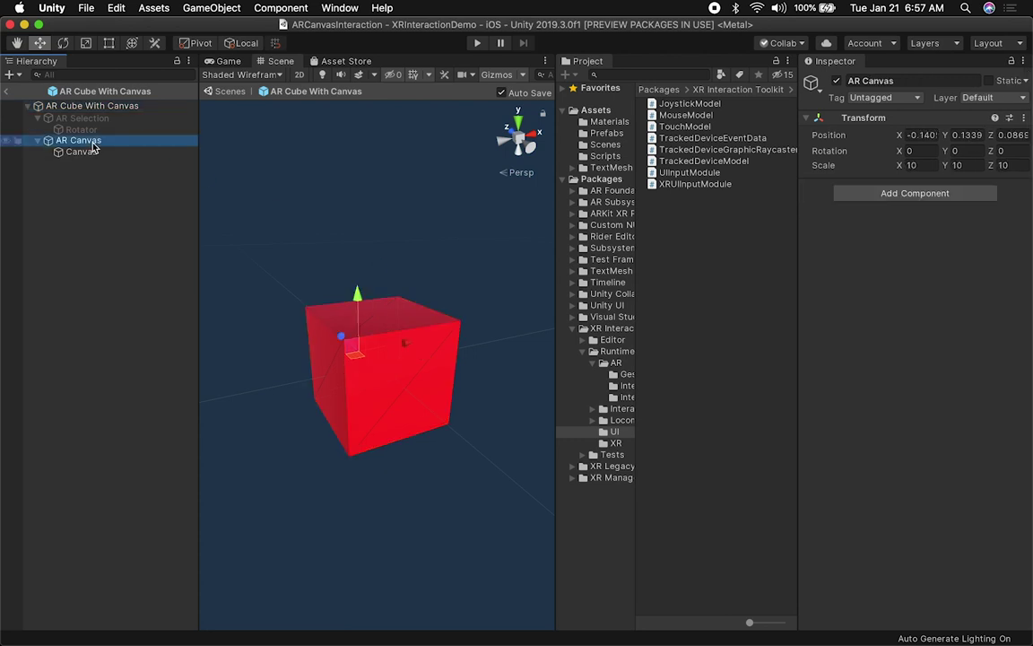
{"action": "left_click", "coordinate": [93, 151]}
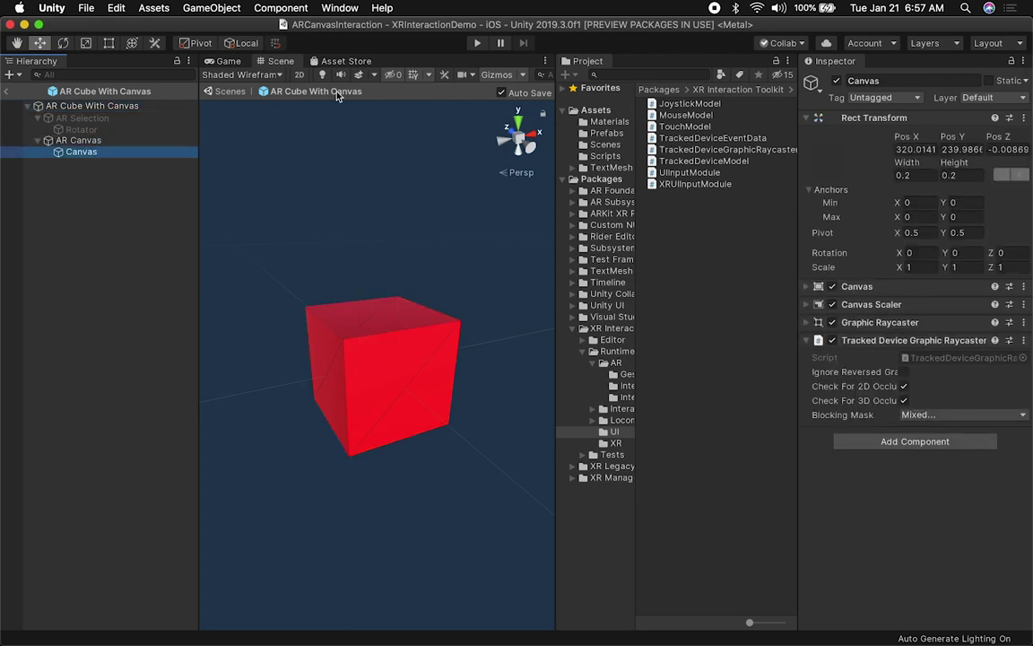
{"action": "left_click", "coordinate": [918, 150]}
{"action": "type", "text": "0"}
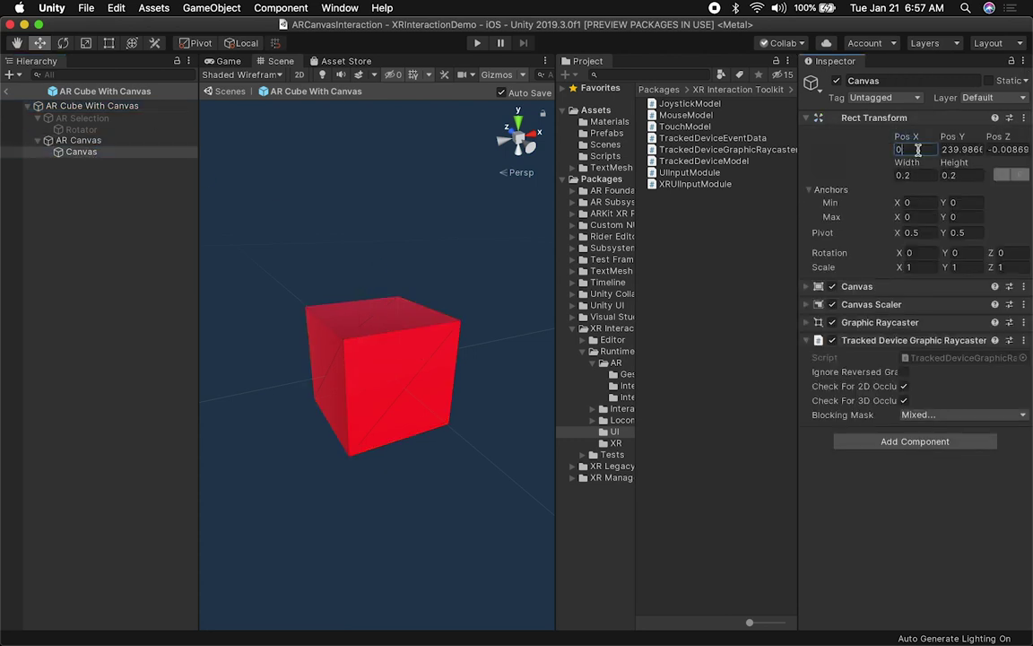
{"action": "key", "text": "Tab"}
{"action": "type", "text": "0"}
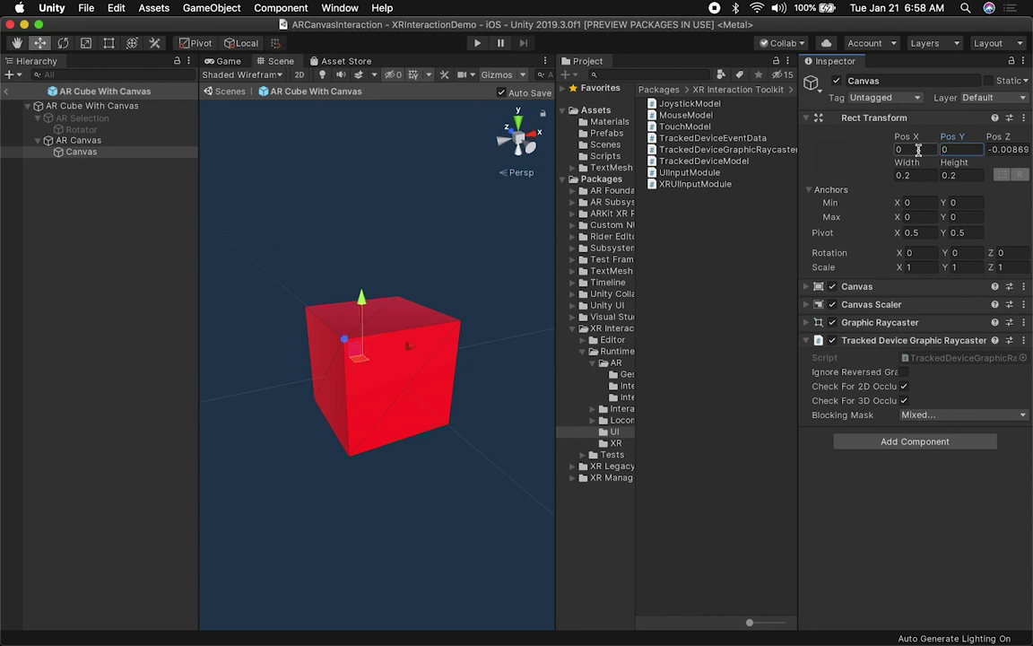
{"action": "left_click", "coordinate": [994, 150]}
{"action": "type", "text": "0"}
{"action": "key", "text": "Return"}
Move the Canvas above the cube in the 2D view, to about X 0.015 and Y 0.111
{"action": "key", "text": "t"}
{"action": "left_click_drag", "start_coordinate": [408, 306], "coordinate": [345, 338], "text": "alt"}
{"action": "scroll", "coordinate": [380, 318], "scroll_direction": "down", "scroll_amount": 5}
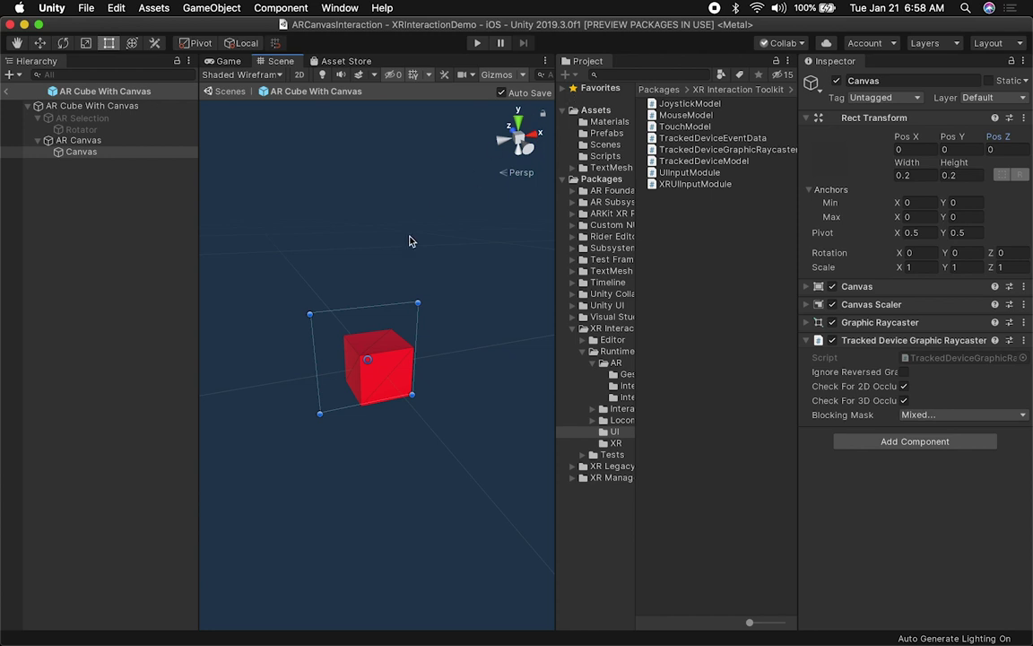
{"action": "key", "text": "w"}
{"action": "key", "text": "2"}
{"action": "key", "text": "t"}
{"action": "key", "text": "w"}
{"action": "left_click_drag", "start_coordinate": [367, 301], "coordinate": [369, 242]}
{"action": "key", "text": "t"}
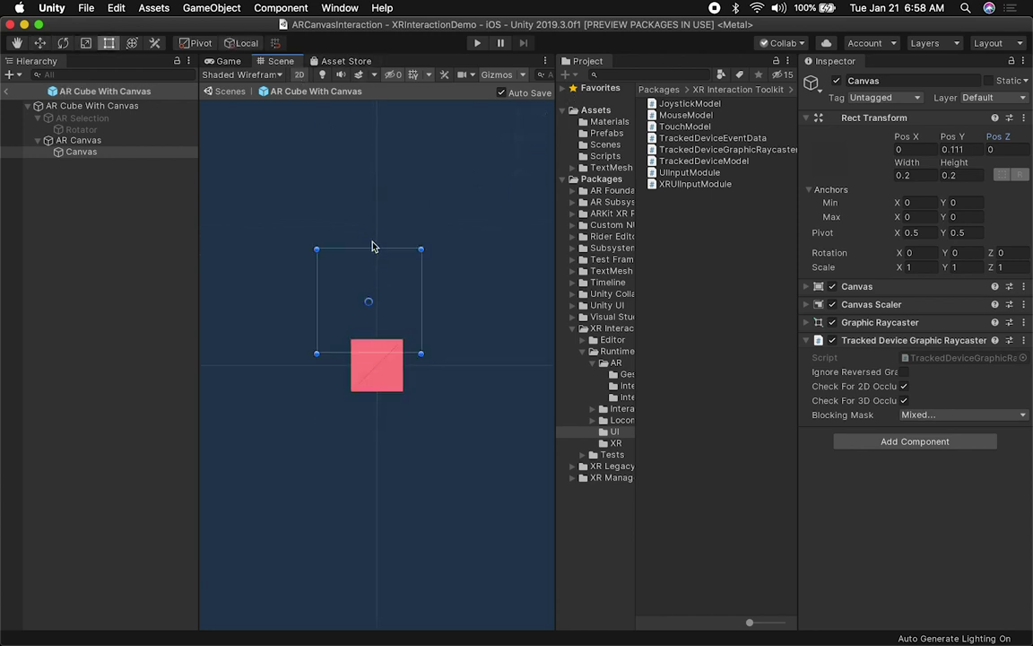
{"action": "key", "text": "w"}
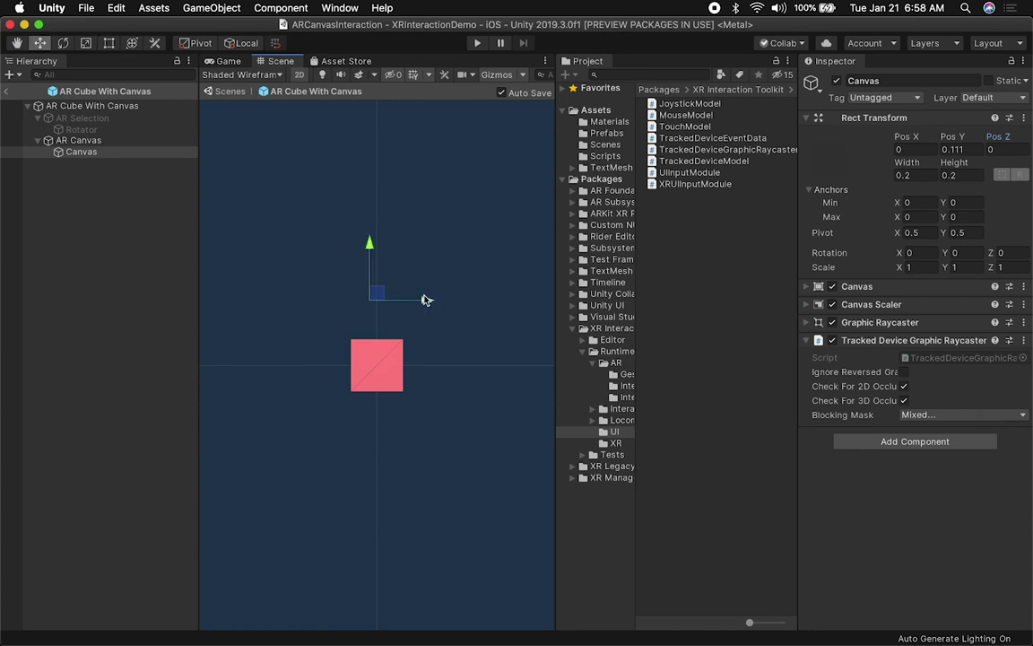
{"action": "left_click_drag", "start_coordinate": [380, 296], "coordinate": [386, 287]}
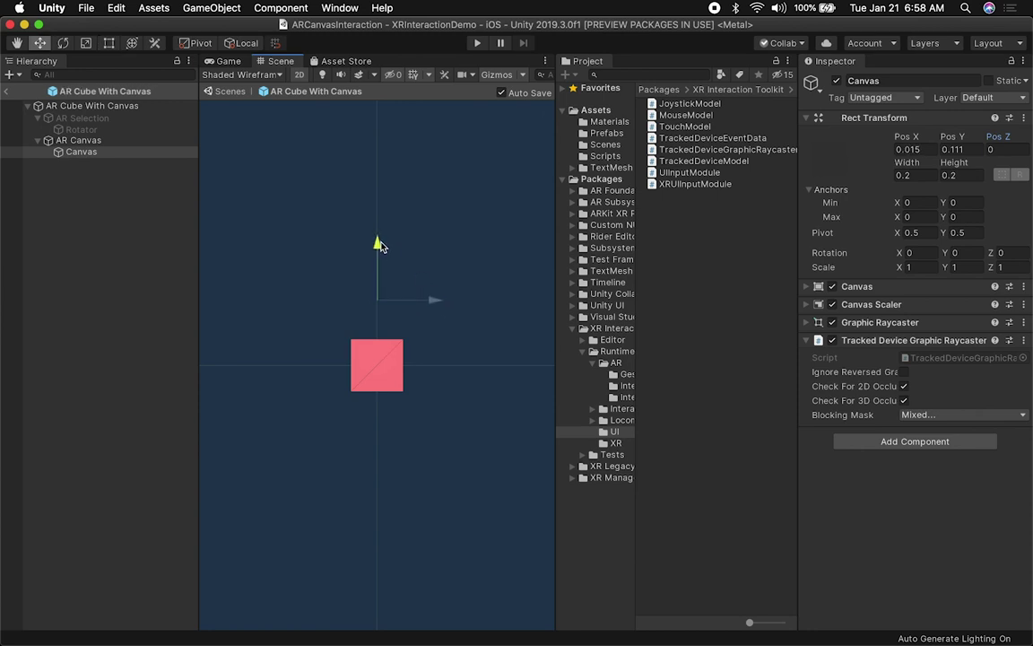
Raise the Canvas until it sits just above the cube, at about Y 0.141
{"action": "key", "text": "t"}
{"action": "key", "text": "w"}
{"action": "left_click_drag", "start_coordinate": [378, 236], "coordinate": [377, 229]}
{"action": "key", "text": "t"}
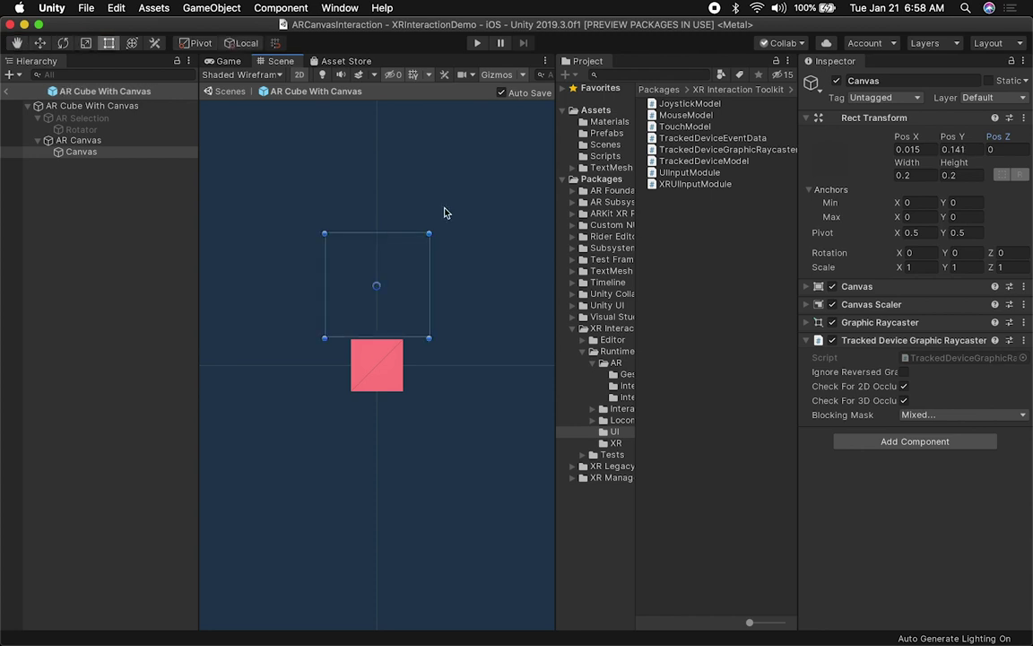
Set the Canvas's width and height to 0.3
{"action": "left_click", "coordinate": [915, 175]}
{"action": "type", "text": "0.3"}
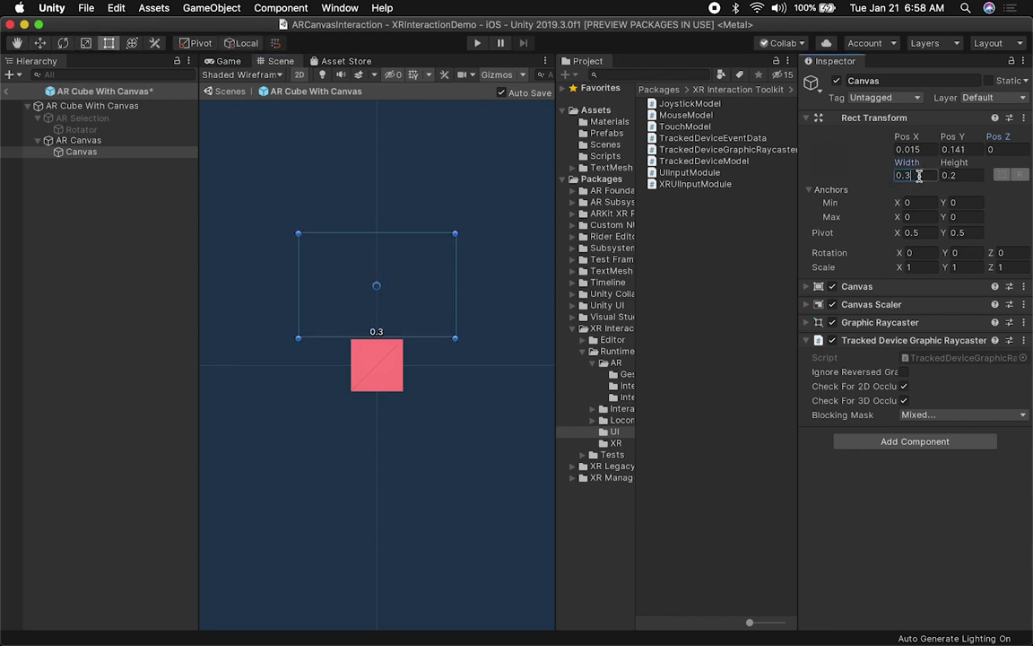
{"action": "key", "text": "Return"}
{"action": "key", "text": "Tab"}
{"action": "type", "text": "0.5"}
{"action": "key", "text": "BackSpace"}
{"action": "type", "text": "4"}
{"action": "key", "text": "BackSpace"}
{"action": "type", "text": "3"}
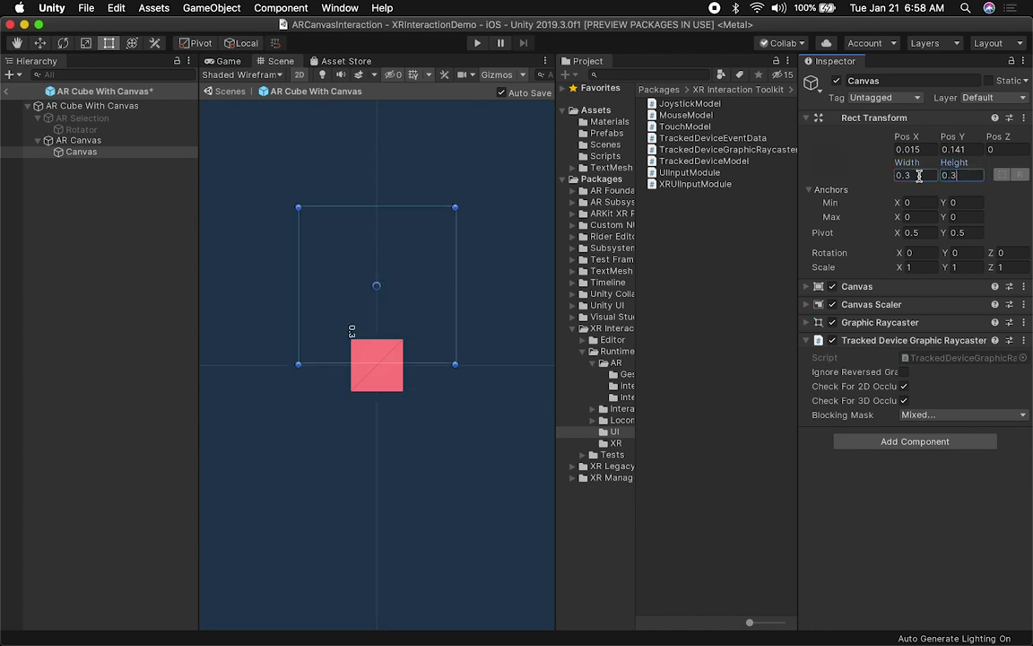
{"action": "key", "text": "Return"}
Raise the Canvas clear of the cube to about Y 0.189 and set its width to 0.4
{"action": "key", "text": "w"}
{"action": "left_click_drag", "start_coordinate": [380, 223], "coordinate": [377, 204]}
{"action": "key", "text": "t"}
{"action": "left_click", "coordinate": [922, 175]}
{"action": "type", "text": "0.4"}
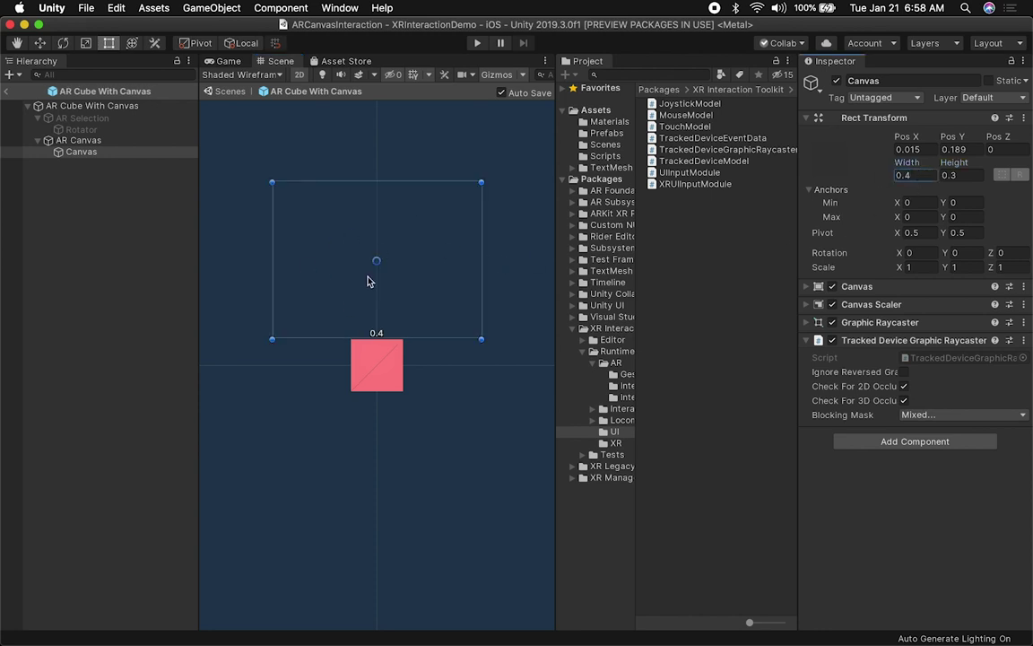
Add a UI Button as a child of the Canvas and expand it to show its Text child
{"action": "right_click", "coordinate": [77, 154]}
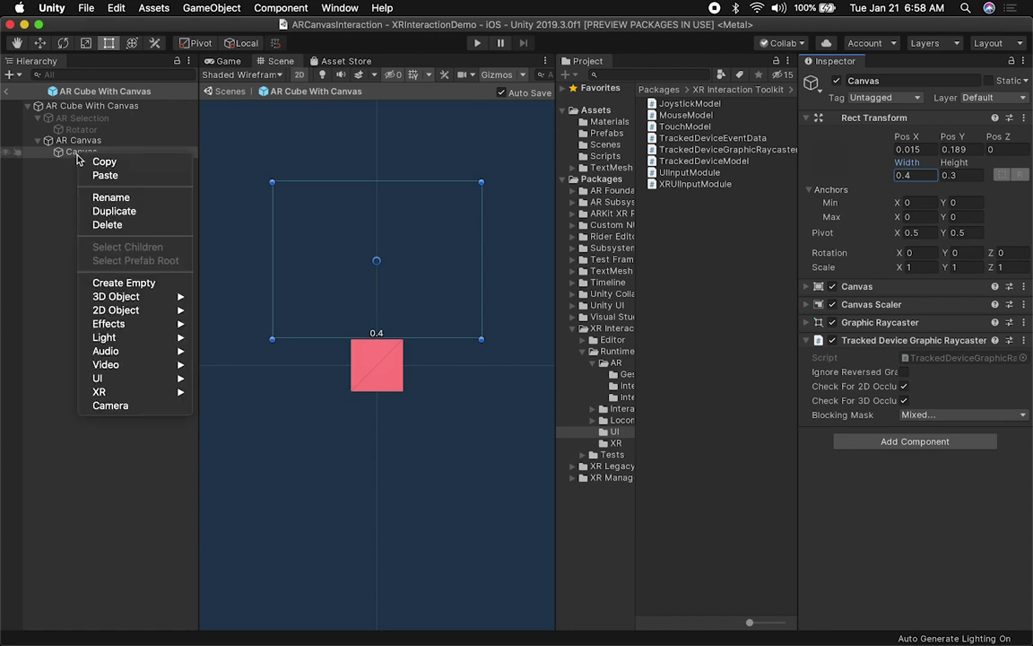
{"action": "mouse_move", "coordinate": [112, 380]}
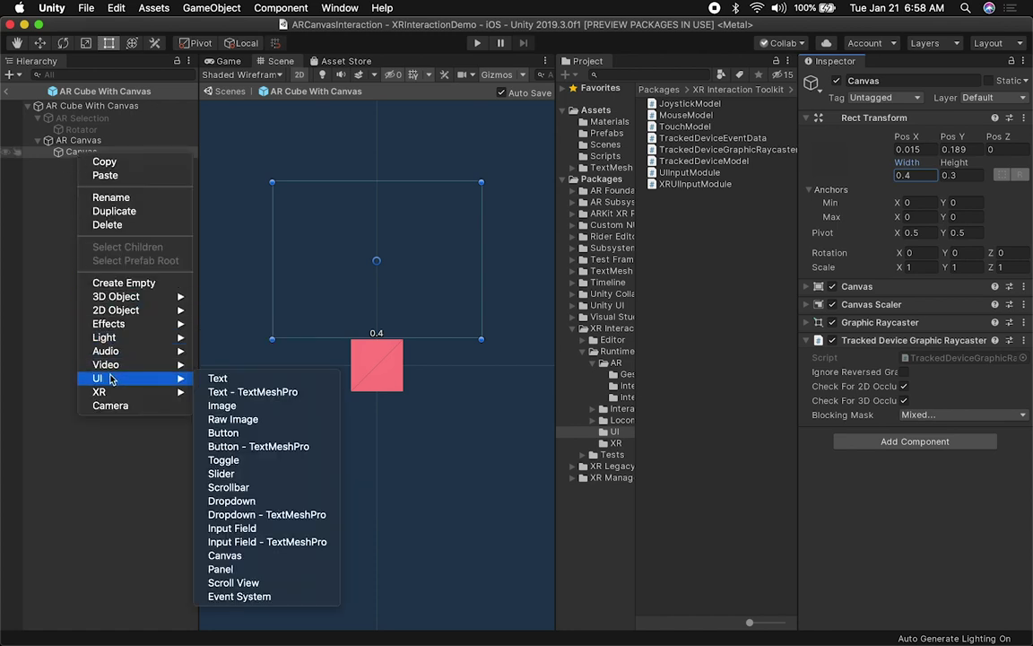
{"action": "left_click", "coordinate": [268, 433]}
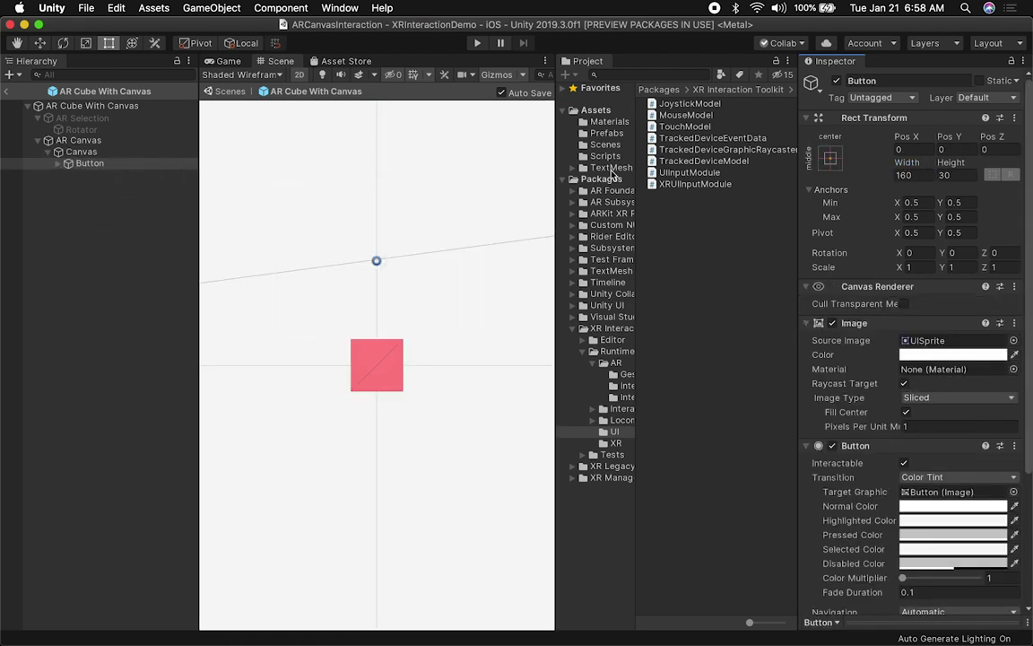
{"action": "left_click", "coordinate": [58, 166]}
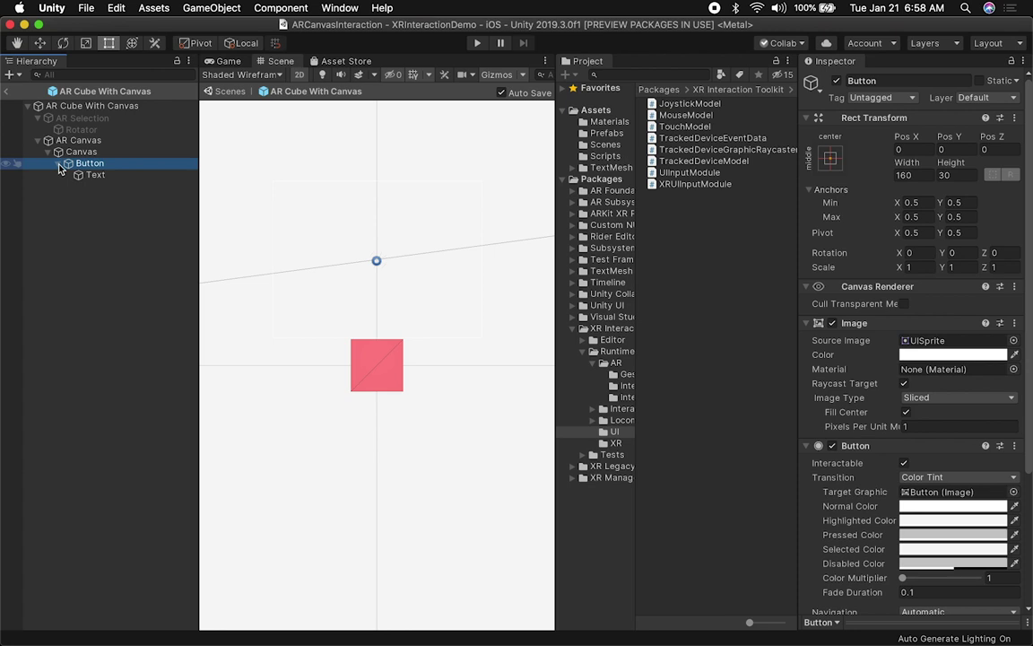
Set the Button's width and height to 0.1
{"action": "left_click", "coordinate": [919, 176]}
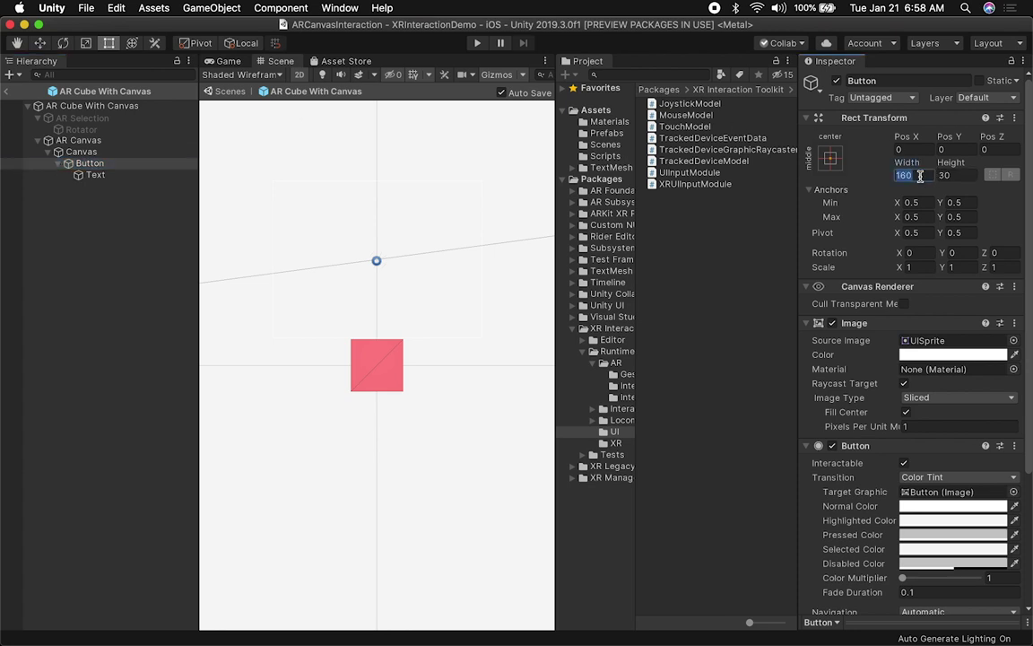
{"action": "type", "text": "0.1"}
{"action": "key", "text": "Tab"}
{"action": "type", "text": "0.1"}
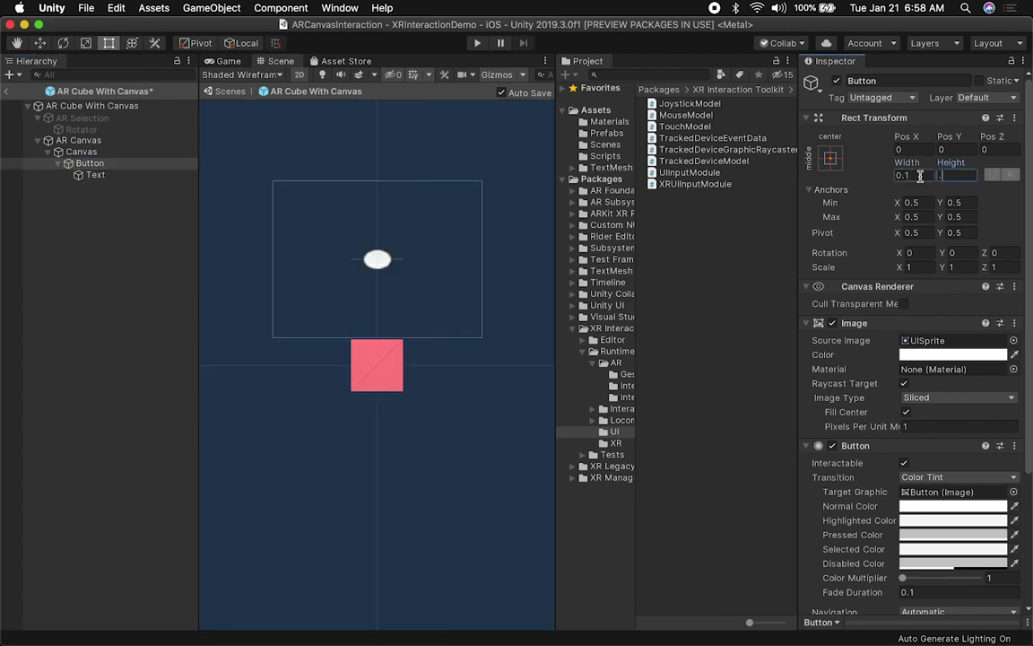
{"action": "scroll", "coordinate": [386, 309], "scroll_direction": "up", "scroll_amount": 2}
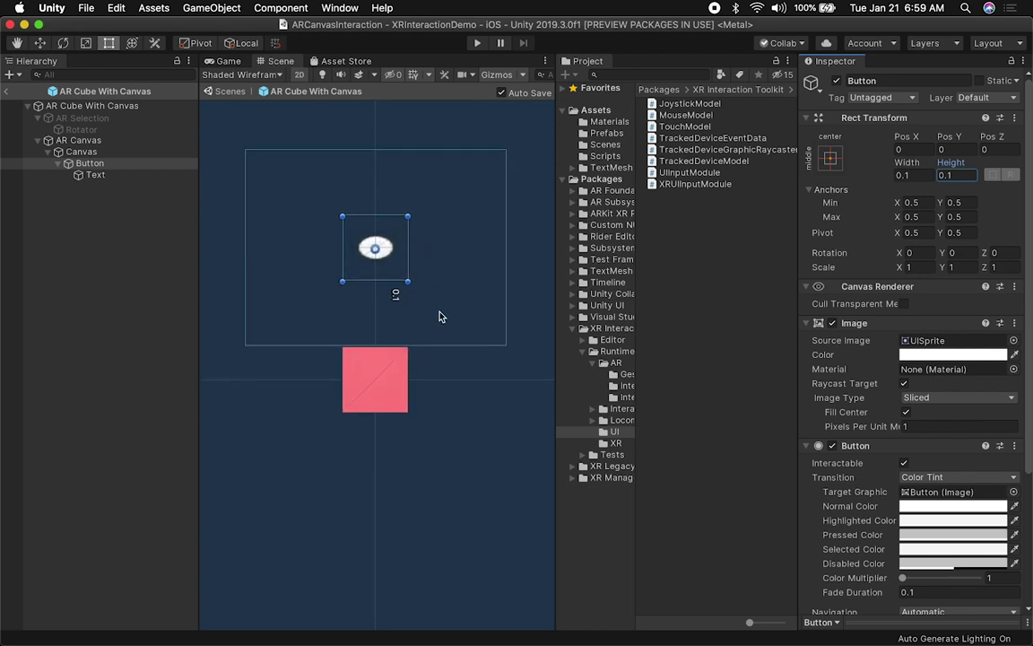
Stretch the Button across the upper part of the Canvas to about 0.4 by 0.12 and clear its source image
{"action": "left_click_drag", "start_coordinate": [343, 250], "coordinate": [245, 249]}
{"action": "left_click_drag", "start_coordinate": [406, 250], "coordinate": [482, 151]}
{"action": "left_click_drag", "start_coordinate": [414, 279], "coordinate": [427, 226]}
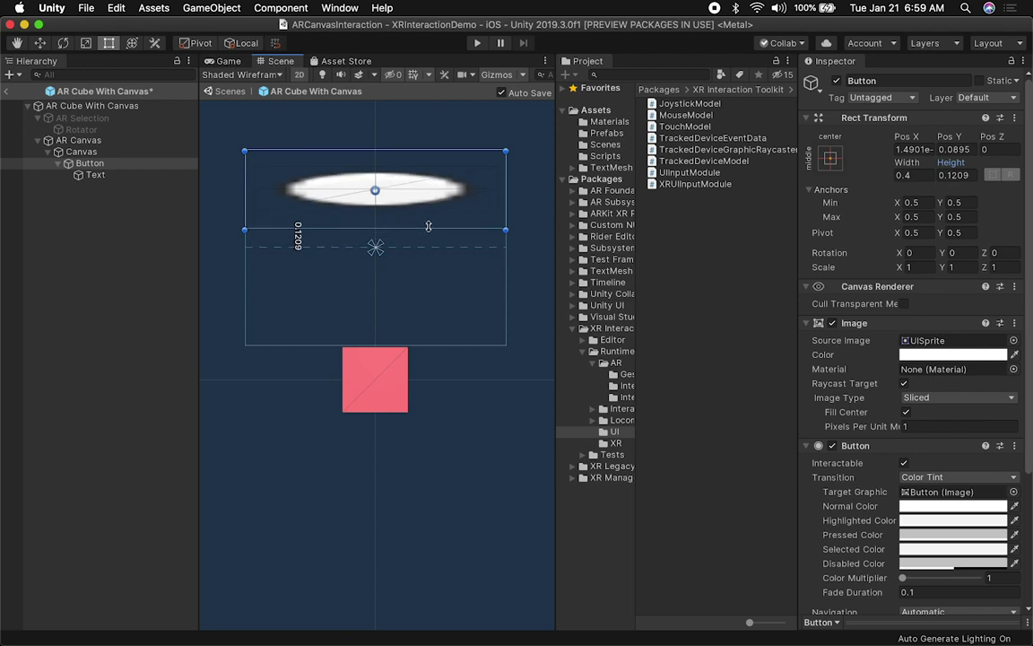
{"action": "key", "text": "super+s"}
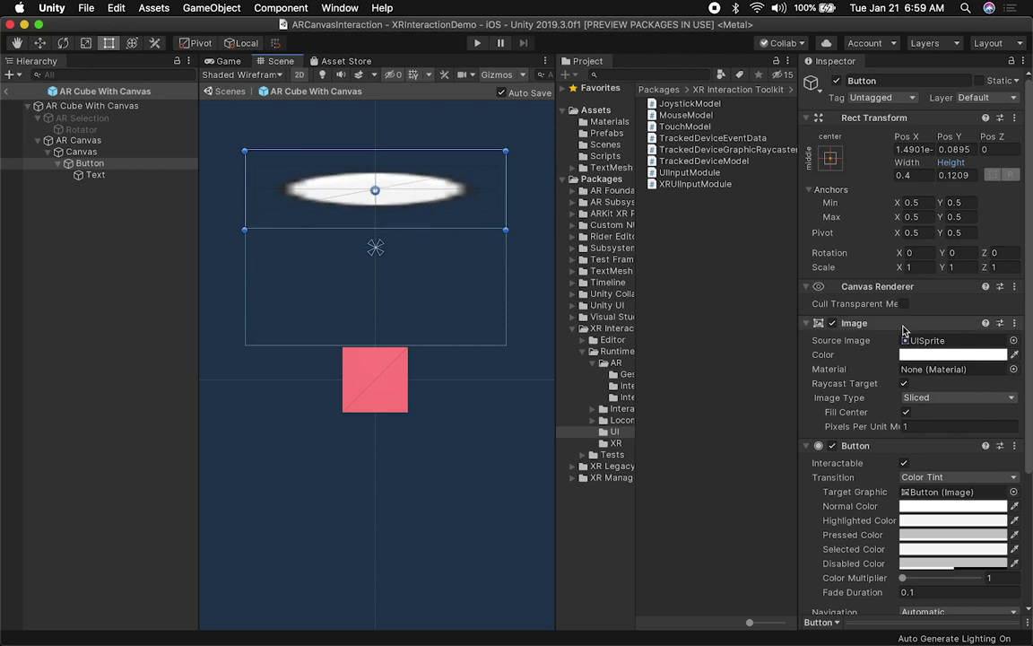
{"action": "left_click", "coordinate": [922, 340]}
{"action": "key", "text": "BackSpace"}
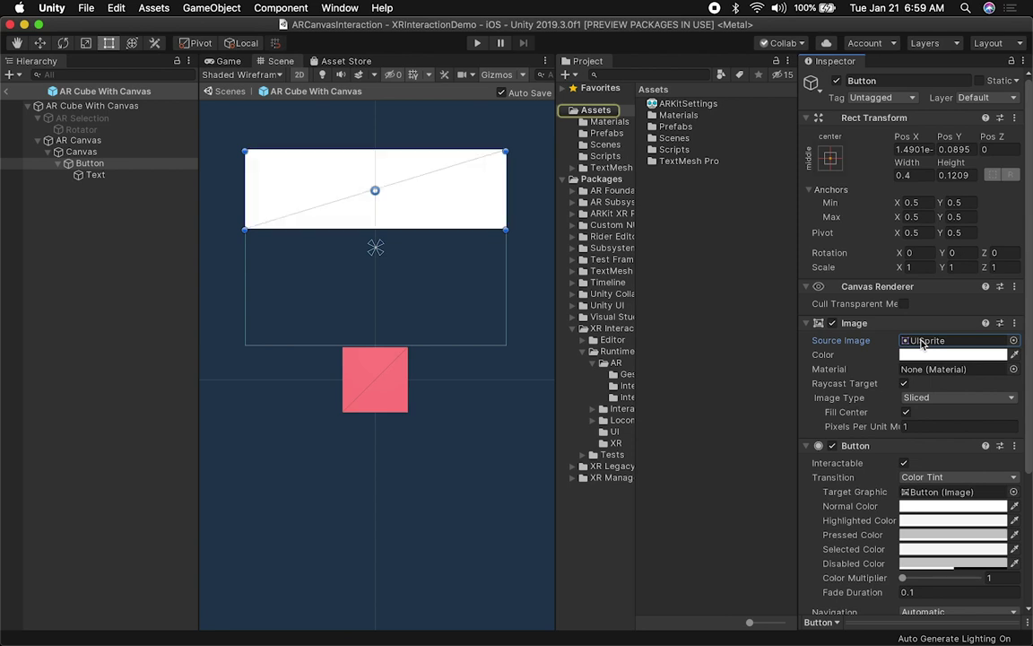
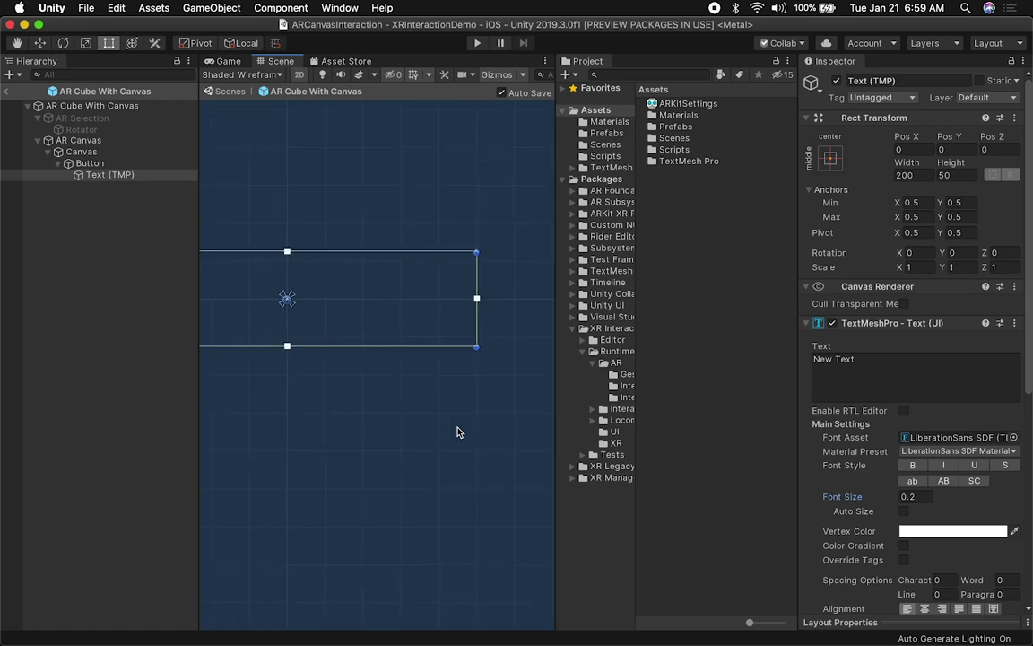
Set the width and height of Text (TMP) to 1 and frame it in the scene
{"action": "middle_click_drag", "start_coordinate": [405, 431], "coordinate": [514, 449]}
{"action": "left_click", "coordinate": [920, 175]}
{"action": "type", "text": "1"}
{"action": "key", "text": "Tab"}
{"action": "type", "text": "1"}
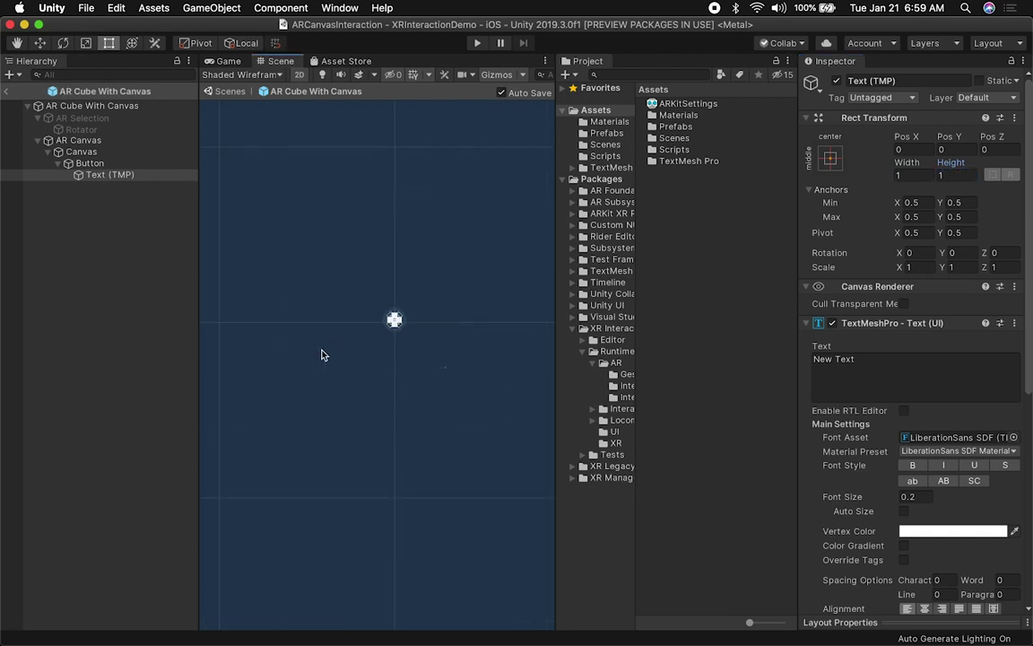
{"action": "type", "text": "f"}
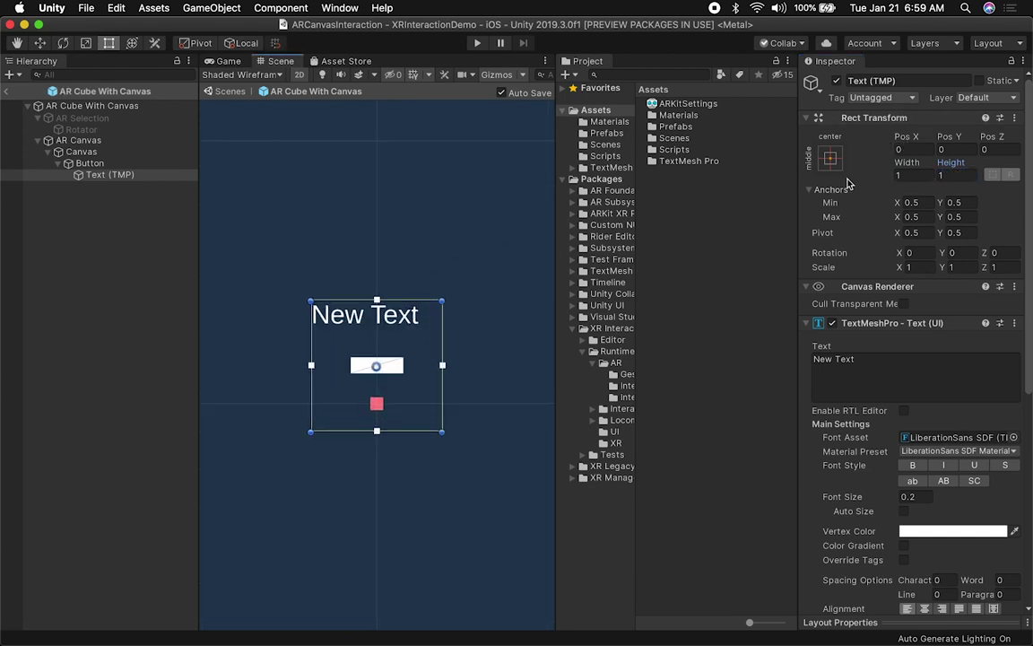
Set the width of Text (TMP) to 0.4 and its height to 0.5
{"action": "scroll", "coordinate": [349, 324], "scroll_direction": "up", "scroll_amount": 1}
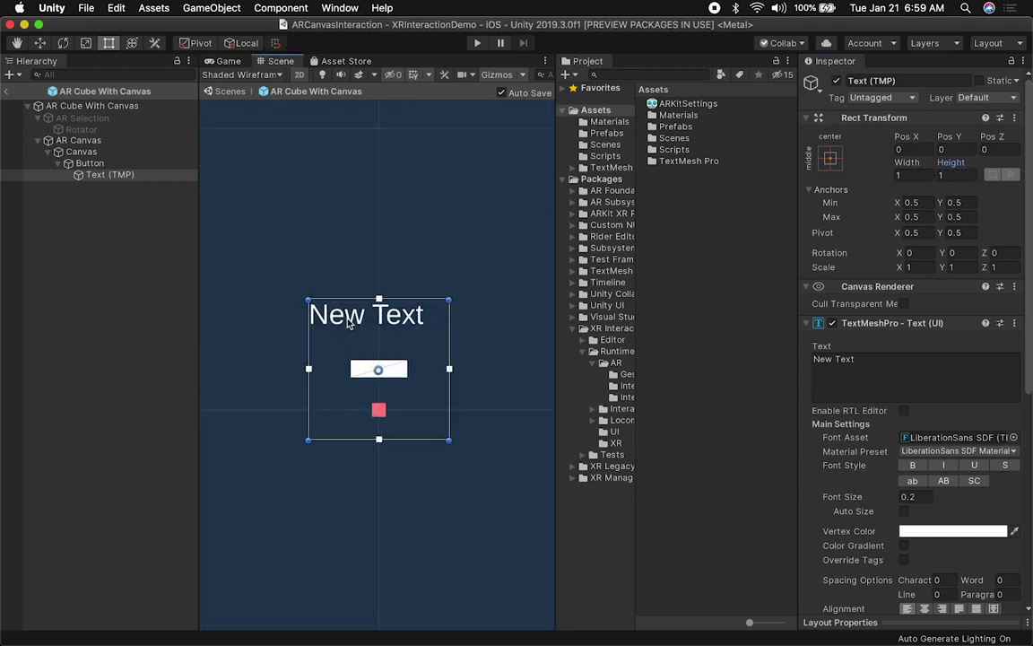
{"action": "scroll", "coordinate": [350, 324], "scroll_direction": "up", "scroll_amount": 1}
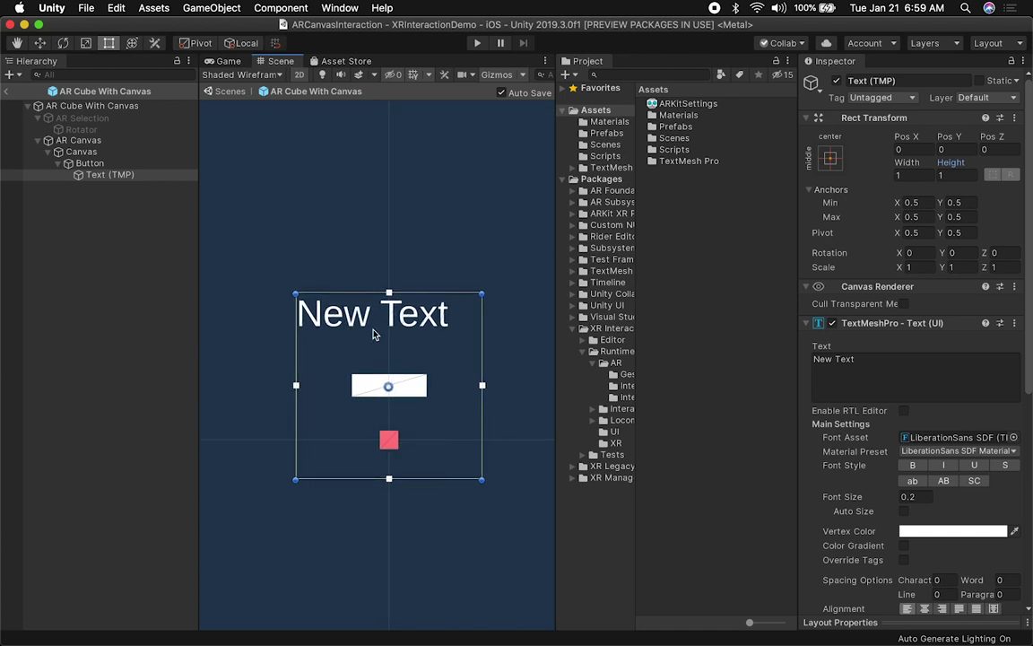
{"action": "scroll", "coordinate": [482, 397], "scroll_direction": "up", "scroll_amount": 3}
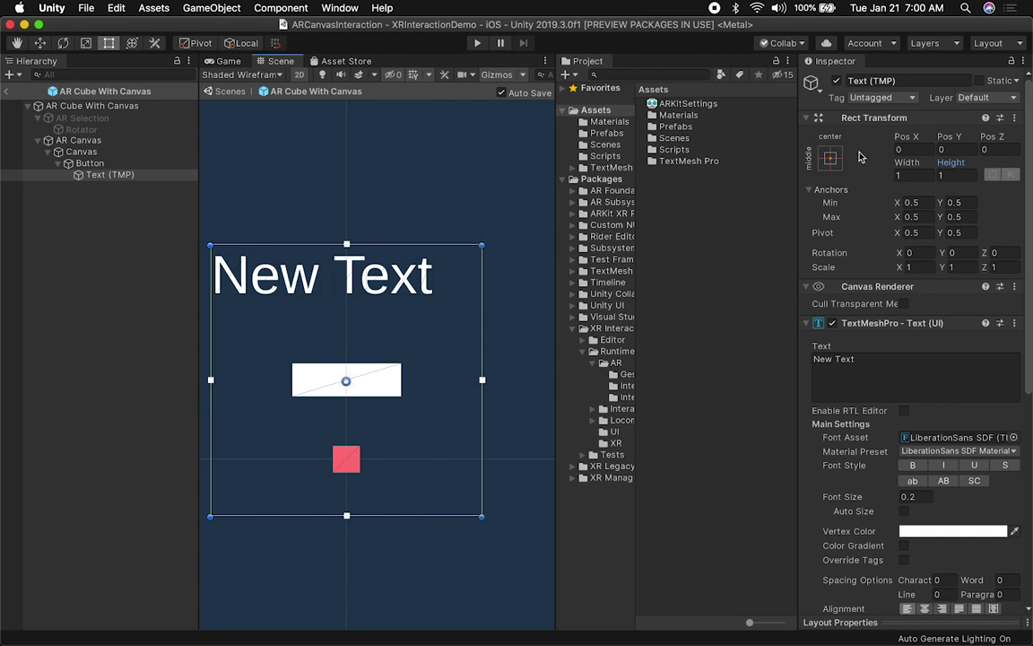
{"action": "left_click", "coordinate": [920, 175]}
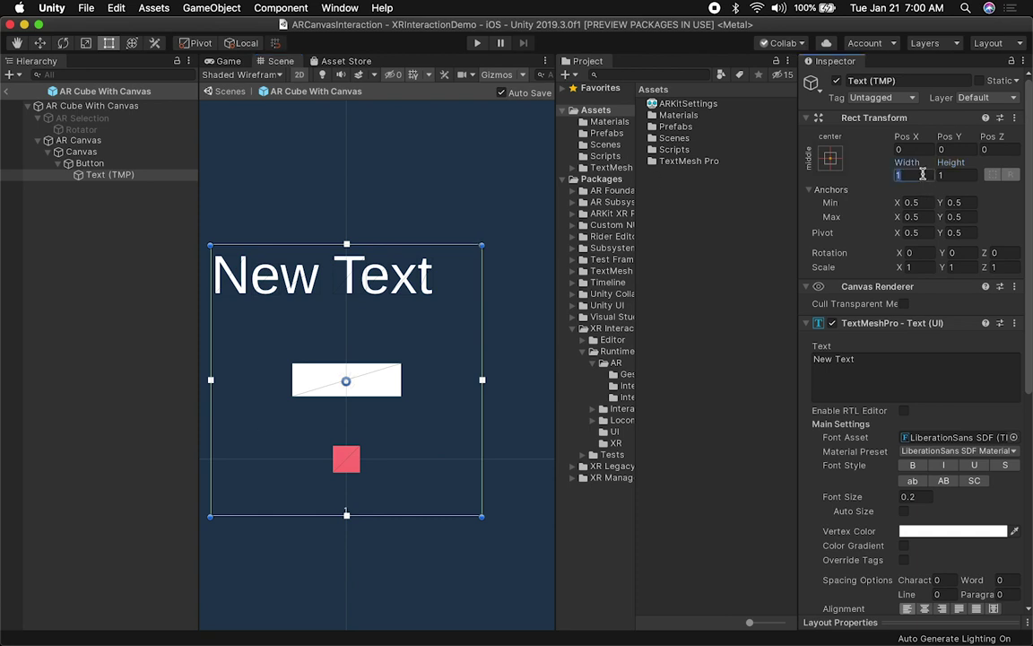
{"action": "type", "text": "0.4"}
{"action": "key", "text": "Tab"}
{"action": "type", "text": ".5"}
{"action": "key", "text": "Return"}
Set the font size of Text (TMP) to 0.09 and center the text horizontally
{"action": "left_click", "coordinate": [892, 498]}
{"action": "left_click_drag", "start_coordinate": [893, 500], "coordinate": [886, 500]}
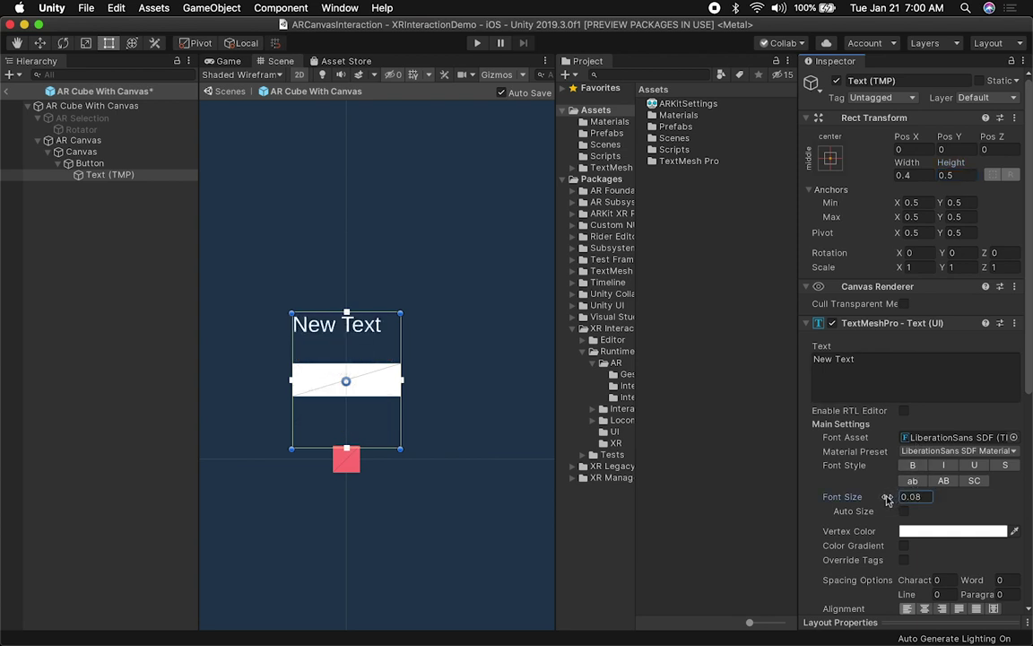
{"action": "left_click", "coordinate": [911, 497]}
{"action": "type", "text": "0.0"}
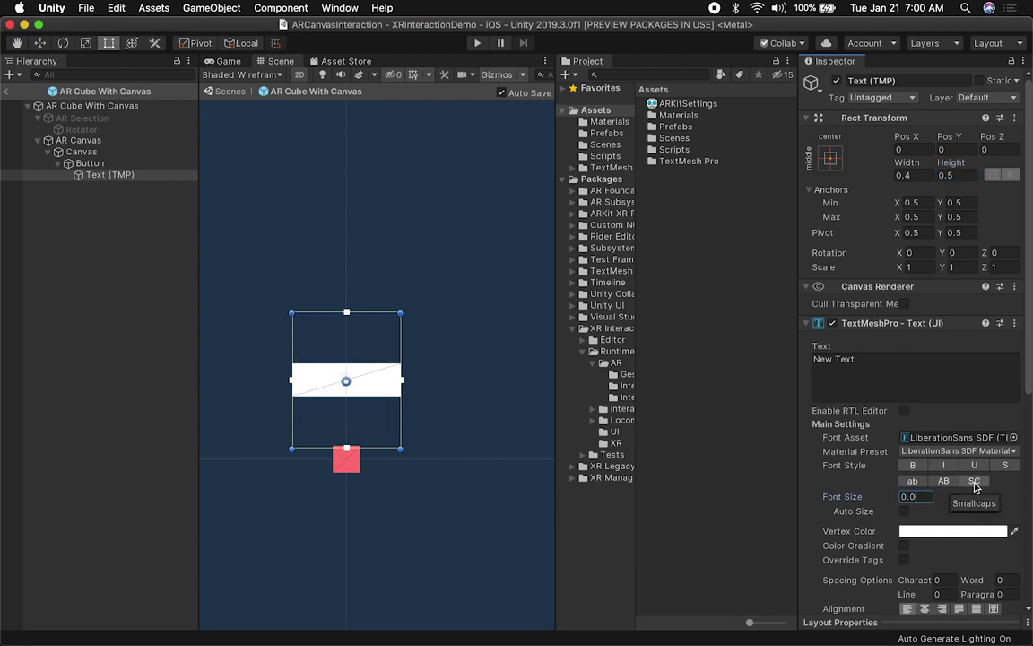
{"action": "type", "text": "8"}
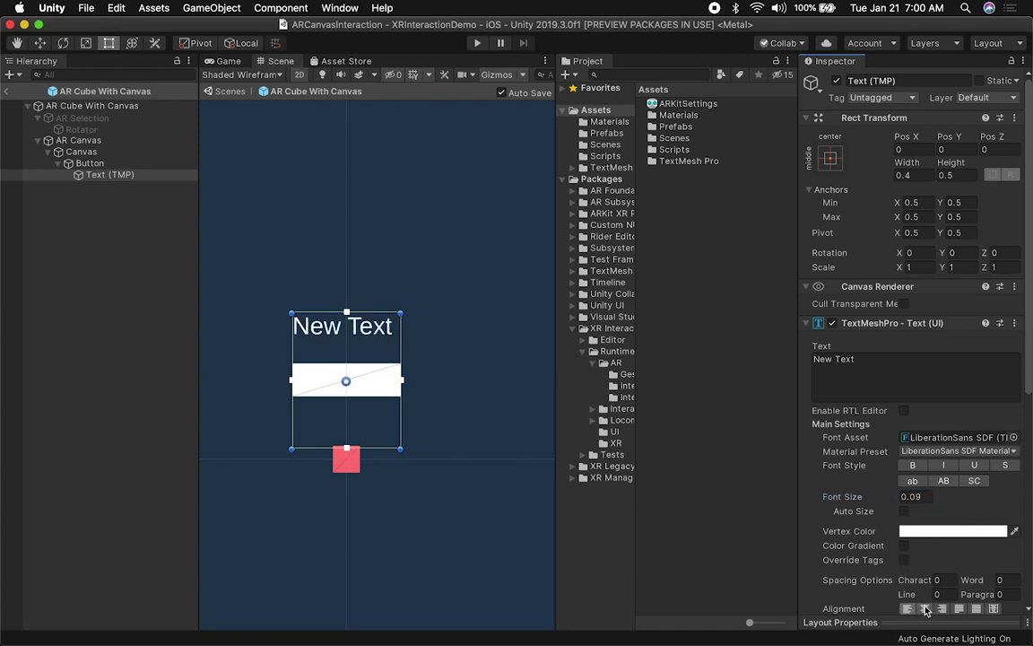
{"action": "key", "text": "BackSpace"}
{"action": "type", "text": "9"}
Set the vertex color of Text (TMP) to black, hex 000000
{"action": "left_click", "coordinate": [927, 532]}
{"action": "mouse_move", "coordinate": [85, 134]}
{"action": "left_mouse_down"}
{"action": "mouse_move", "coordinate": [85, 157]}
{"action": "mouse_move", "coordinate": [45, 183]}
{"action": "left_mouse_up"}
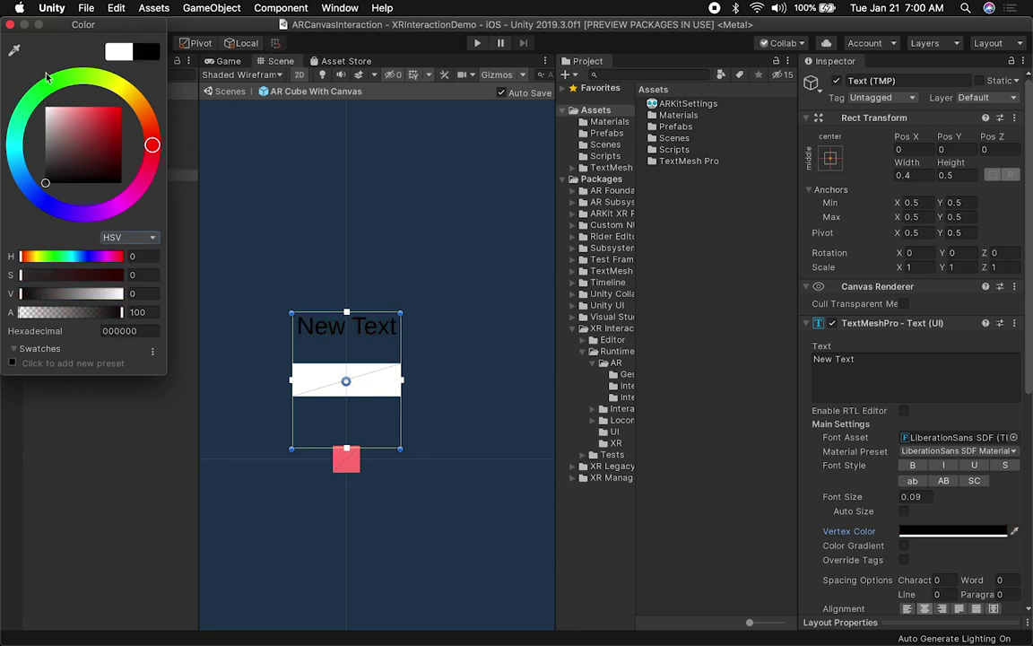
{"action": "left_click", "coordinate": [11, 24]}
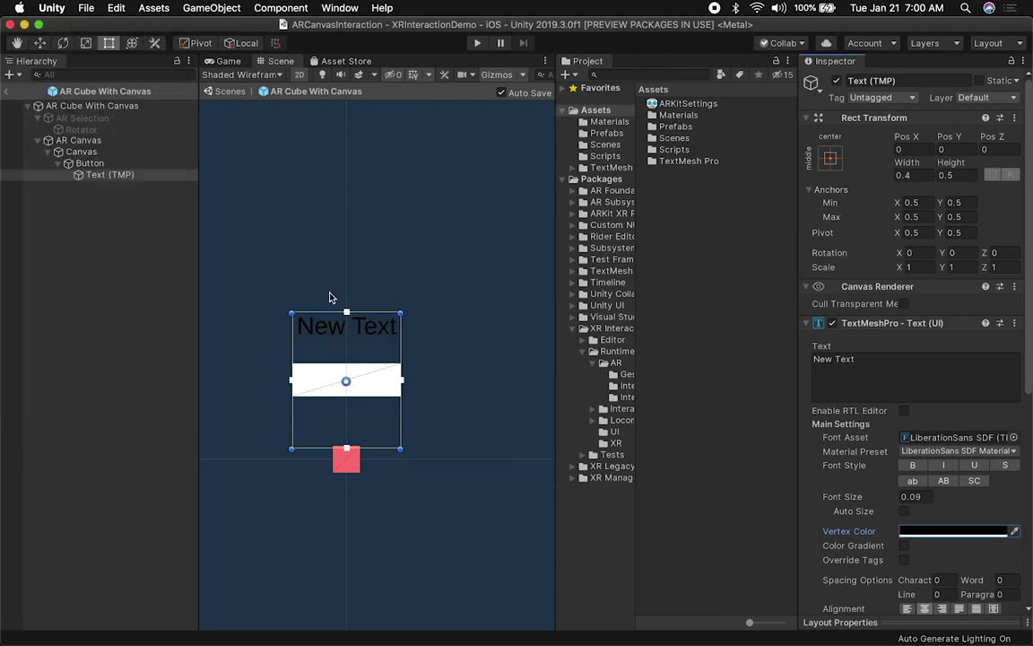
Shrink the text box to fit the Button, about 0.11 high, and set its Y position to 0
{"action": "left_click_drag", "start_coordinate": [357, 314], "coordinate": [358, 416]}
{"action": "double_click", "coordinate": [958, 149]}
{"action": "type", "text": "0"}
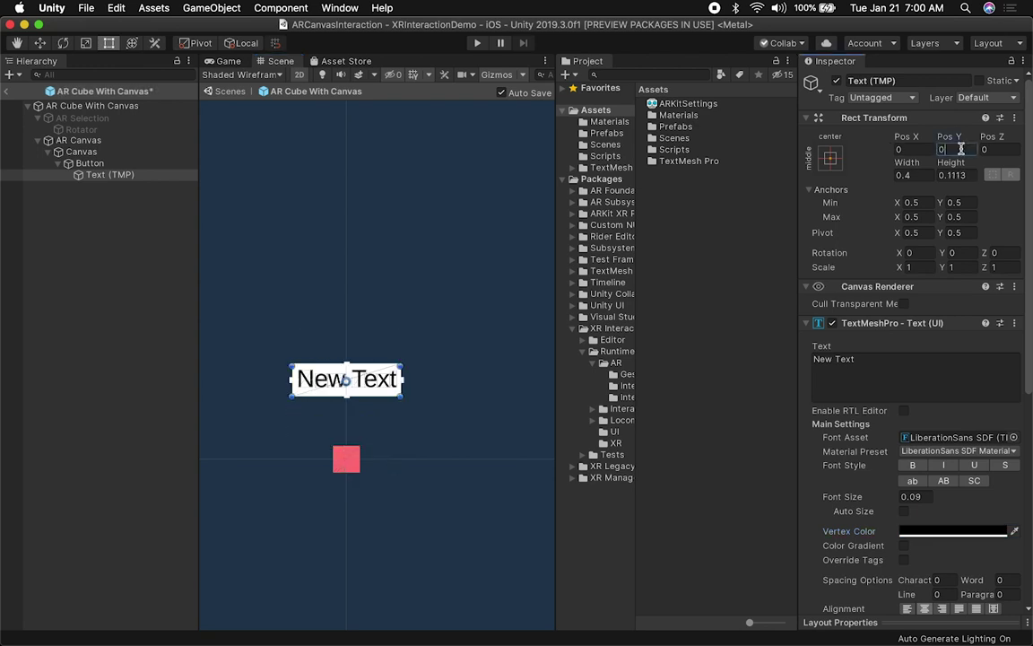
{"action": "scroll", "coordinate": [275, 385], "scroll_direction": "up", "scroll_amount": 1}
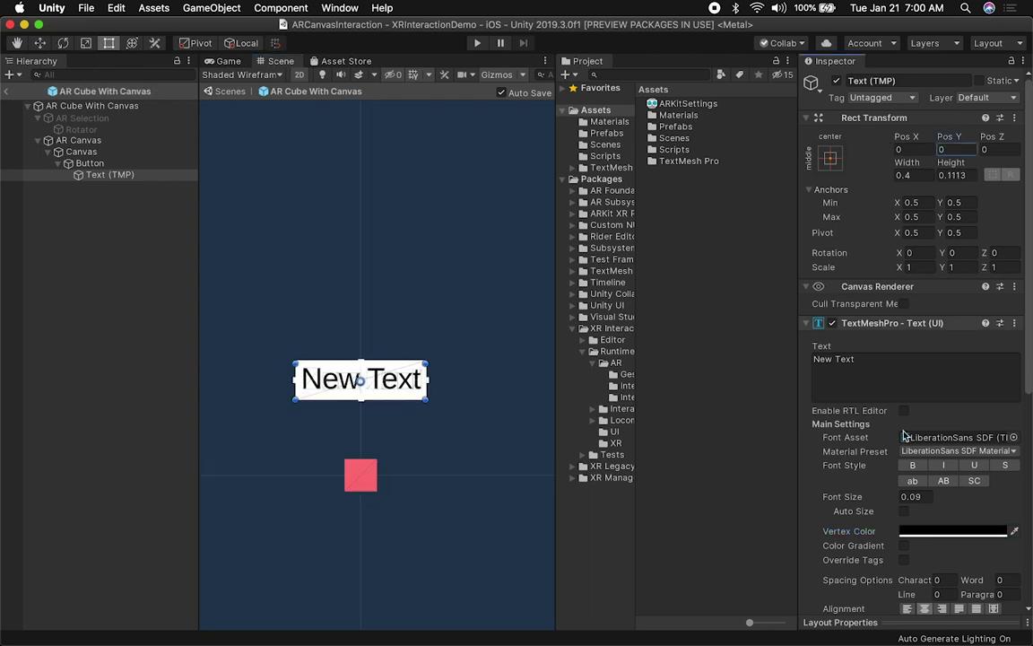
Set the text's vertex color to dark gray, hex 4D4D4D
{"action": "left_click", "coordinate": [953, 531]}
{"action": "left_click", "coordinate": [50, 161]}
{"action": "left_click_drag", "start_coordinate": [50, 161], "coordinate": [45, 160]}
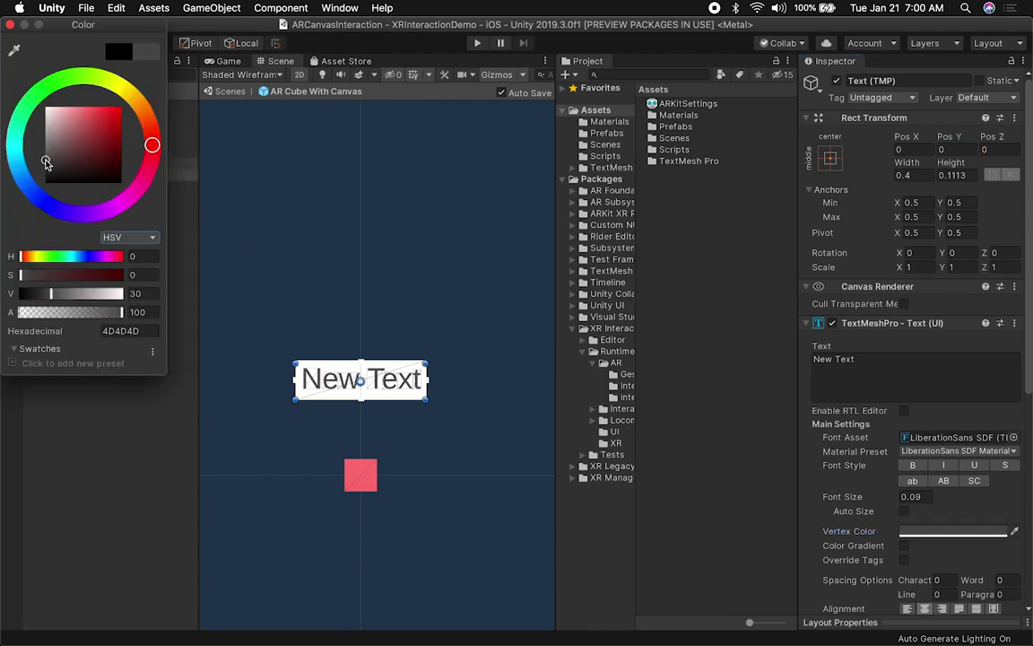
{"action": "left_click", "coordinate": [11, 25]}
Change the button label's text to "Details" and save the prefab
{"action": "left_click", "coordinate": [890, 370]}
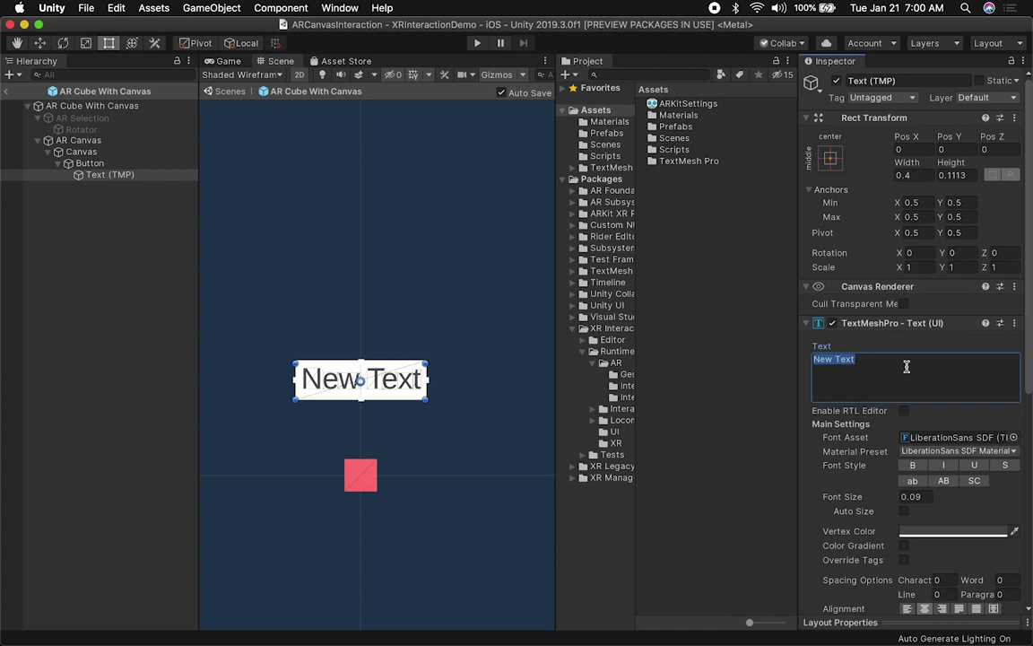
{"action": "type", "text": "Details"}
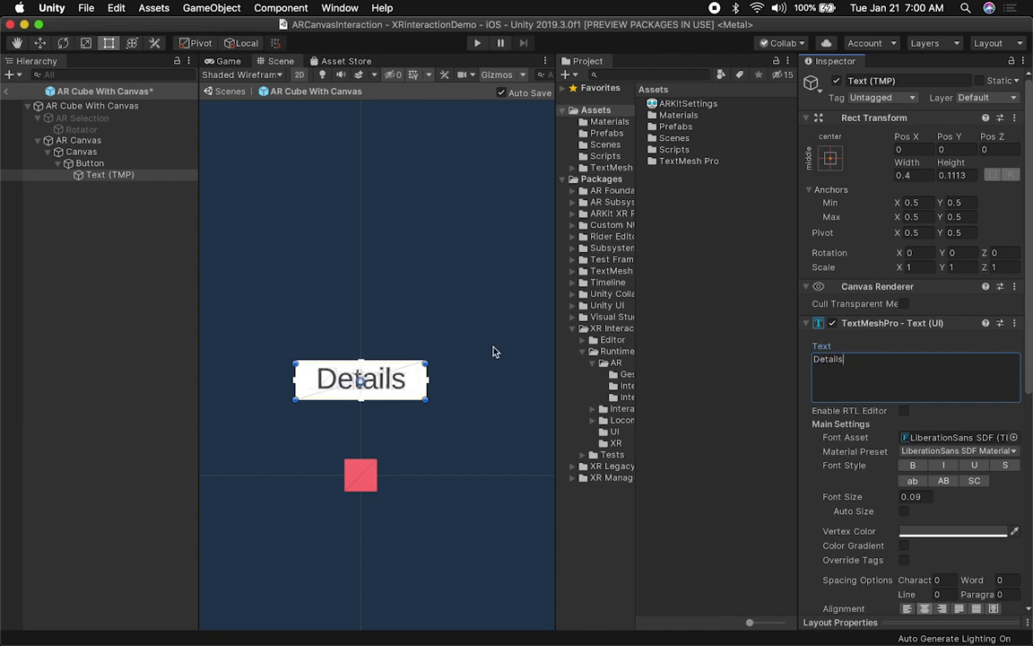
{"action": "middle_click_drag", "start_coordinate": [457, 461], "coordinate": [463, 392]}
{"action": "key", "text": "super+s"}
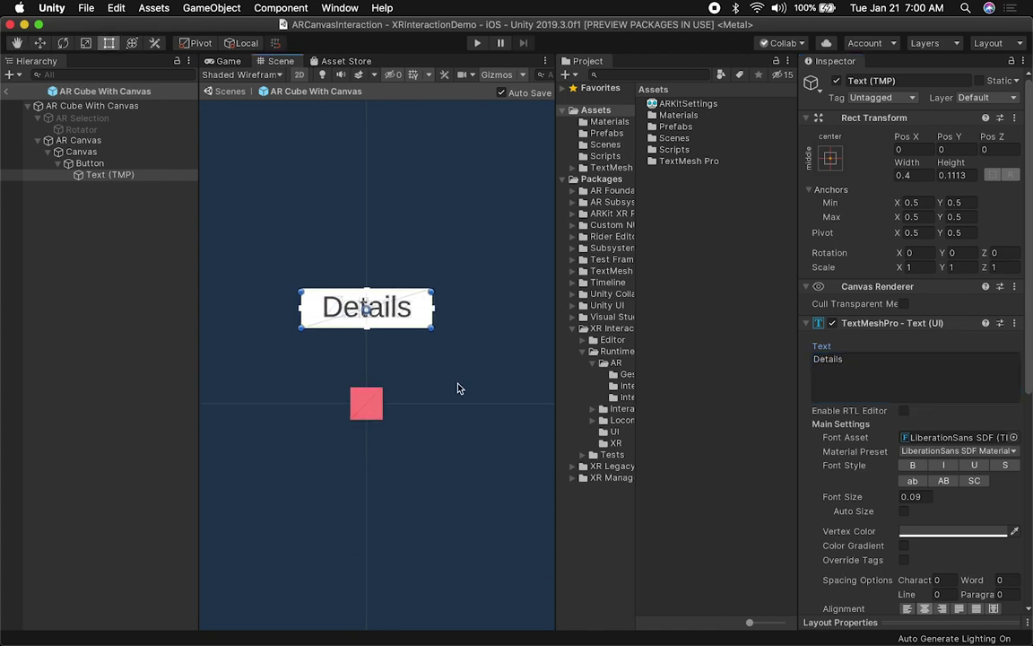
{"action": "scroll", "coordinate": [427, 351], "scroll_direction": "up", "scroll_amount": 1}
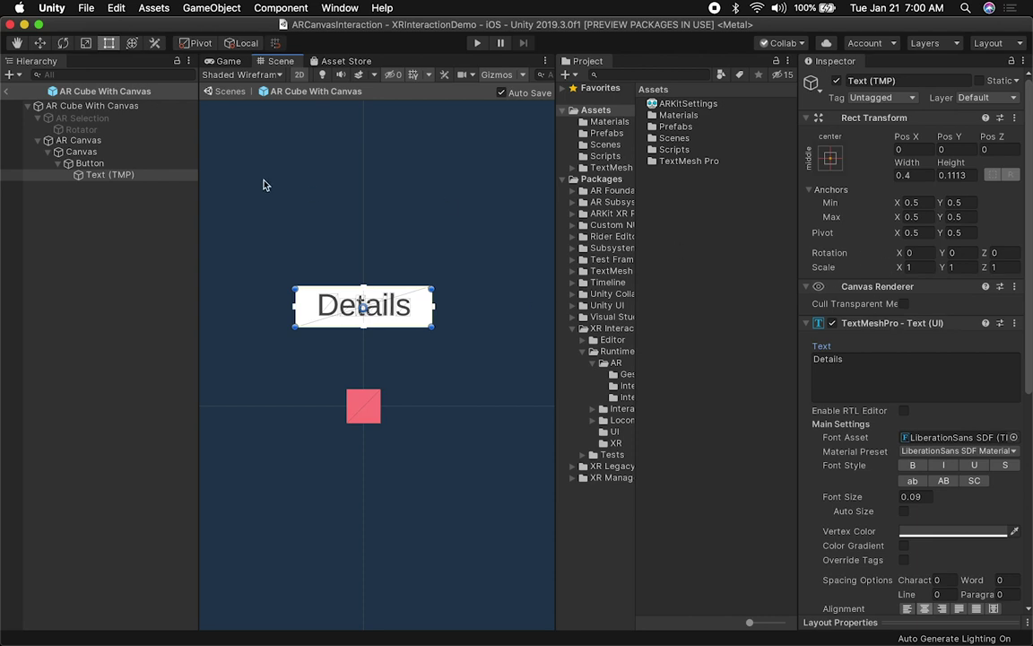
Rename the Text (TMP) object under the Button as Text
{"action": "left_click", "coordinate": [90, 163]}
{"action": "left_click", "coordinate": [109, 174]}
{"action": "left_click", "coordinate": [109, 174]}
{"action": "type", "text": "Text"}
{"action": "key", "text": "Return"}
Inspect the Button's On Click settings and the details field in the ARCanvasInteractionLog script
{"action": "left_click", "coordinate": [106, 165]}
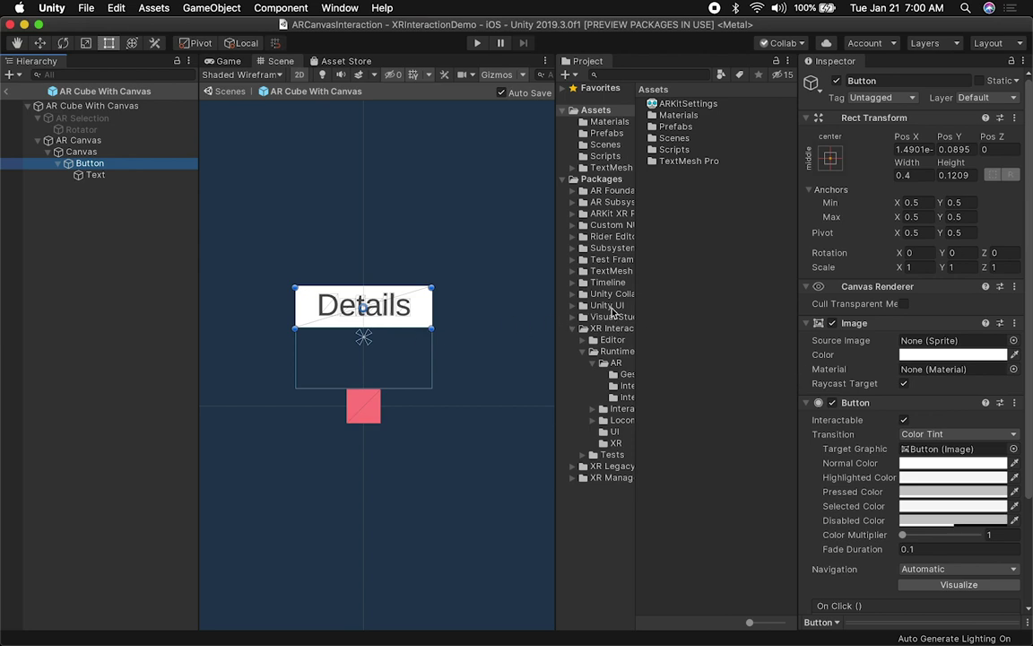
{"action": "scroll", "coordinate": [847, 445], "scroll_direction": "down", "scroll_amount": 5}
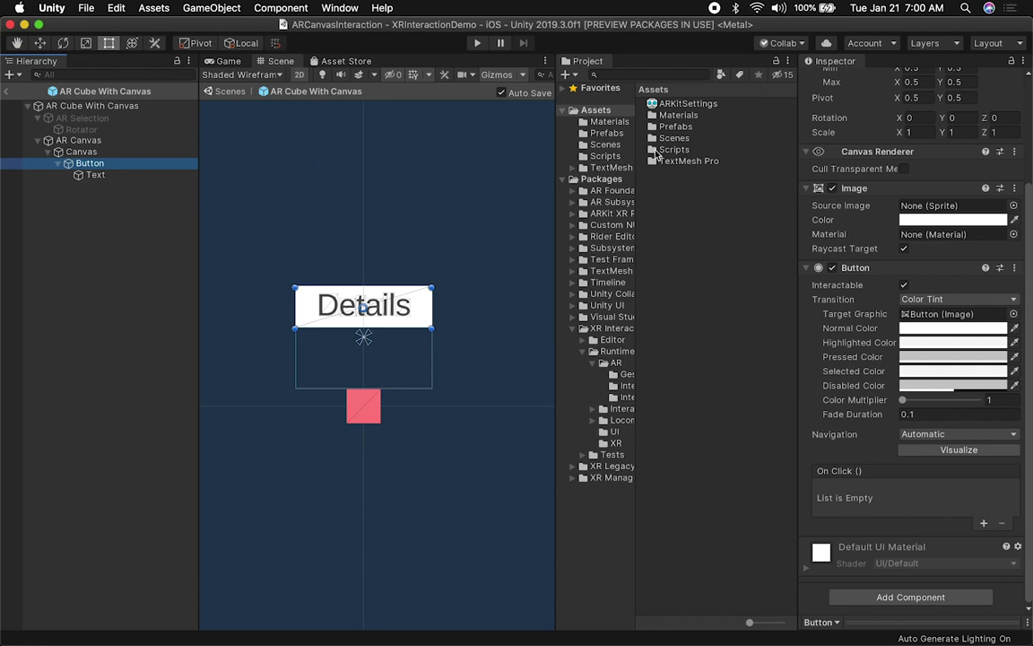
{"action": "left_click", "coordinate": [613, 157]}
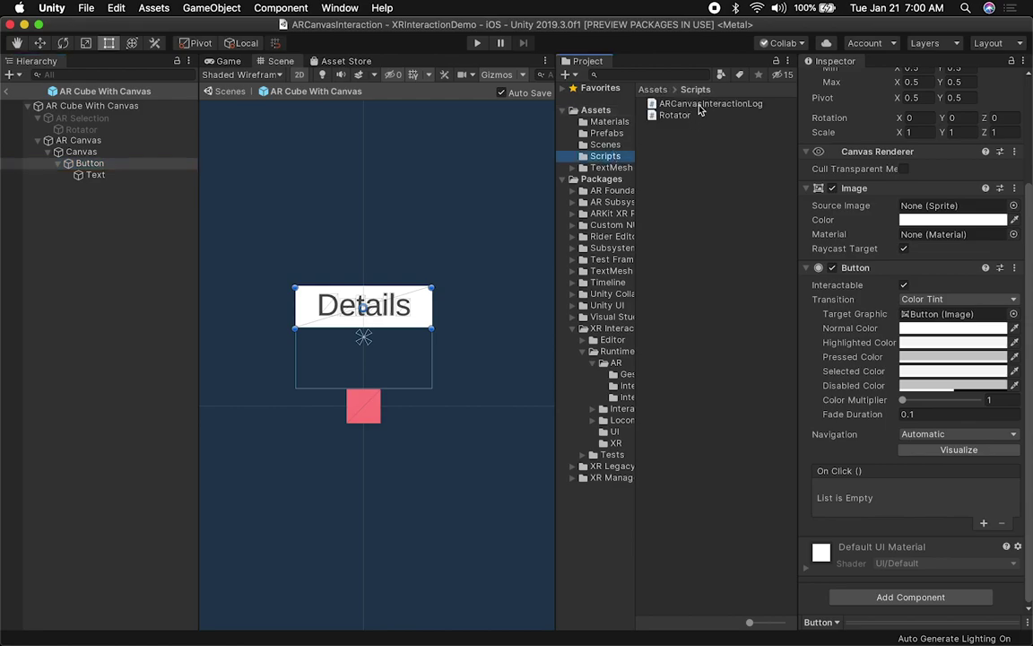
{"action": "double_click", "coordinate": [699, 105]}
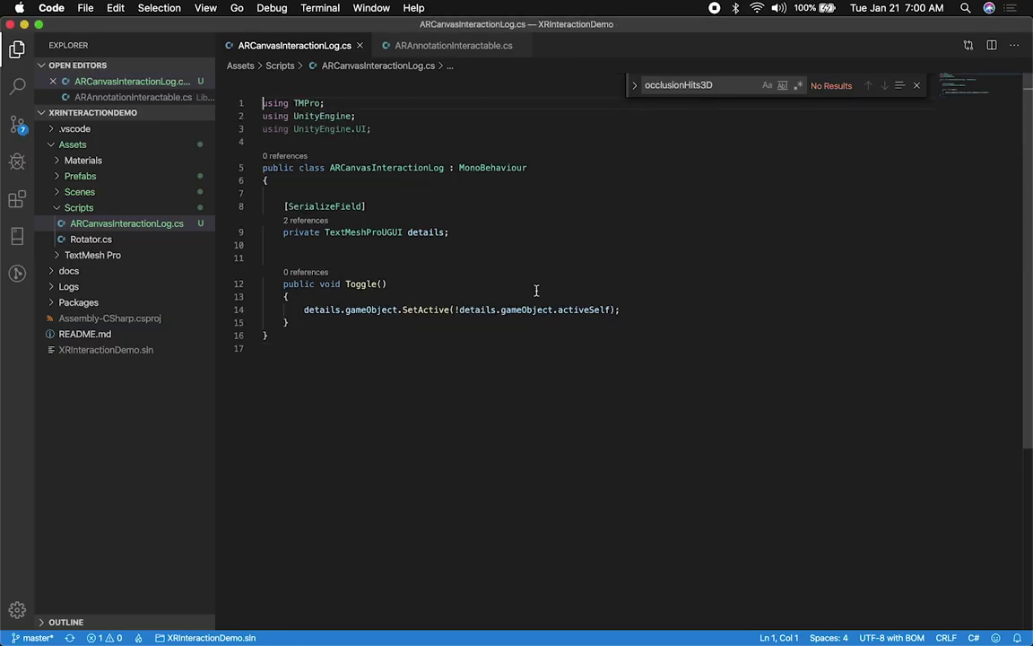
{"action": "left_click", "coordinate": [504, 320]}
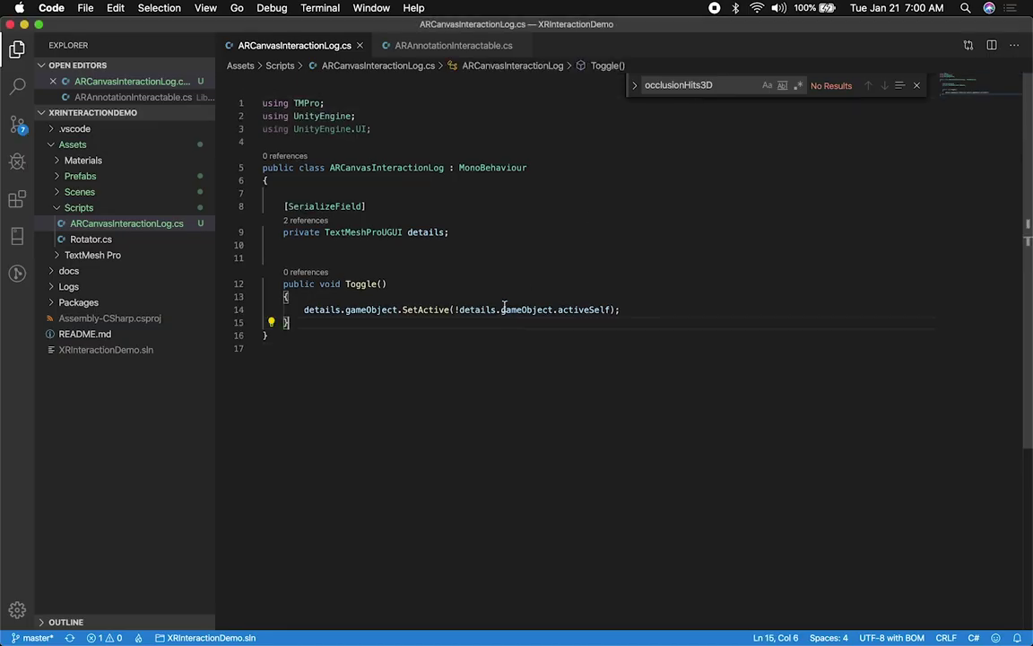
{"action": "double_click", "coordinate": [390, 232]}
{"action": "double_click", "coordinate": [411, 233]}
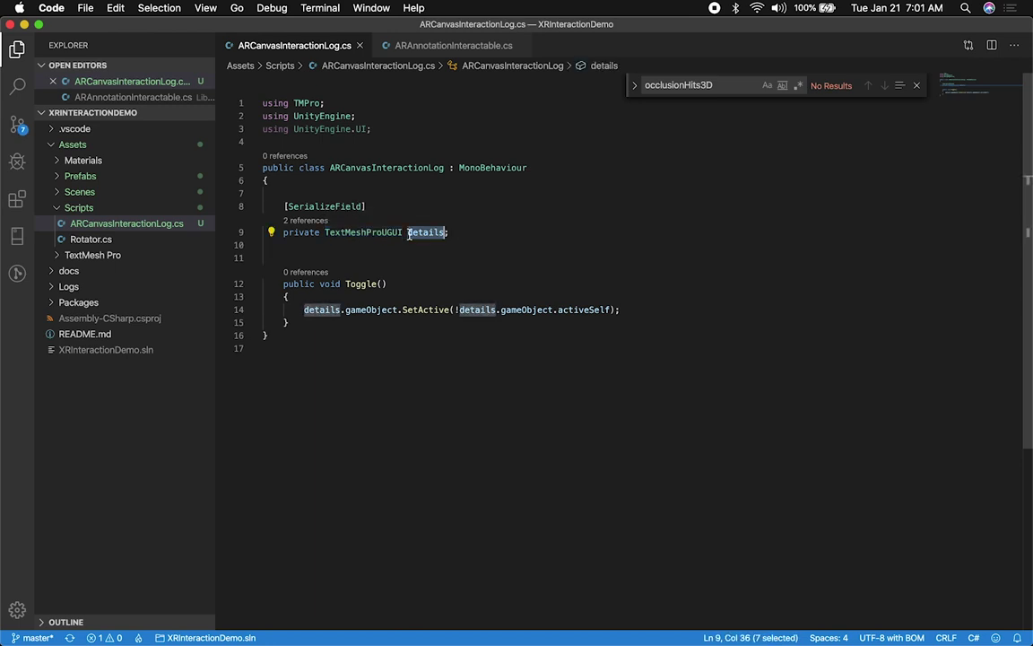
Back in Unity, duplicate the Button's Text object, place the copy directly under Canvas after Button, and rename it Details
{"action": "key", "text": "super+Tab"}
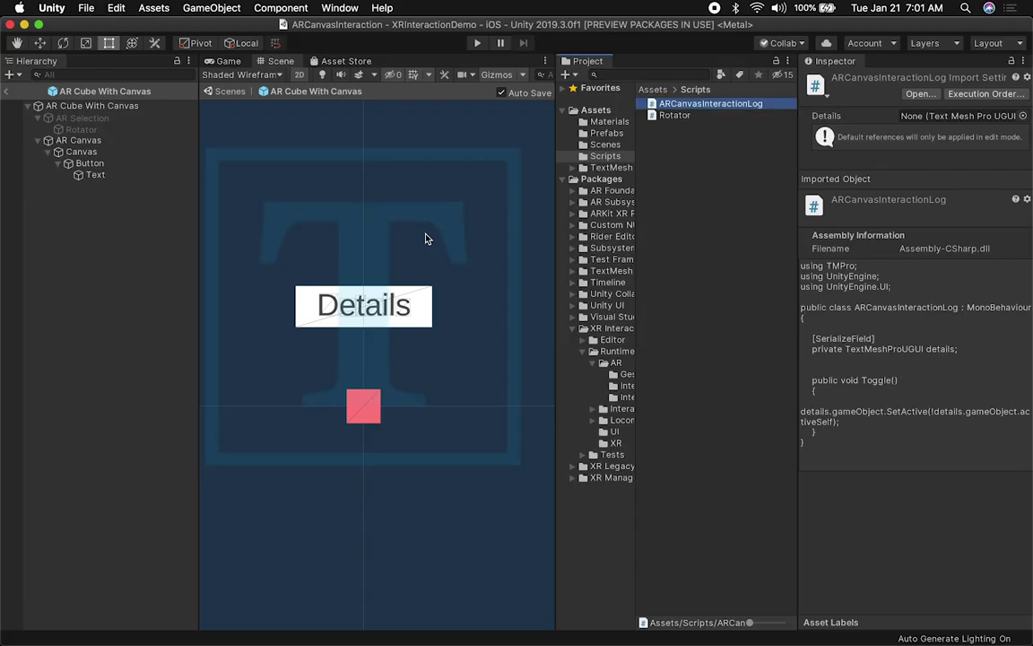
{"action": "left_click", "coordinate": [95, 176]}
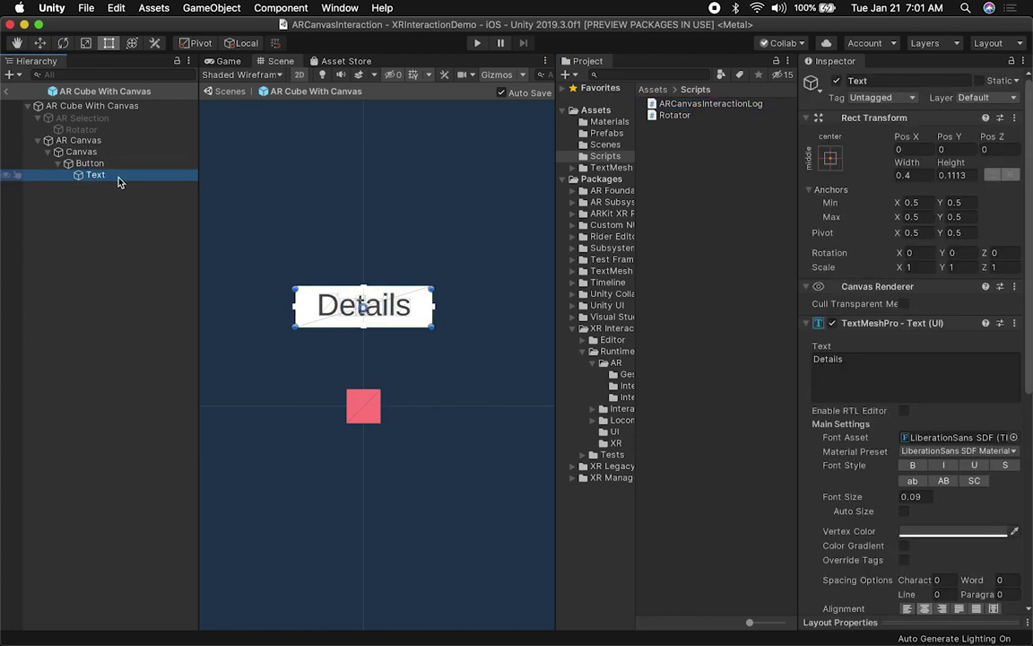
{"action": "key", "text": "super+d"}
{"action": "left_click_drag", "start_coordinate": [109, 186], "coordinate": [96, 158]}
{"action": "left_click", "coordinate": [56, 176]}
{"action": "left_click", "coordinate": [95, 162]}
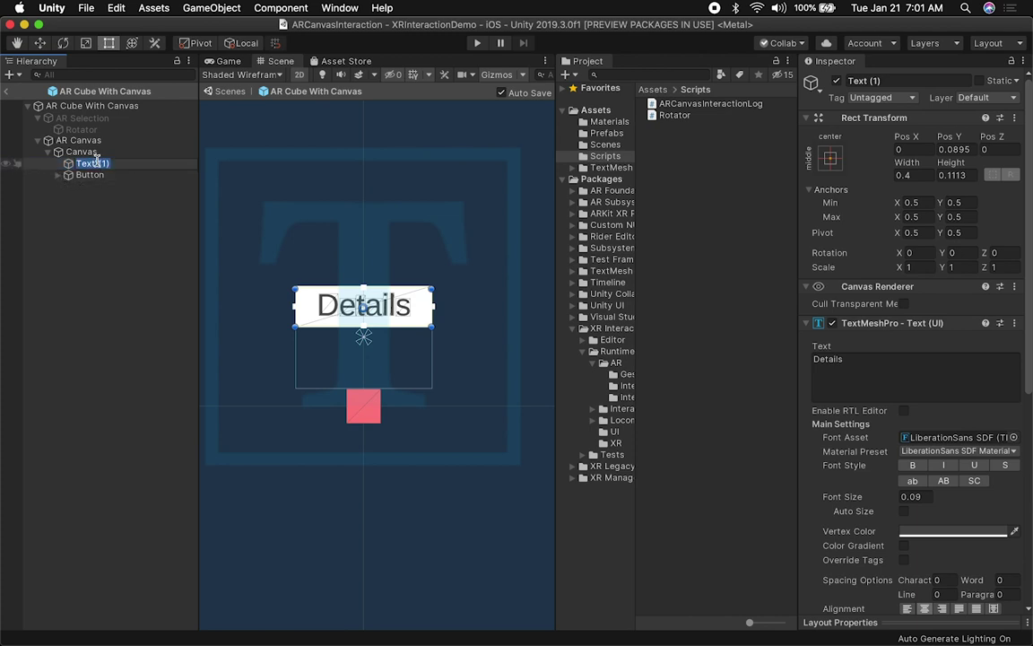
{"action": "type", "text": "Details"}
{"action": "key", "text": "Return"}
{"action": "left_click_drag", "start_coordinate": [92, 163], "coordinate": [122, 179]}
Move the Details text below the button to a Y position of about -0.03 and make its vertex color white
{"action": "key", "text": "w"}
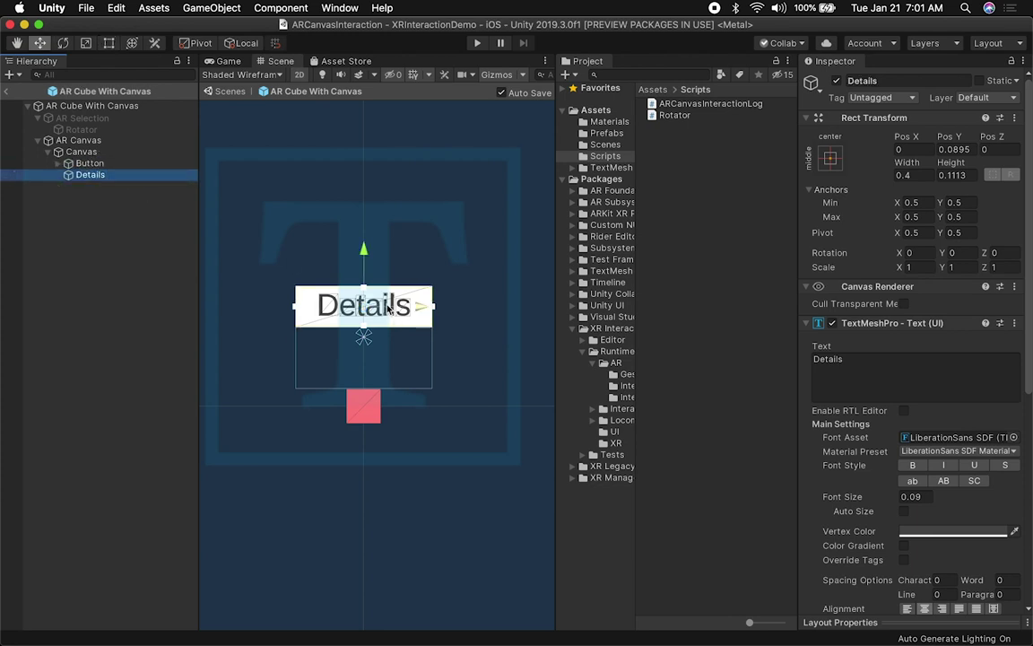
{"action": "left_click_drag", "start_coordinate": [364, 254], "coordinate": [364, 294]}
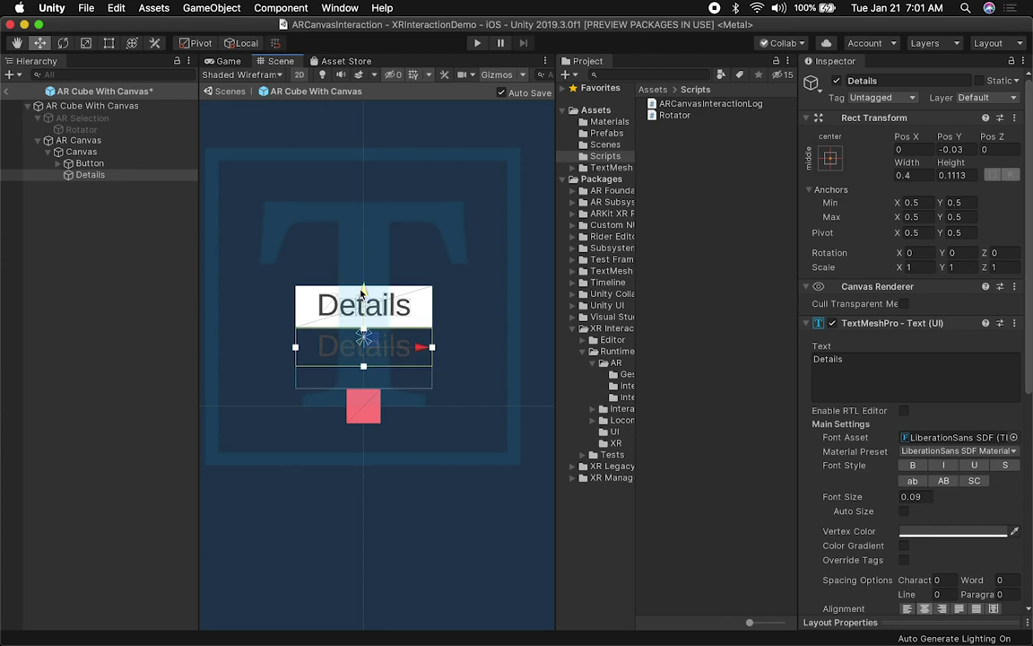
{"action": "left_click", "coordinate": [953, 534]}
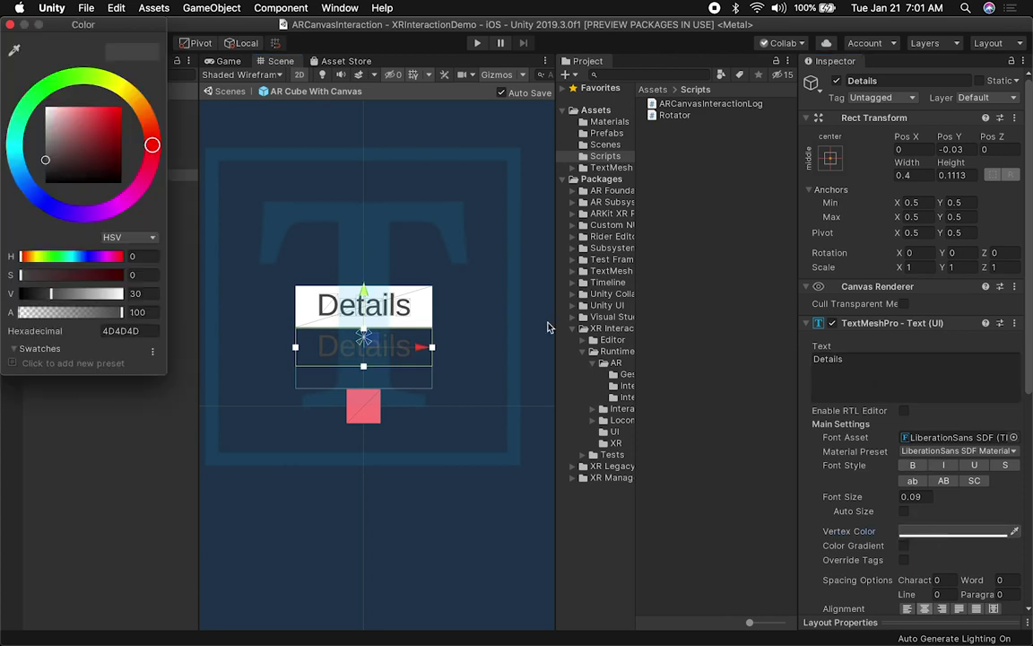
{"action": "left_click_drag", "start_coordinate": [104, 126], "coordinate": [46, 107]}
{"action": "left_click", "coordinate": [10, 24]}
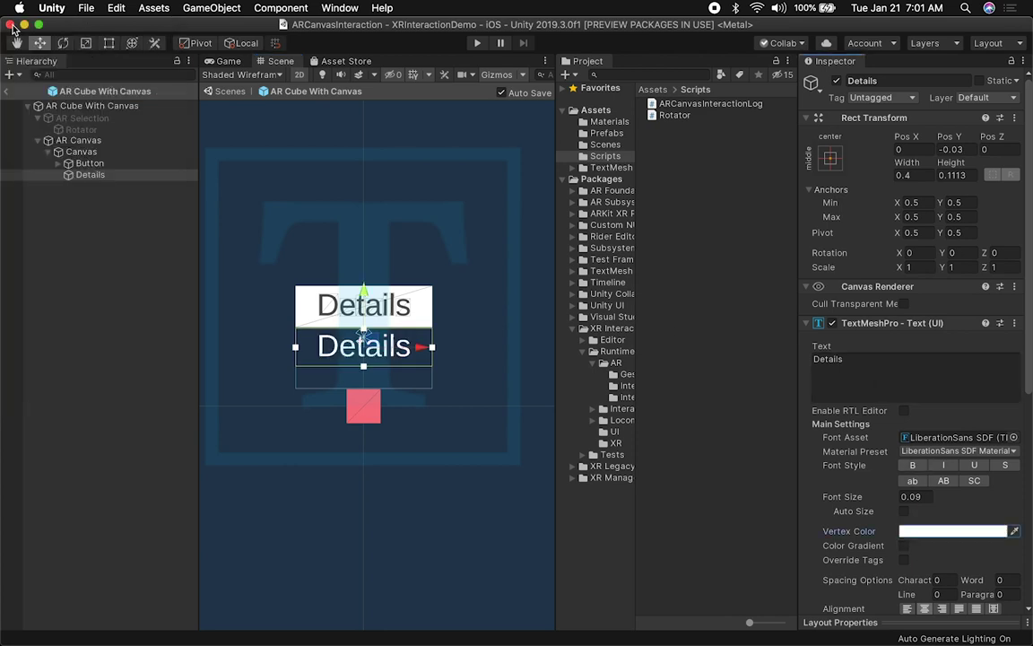
Set the Details text's font size to 0.02 and fill it with repeated "This is a test" phrases ending in a period, saving the prefab
{"action": "left_click", "coordinate": [913, 497]}
{"action": "type", "text": "0.0"}
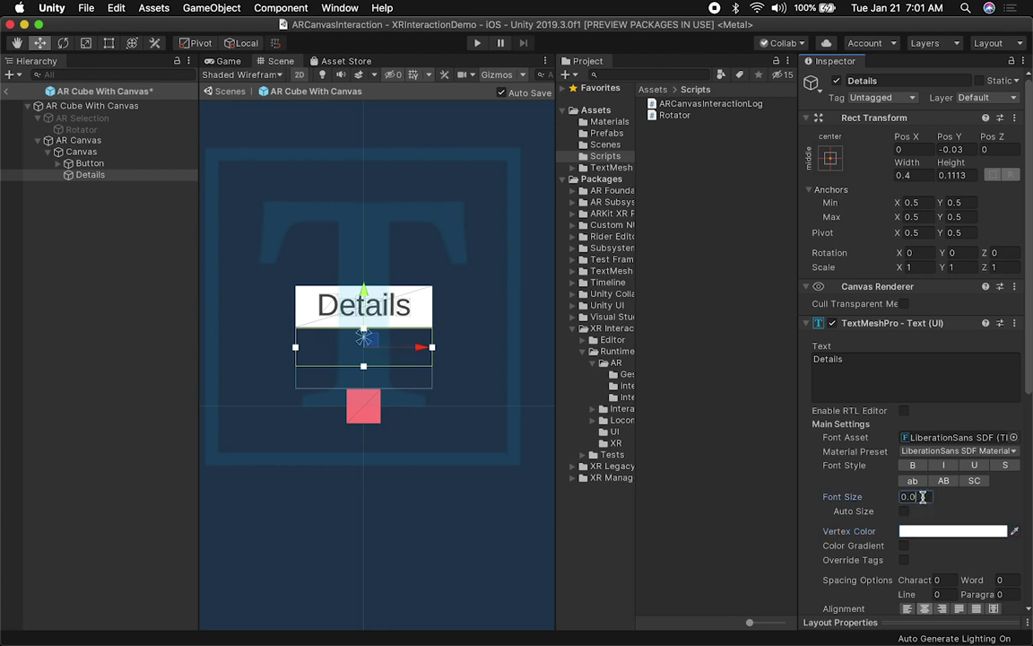
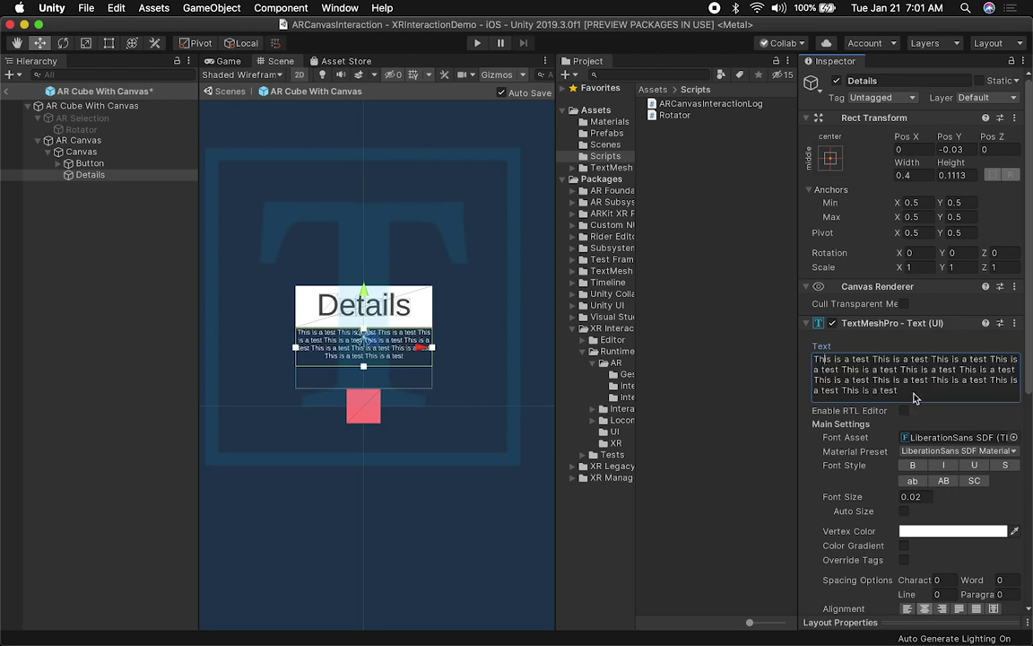
{"action": "type", "text": "This is a test This is a test"}
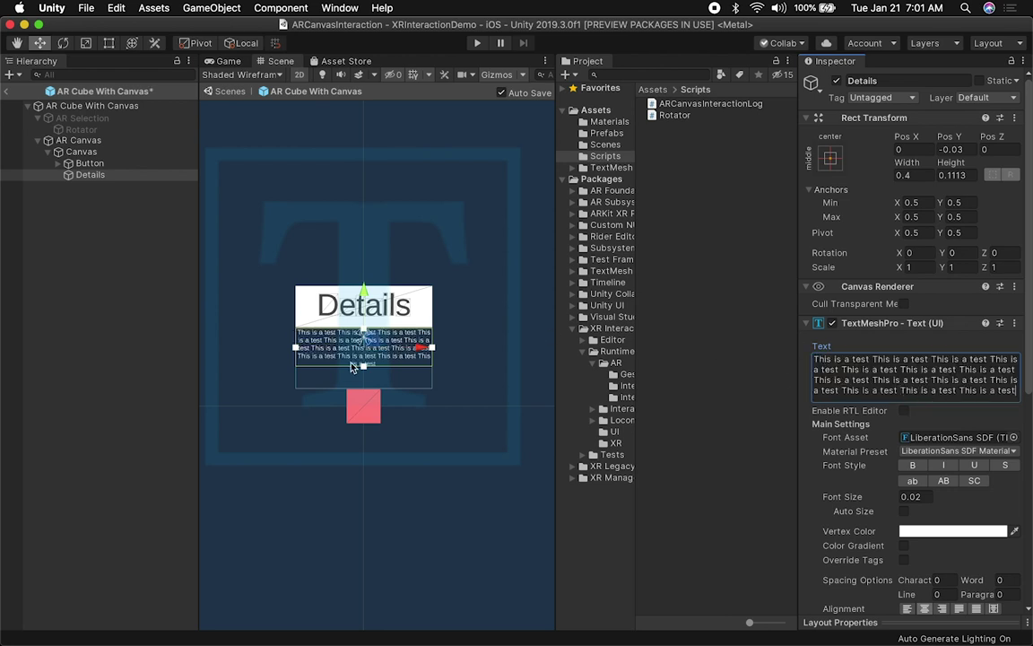
{"action": "type", "text": "rt"}
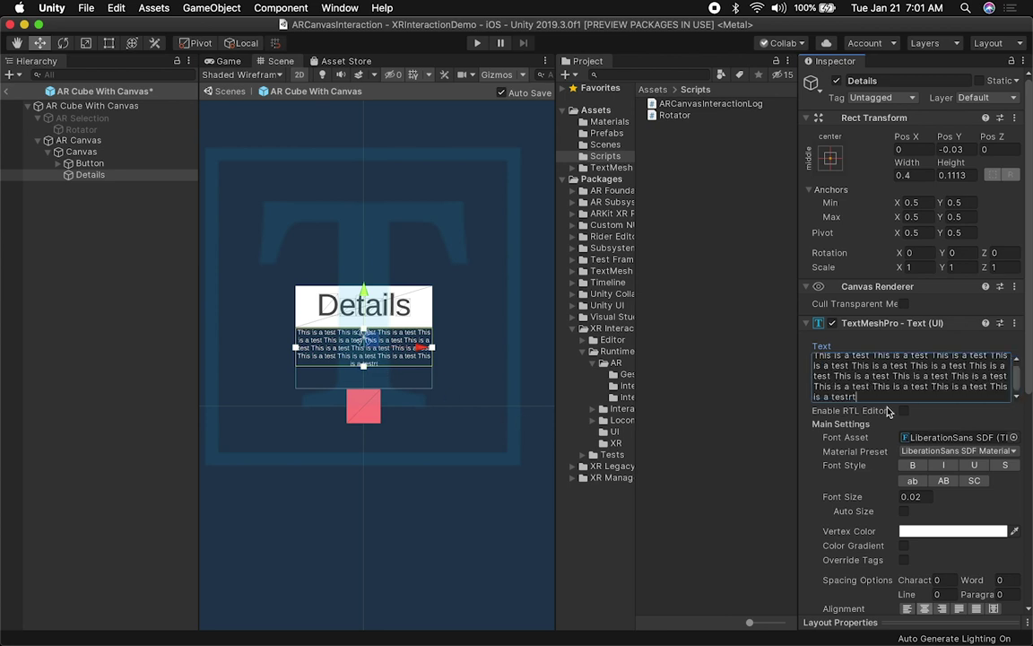
{"action": "key", "text": "BackSpace"}
{"action": "key", "text": "BackSpace"}
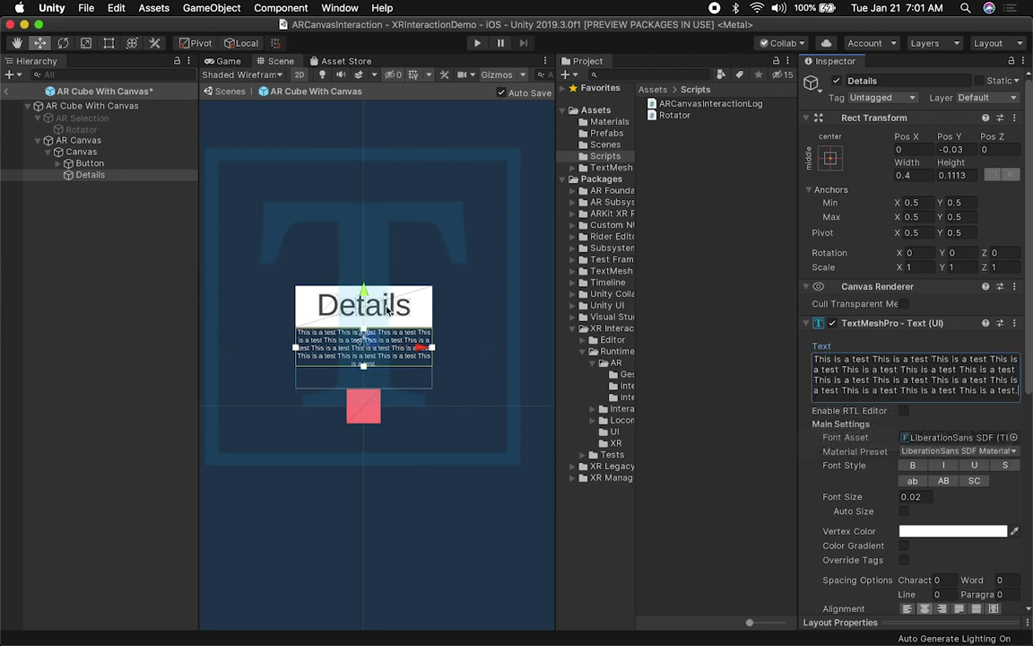
{"action": "key", "text": "super+s"}
Extend the Details text box down to the Canvas's lower edge, about 0.176 high, and set its font size to 0.025
{"action": "key", "text": "t"}
{"action": "left_click_drag", "start_coordinate": [378, 369], "coordinate": [379, 389]}
{"action": "left_click", "coordinate": [927, 496]}
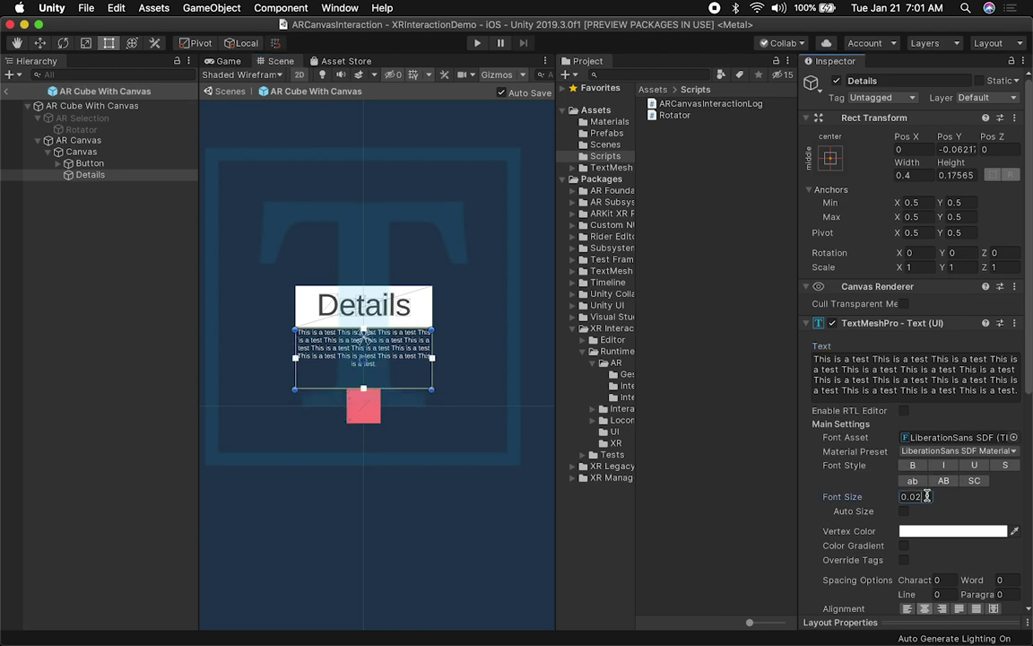
{"action": "type", "text": "0.03"}
{"action": "key", "text": "BackSpace"}
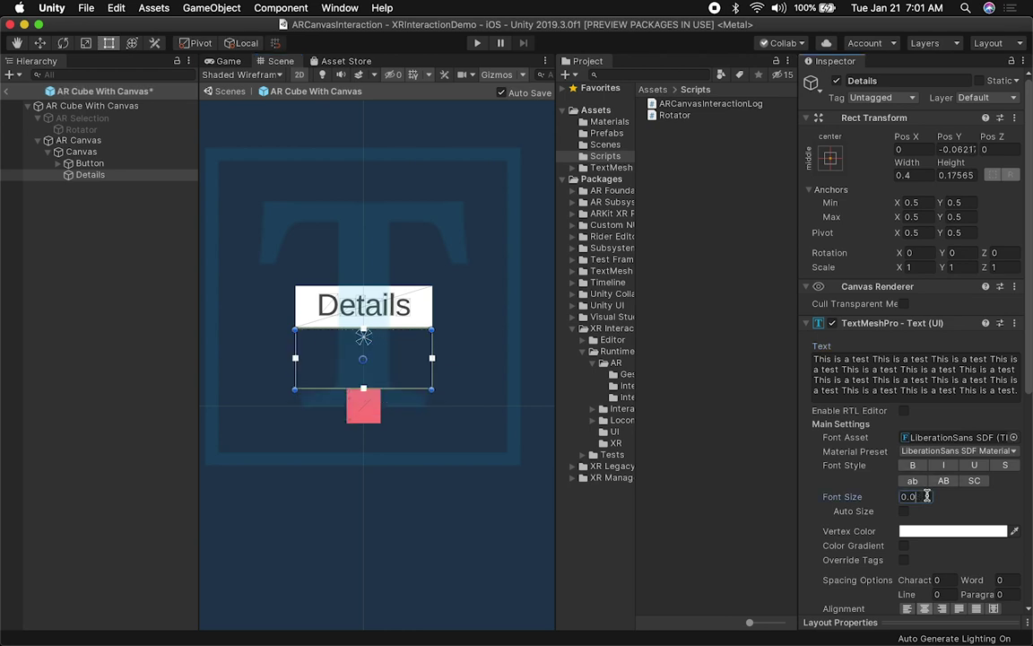
{"action": "type", "text": "25"}
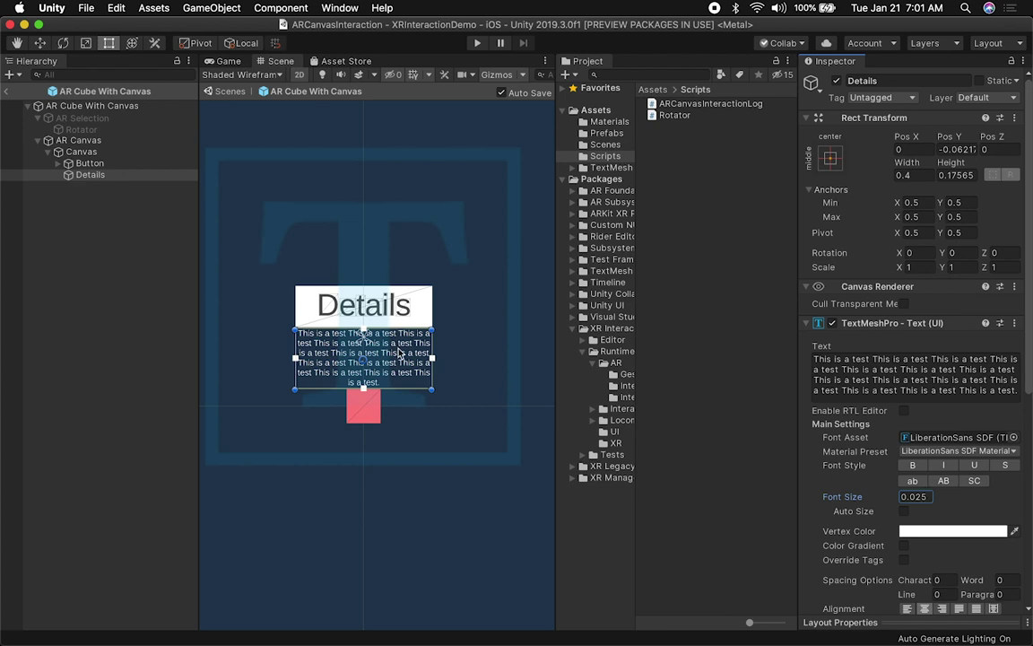
Add the AR Canvas Interaction Log script to the Canvas and assign the Details text object to its Details field
{"action": "left_click", "coordinate": [356, 310]}
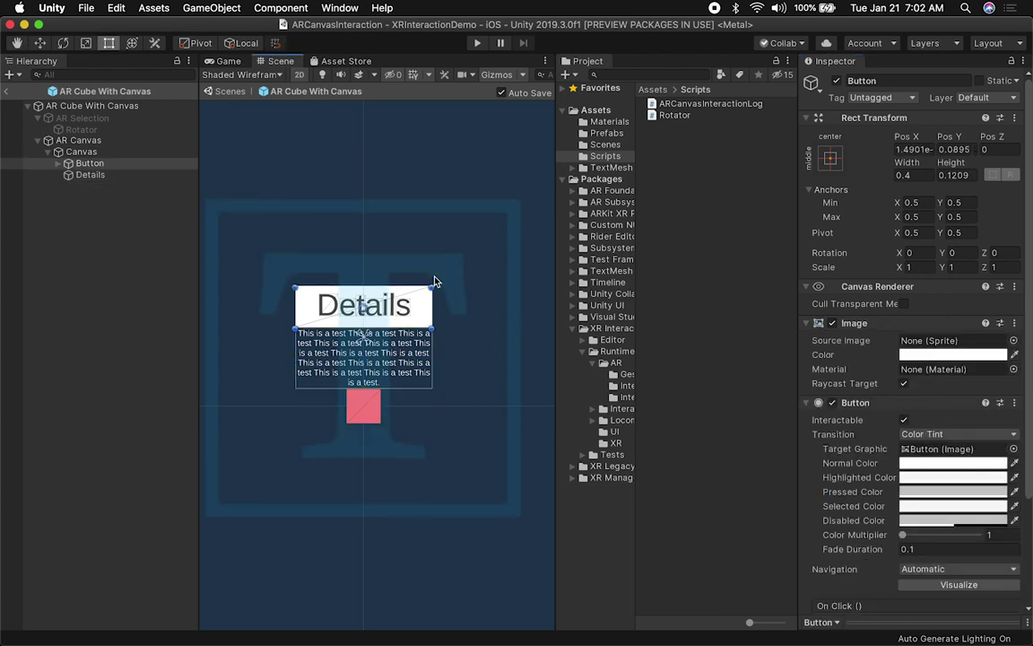
{"action": "left_click", "coordinate": [83, 151]}
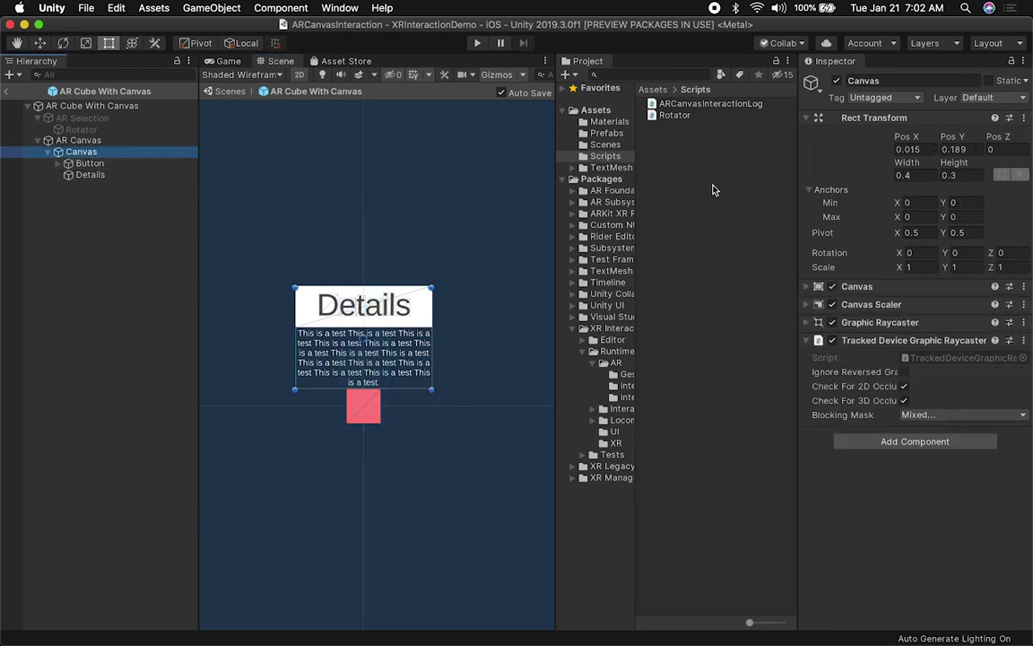
{"action": "left_click", "coordinate": [704, 104]}
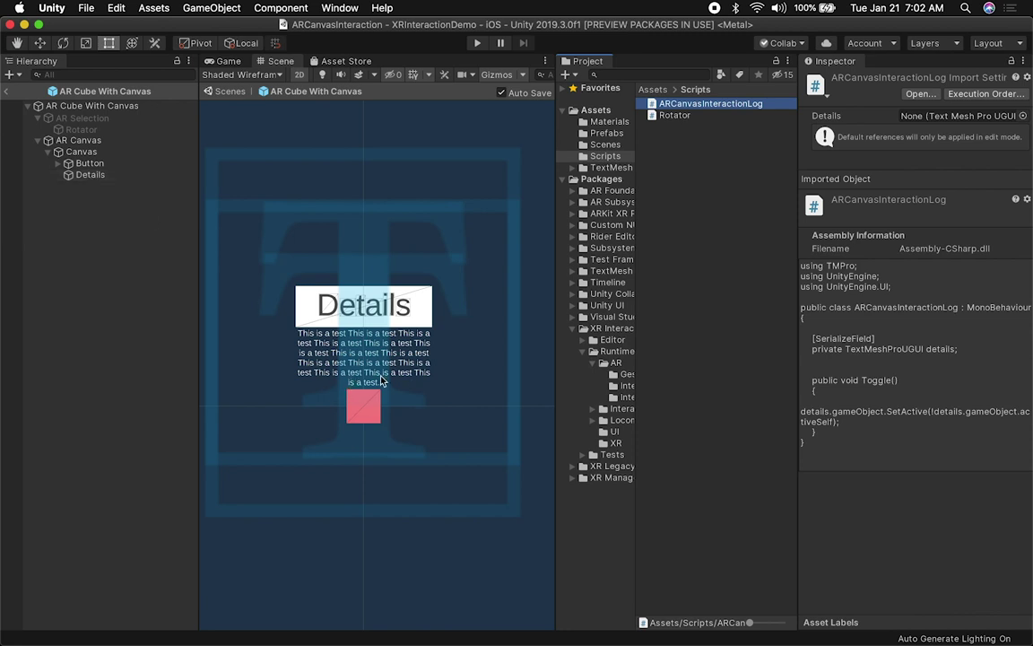
{"action": "left_click", "coordinate": [89, 152]}
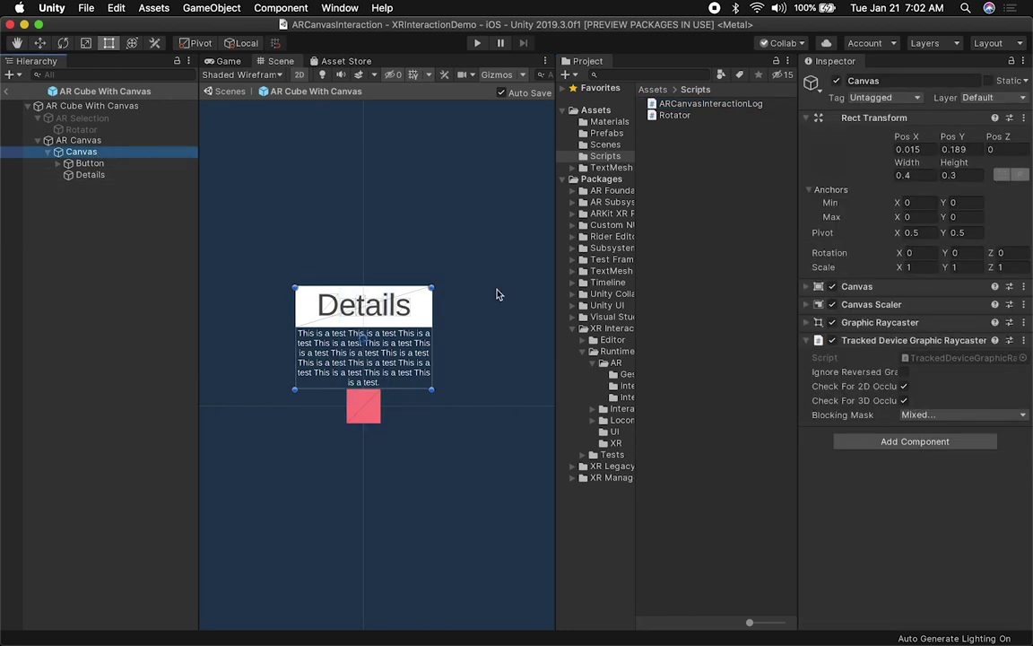
{"action": "left_click", "coordinate": [864, 443]}
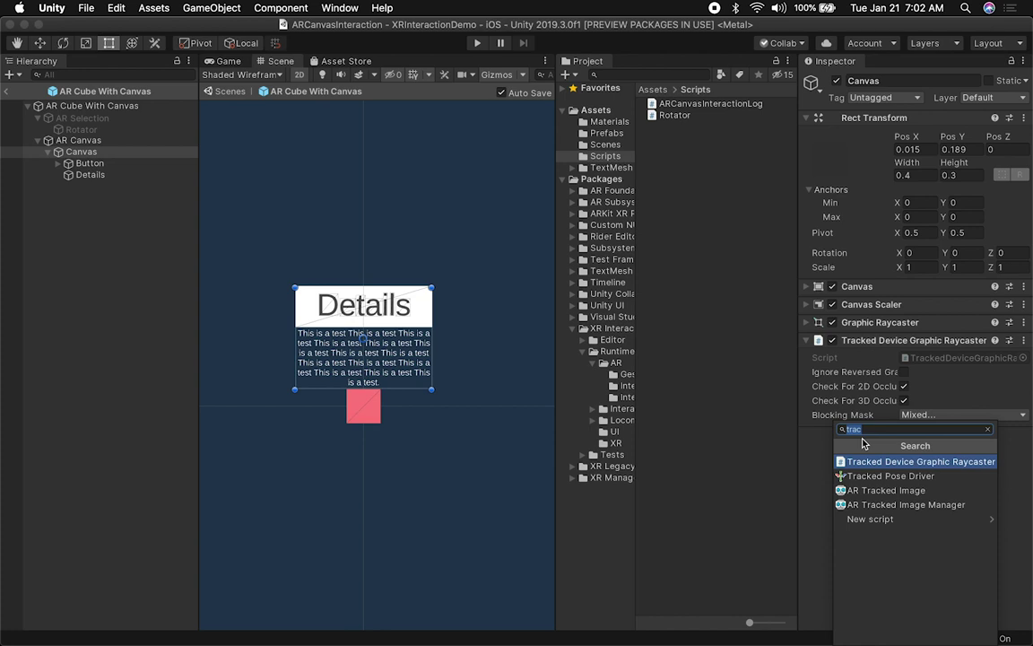
{"action": "type", "text": "arcanvas"}
{"action": "left_click", "coordinate": [906, 461]}
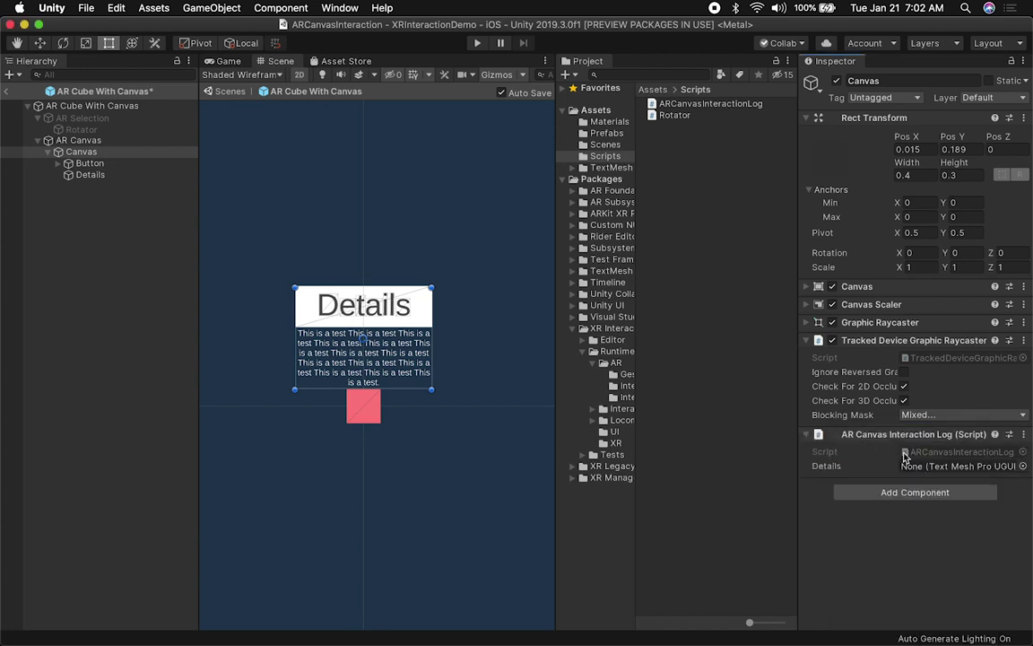
{"action": "left_click_drag", "start_coordinate": [79, 177], "coordinate": [897, 466]}
Open the ARCanvasInteractionLog script and examine its serialized details field and the SetActive logic in the Toggle method
{"action": "double_click", "coordinate": [960, 451]}
{"action": "left_click", "coordinate": [542, 283]}
{"action": "left_click_drag", "start_coordinate": [269, 206], "coordinate": [470, 230]}
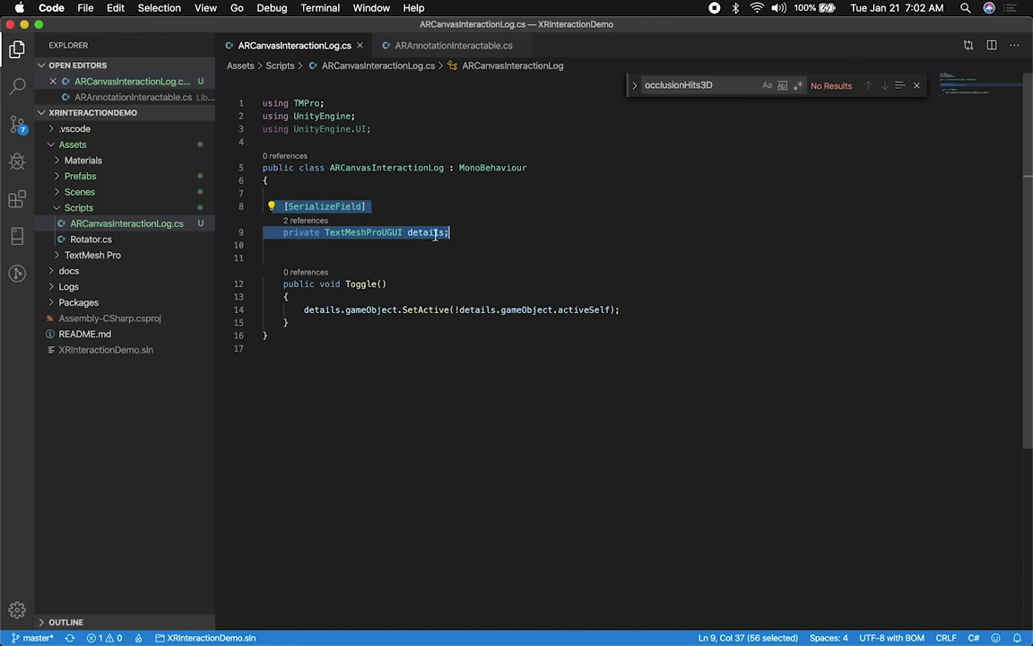
{"action": "left_click", "coordinate": [364, 283]}
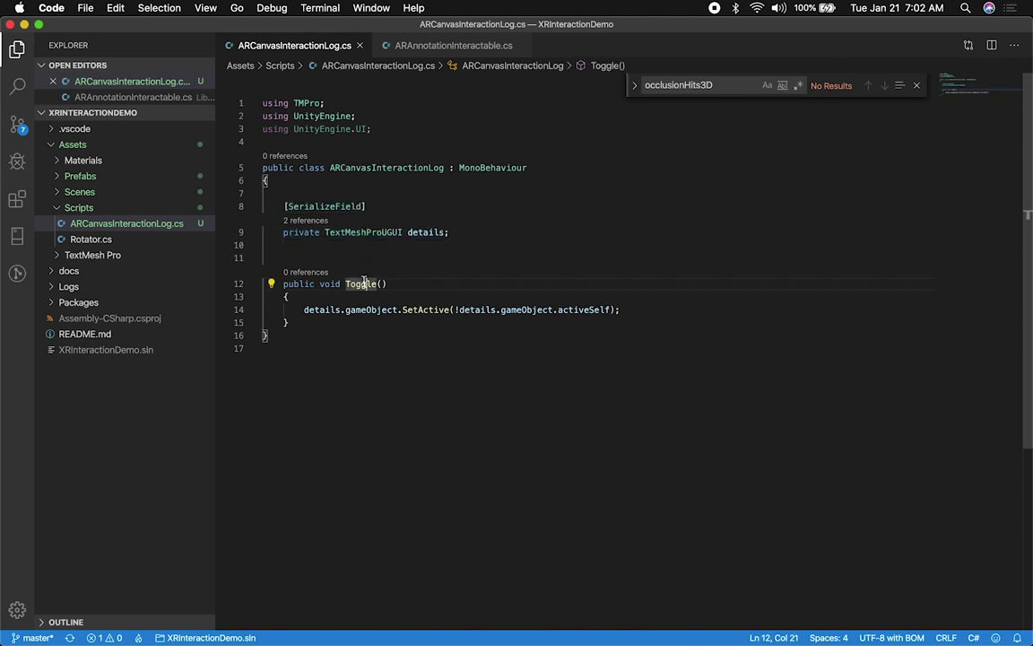
{"action": "left_click_drag", "start_coordinate": [304, 309], "coordinate": [451, 309]}
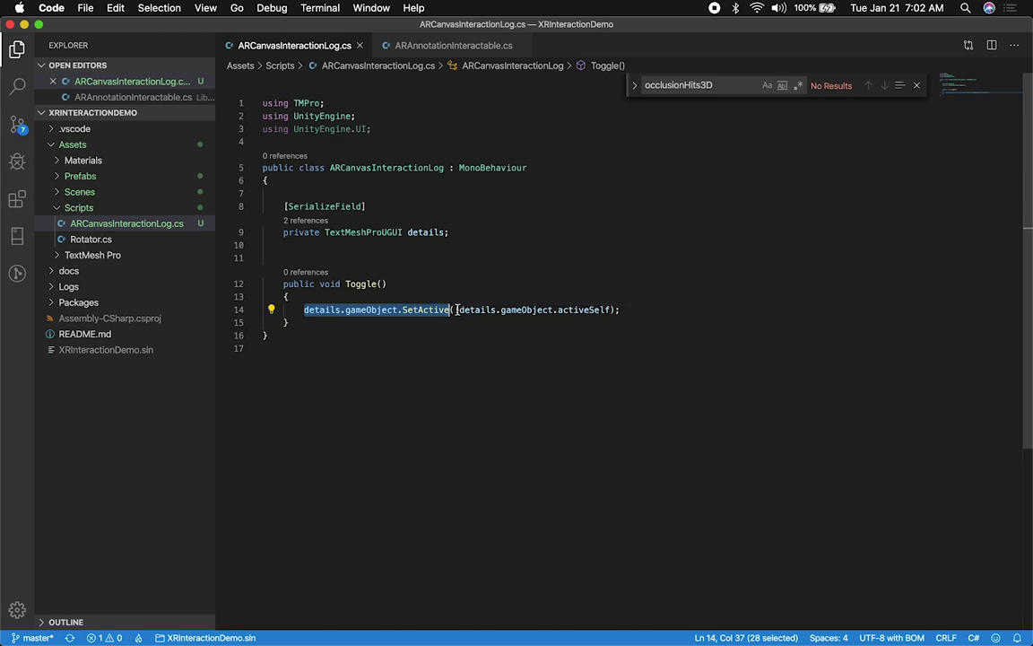
{"action": "left_click_drag", "start_coordinate": [458, 310], "coordinate": [535, 310]}
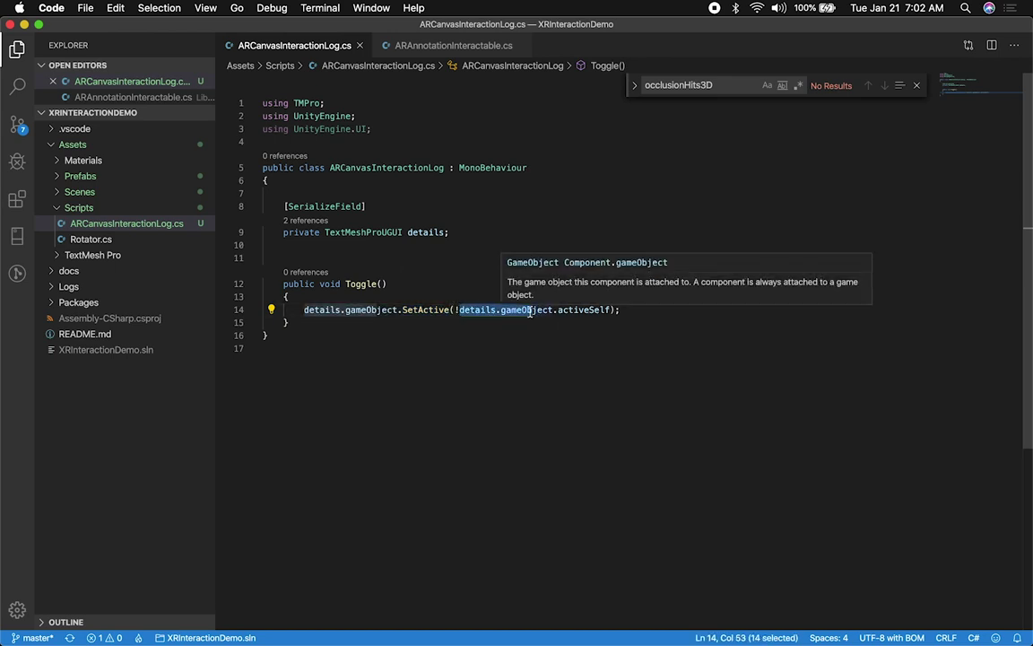
{"action": "double_click", "coordinate": [363, 284]}
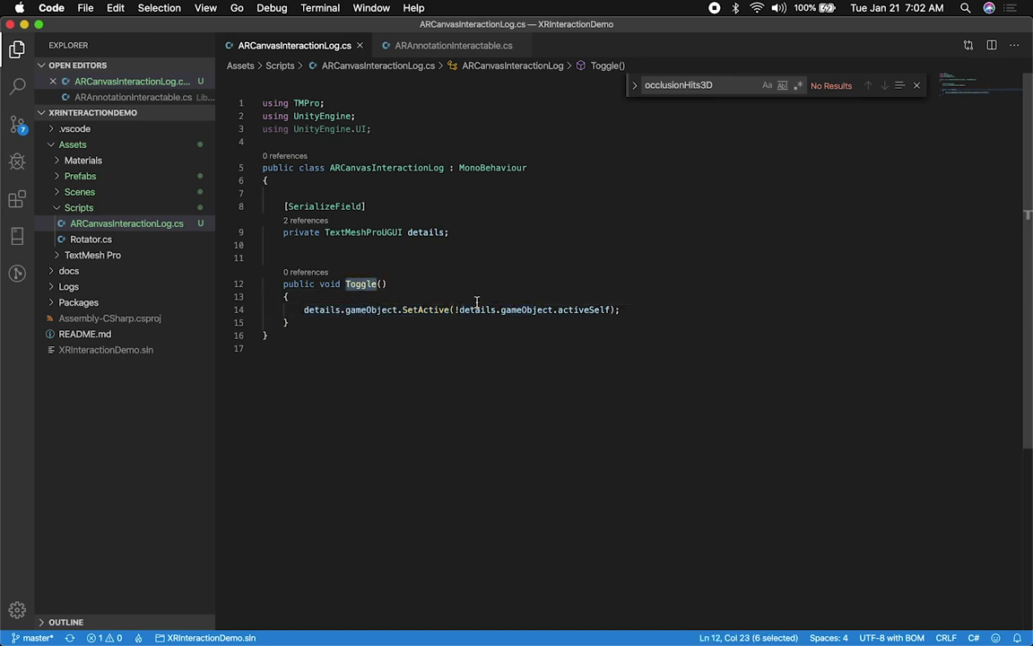
{"action": "left_click_drag", "start_coordinate": [460, 310], "coordinate": [557, 311]}
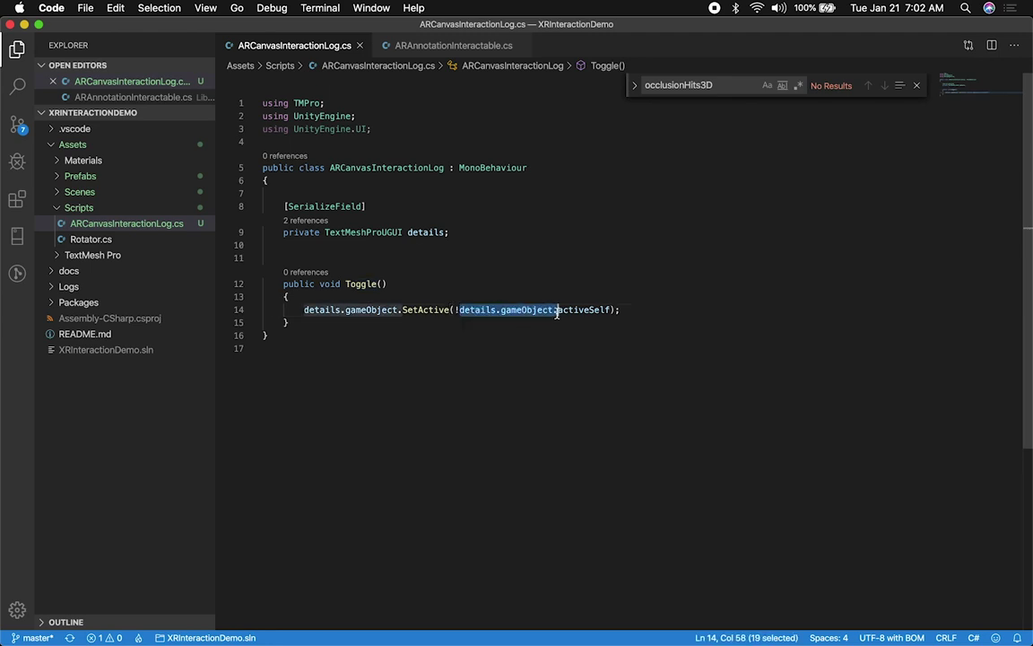
{"action": "left_click", "coordinate": [455, 310]}
{"action": "type", "text": "!"}
Remove the unused using UnityEngine.UI directive from the ARCanvasInteractionLog script and switch back to Unity
{"action": "left_click", "coordinate": [417, 127]}
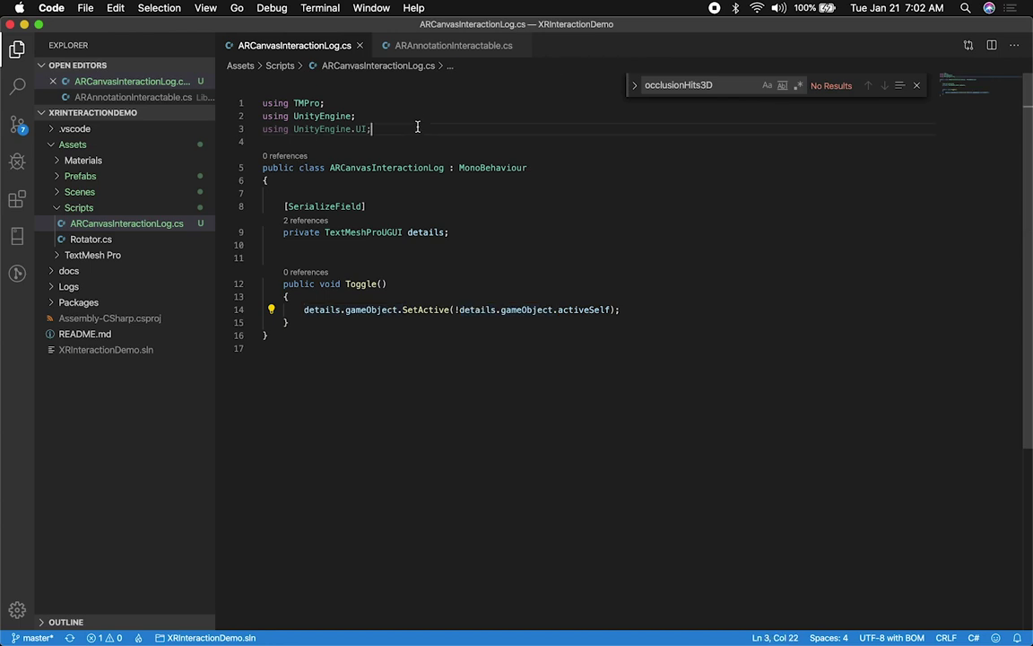
{"action": "key", "text": "shift+Up"}
{"action": "key", "text": "BackSpace"}
{"action": "key", "text": "super+Tab"}
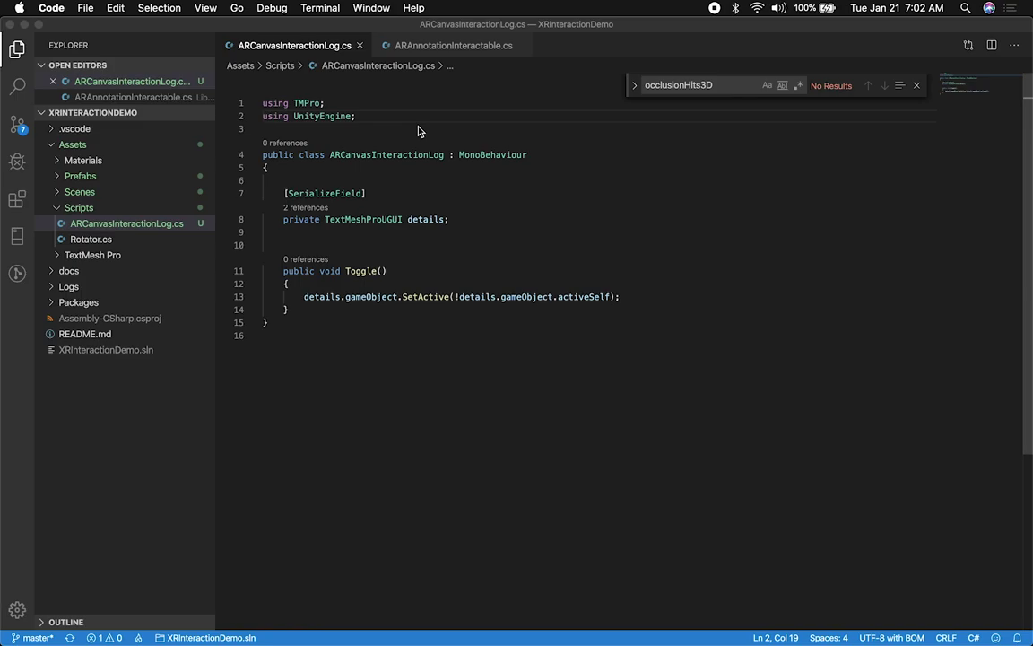
Turn off the 2D scene view and deactivate the AR Canvas object in the AR Cube With Canvas prefab
{"action": "key", "text": "w"}
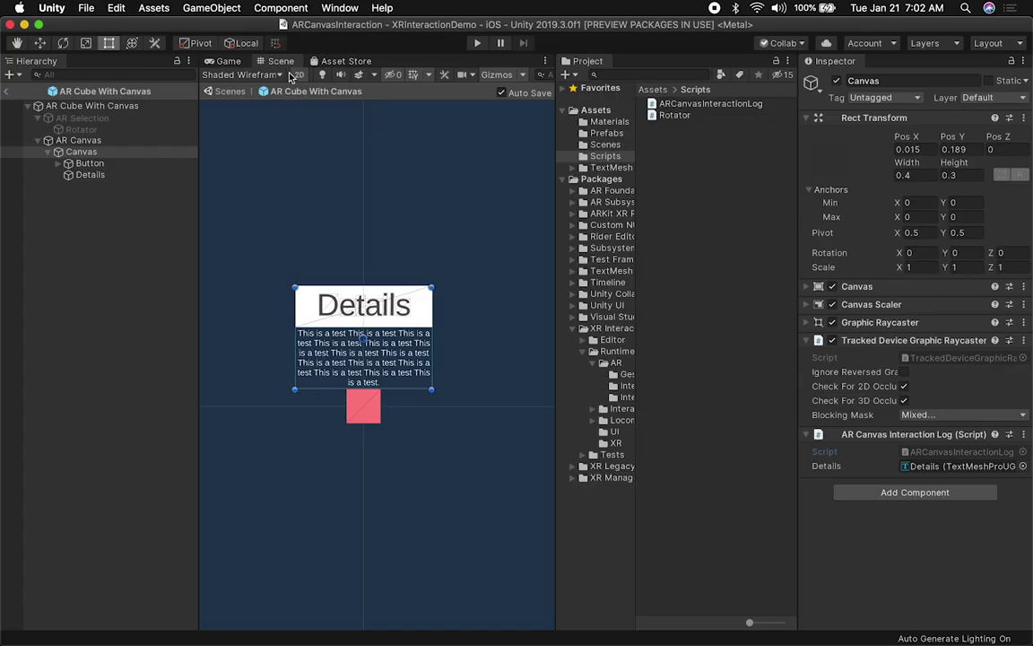
{"action": "left_click", "coordinate": [298, 75]}
{"action": "left_click_drag", "start_coordinate": [296, 279], "coordinate": [421, 314], "text": "alt"}
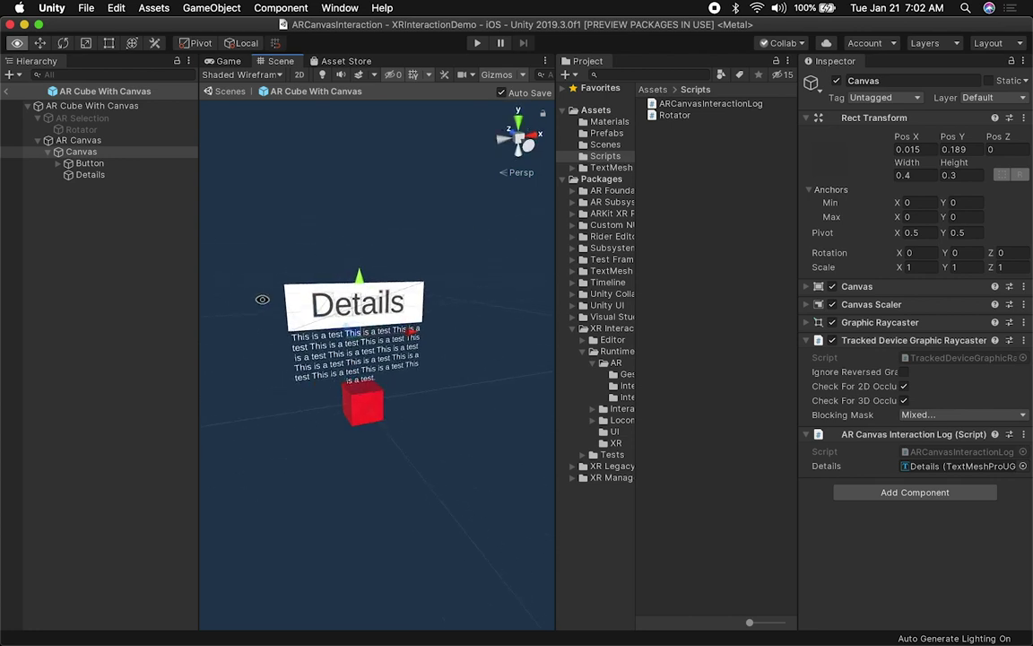
{"action": "left_click", "coordinate": [86, 143]}
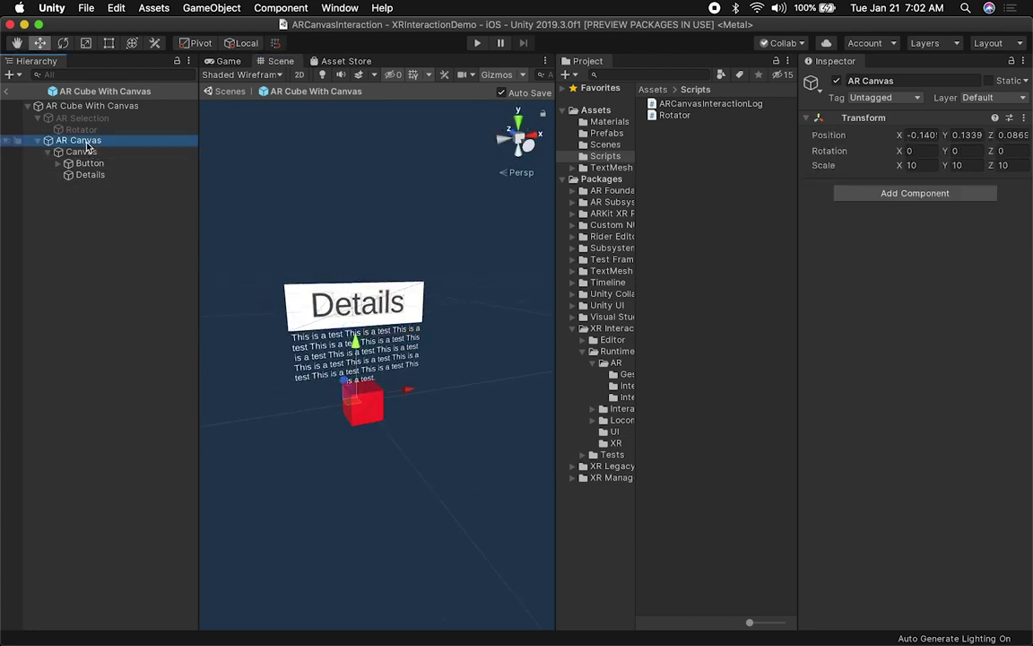
{"action": "left_click", "coordinate": [836, 80]}
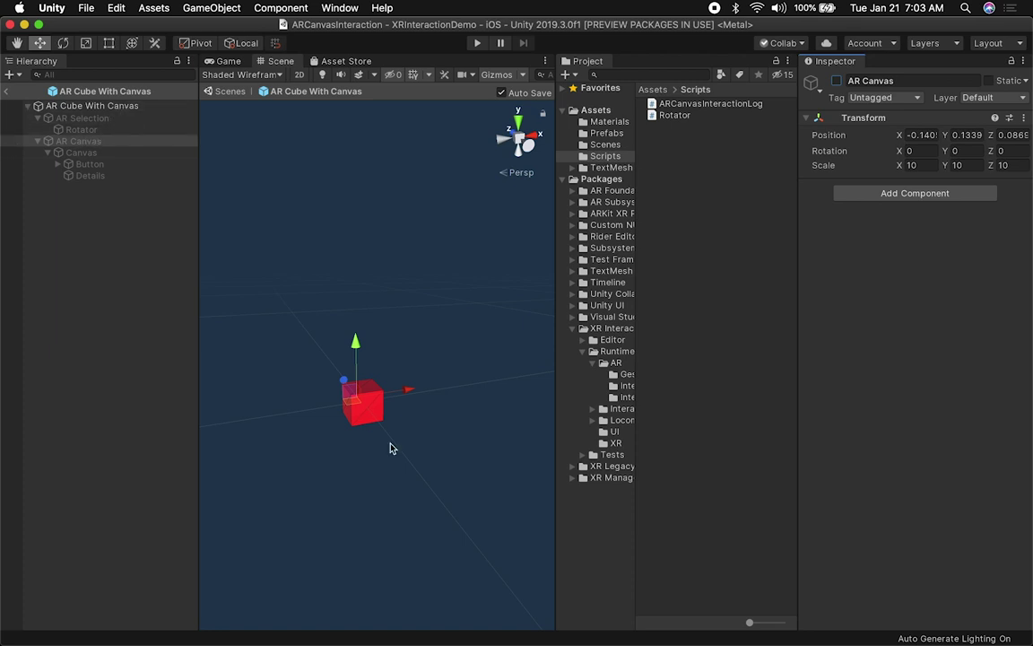
Examine the AR Annotation Interactable component on the prefab's root object, especially the visualization reference and limits of its annotation element
{"action": "left_click", "coordinate": [87, 107]}
{"action": "scroll", "coordinate": [900, 464], "scroll_direction": "down", "scroll_amount": 10}
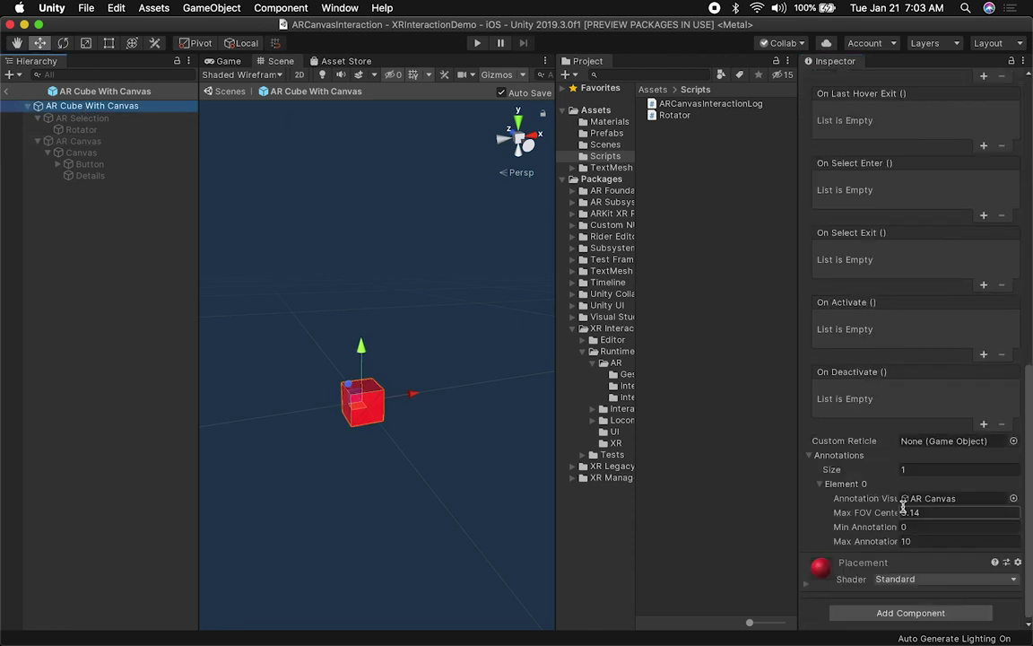
{"action": "scroll", "coordinate": [916, 270], "scroll_direction": "up", "scroll_amount": 8}
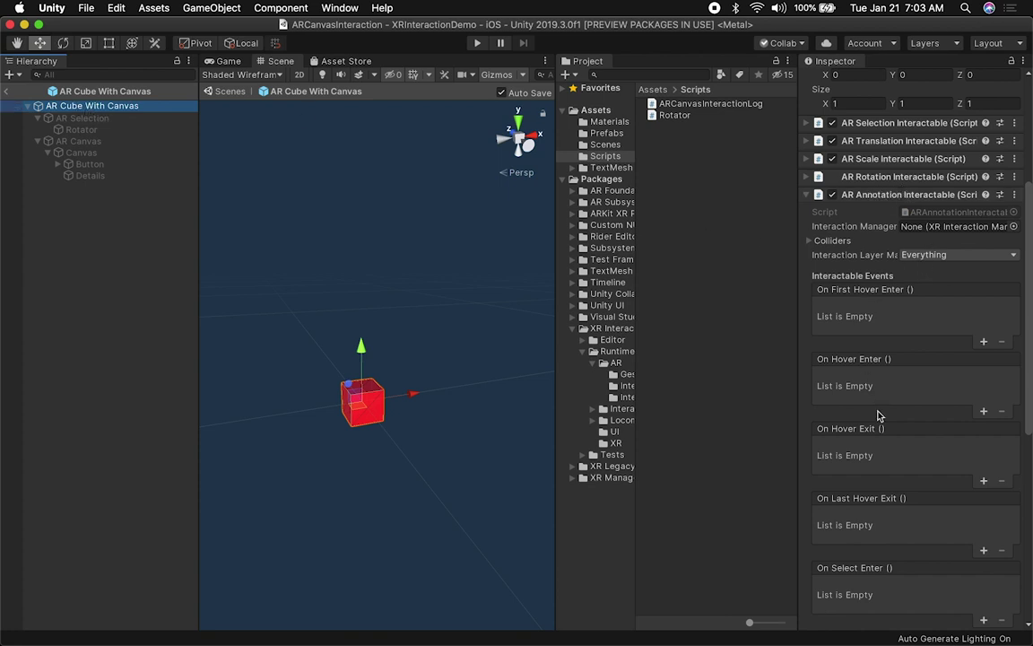
{"action": "scroll", "coordinate": [878, 415], "scroll_direction": "down", "scroll_amount": 10}
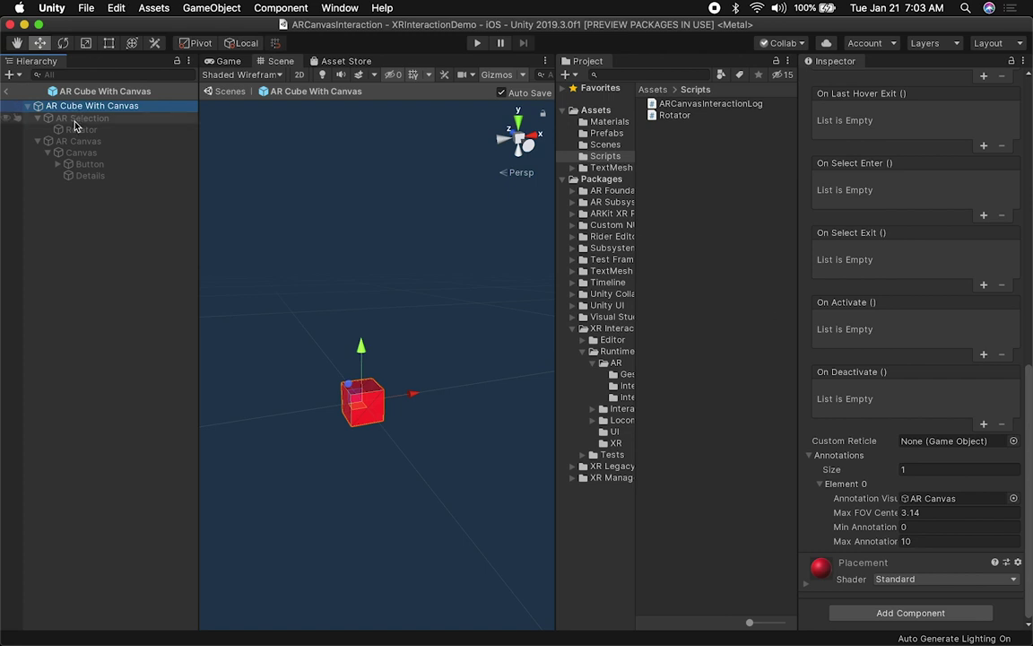
{"action": "left_click", "coordinate": [935, 500]}
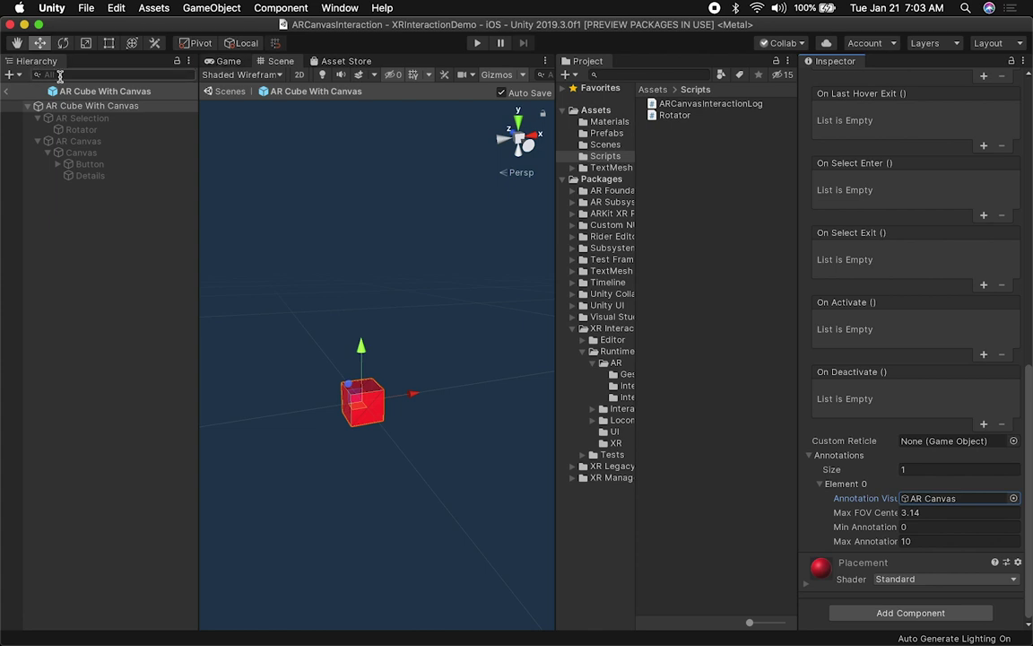
Return to the ARCanvasInteraction scene and assign the AR Cube With Canvas prefab as AR Placement Interactable's Placement Prefab
{"action": "left_click", "coordinate": [5, 90]}
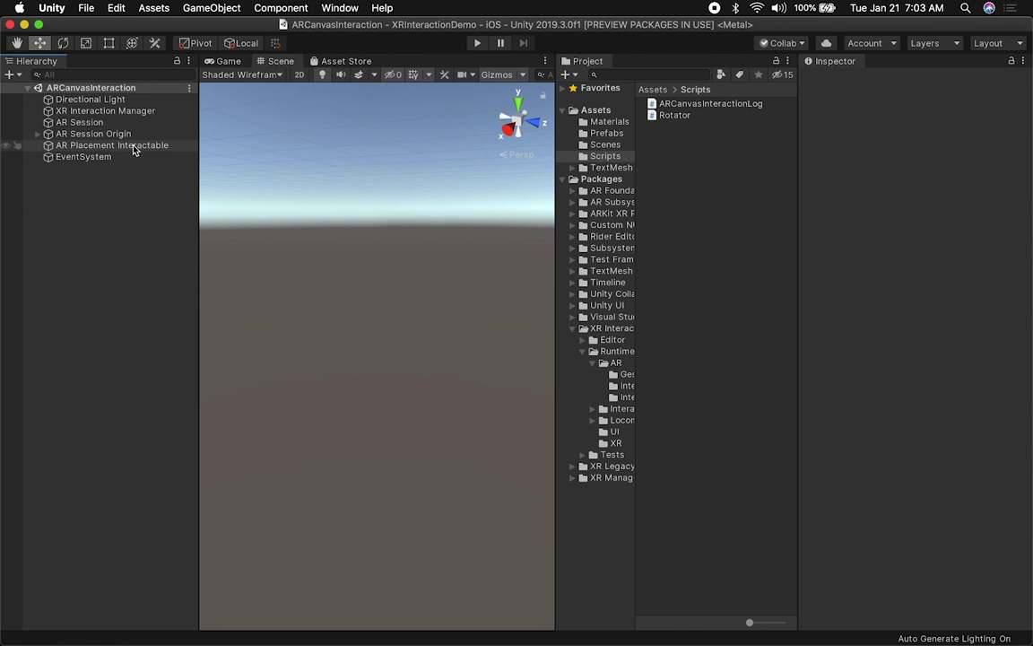
{"action": "left_click", "coordinate": [89, 148]}
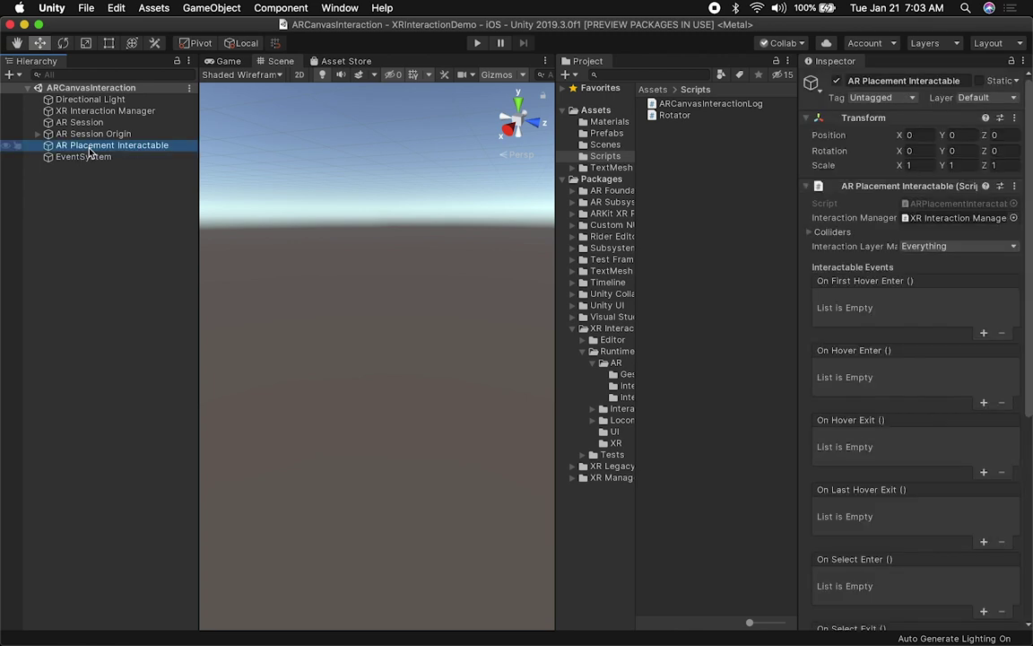
{"action": "scroll", "coordinate": [861, 395], "scroll_direction": "down", "scroll_amount": 10}
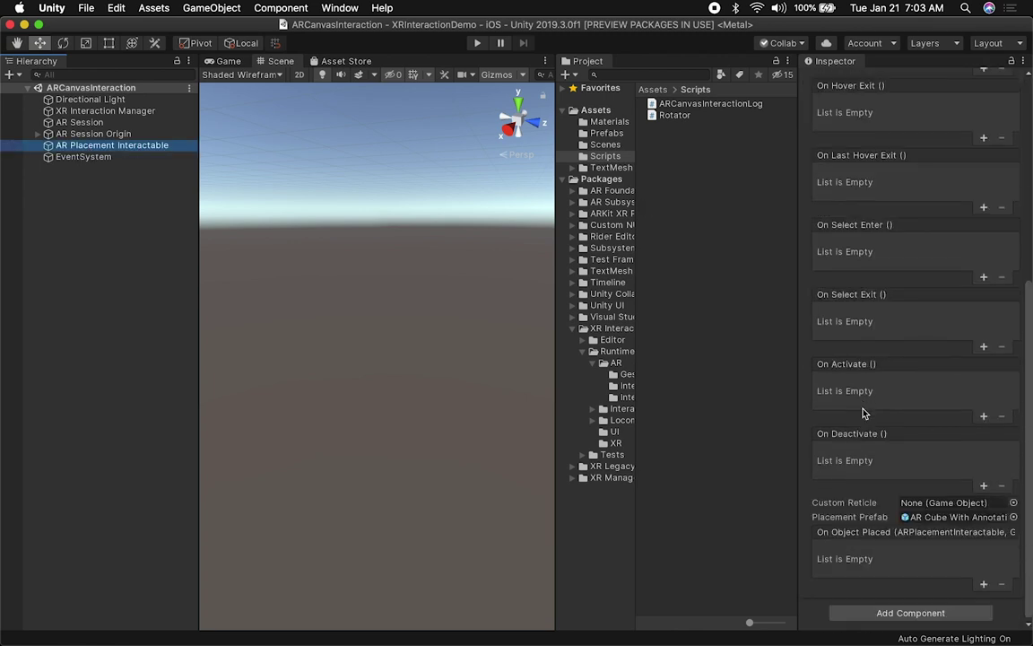
{"action": "left_click", "coordinate": [599, 133]}
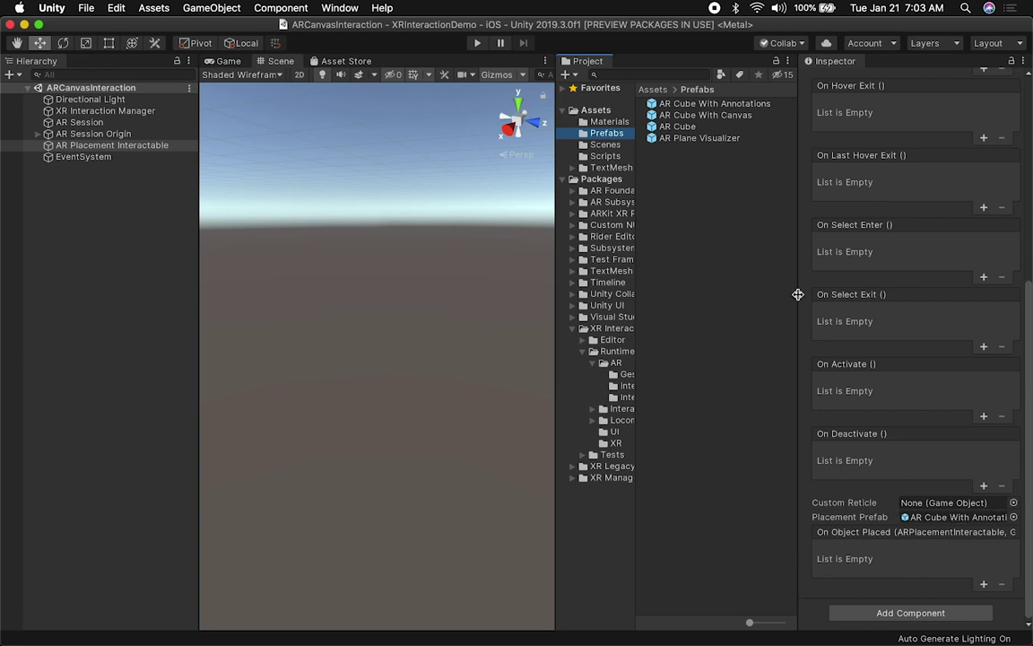
{"action": "left_click_drag", "start_coordinate": [673, 115], "coordinate": [952, 519]}
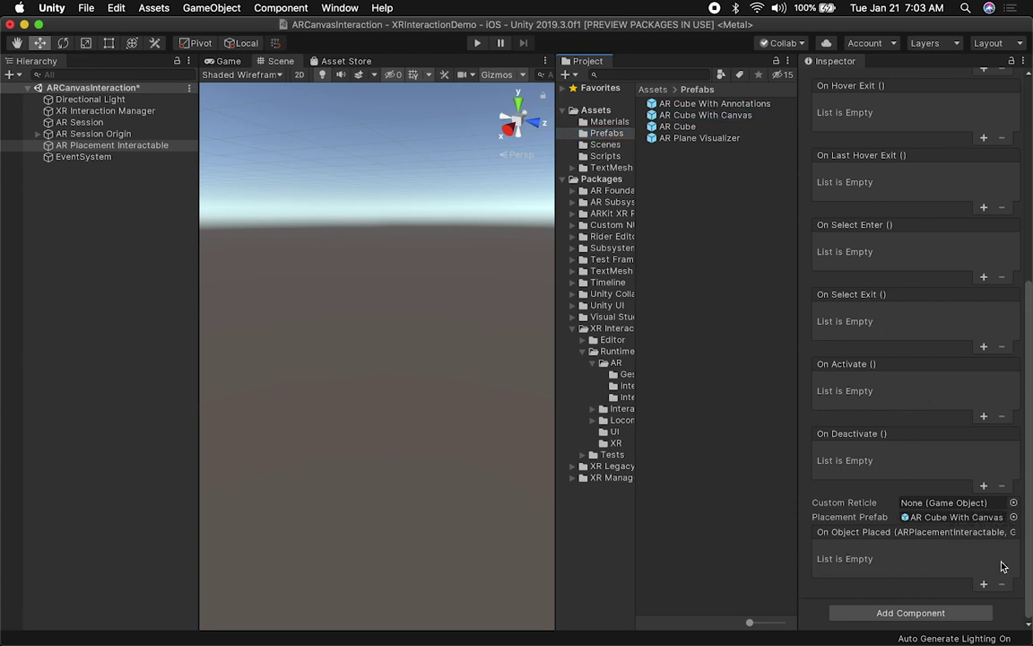
Open the Build Settings and add the open ARCanvasInteraction scene to the scenes in the build
{"action": "left_click", "coordinate": [86, 7]}
{"action": "left_click", "coordinate": [98, 148]}
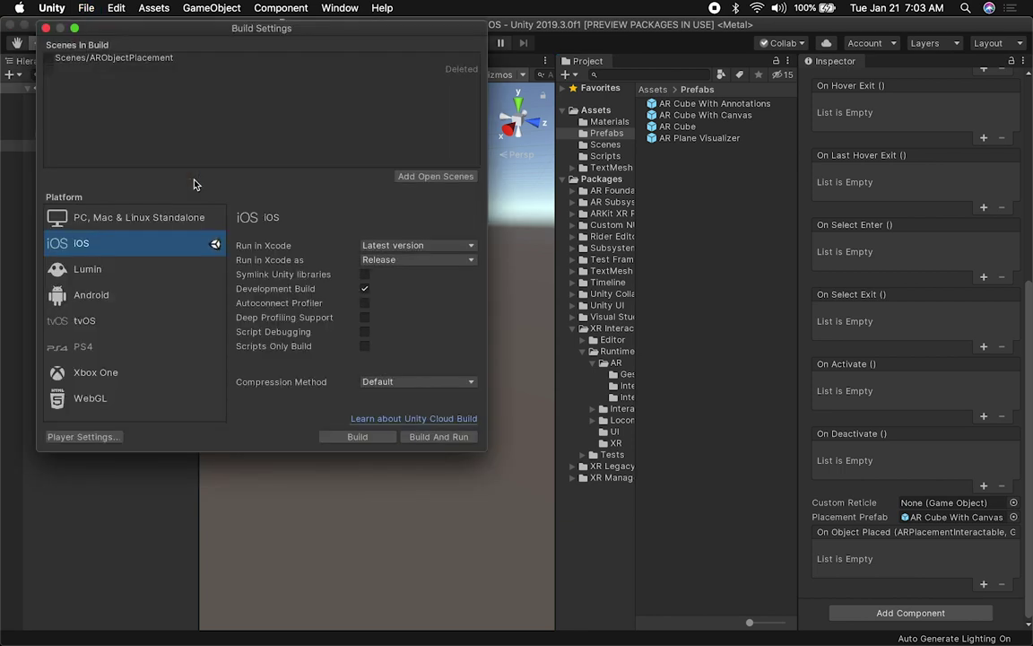
{"action": "left_click", "coordinate": [185, 65]}
{"action": "left_click", "coordinate": [406, 176]}
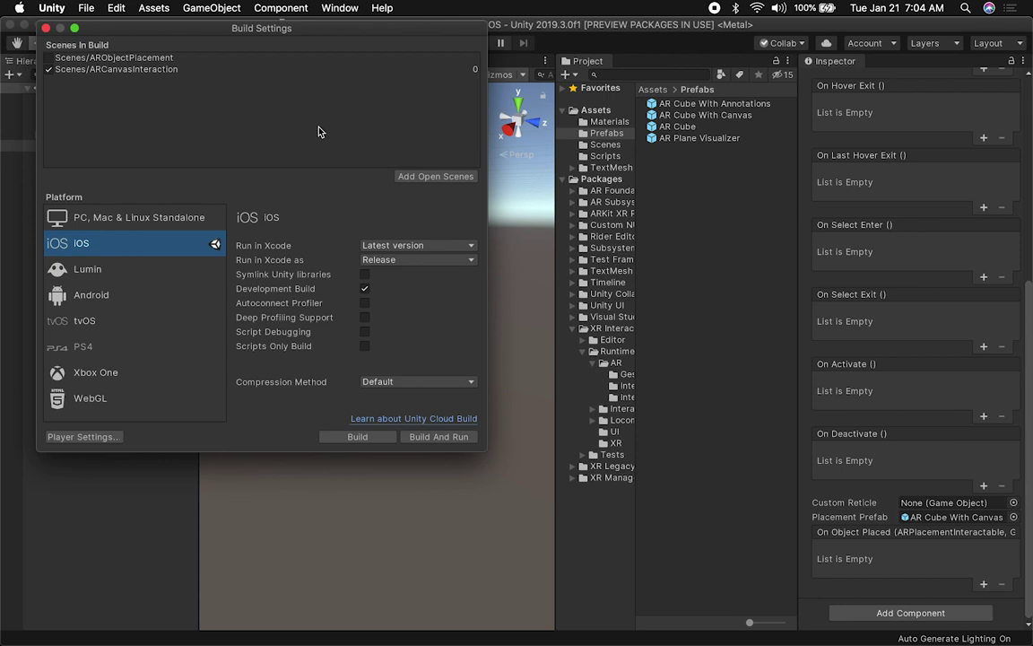
Build the iOS project to the Desktop under the name XRDemo3
{"action": "left_click", "coordinate": [357, 437]}
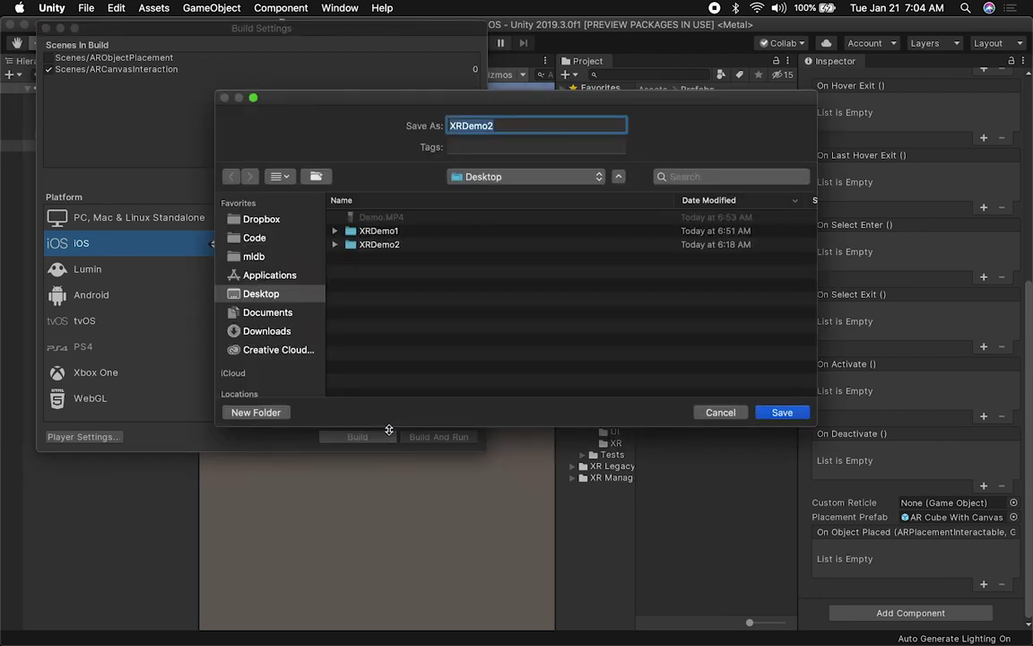
{"action": "type", "text": "XRDemo3"}
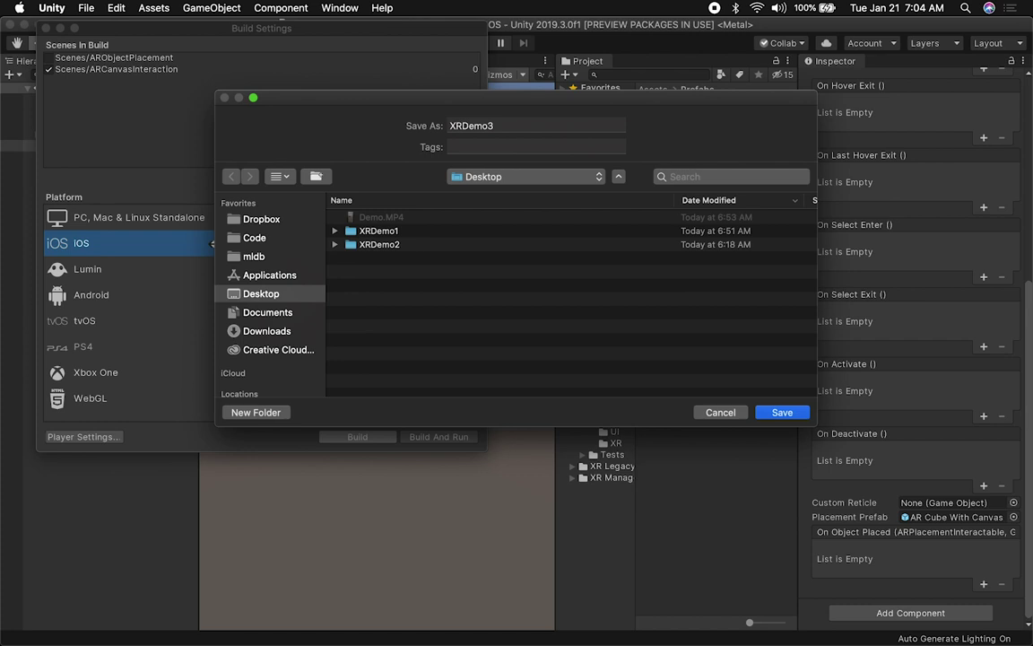
{"action": "key", "text": "Return"}
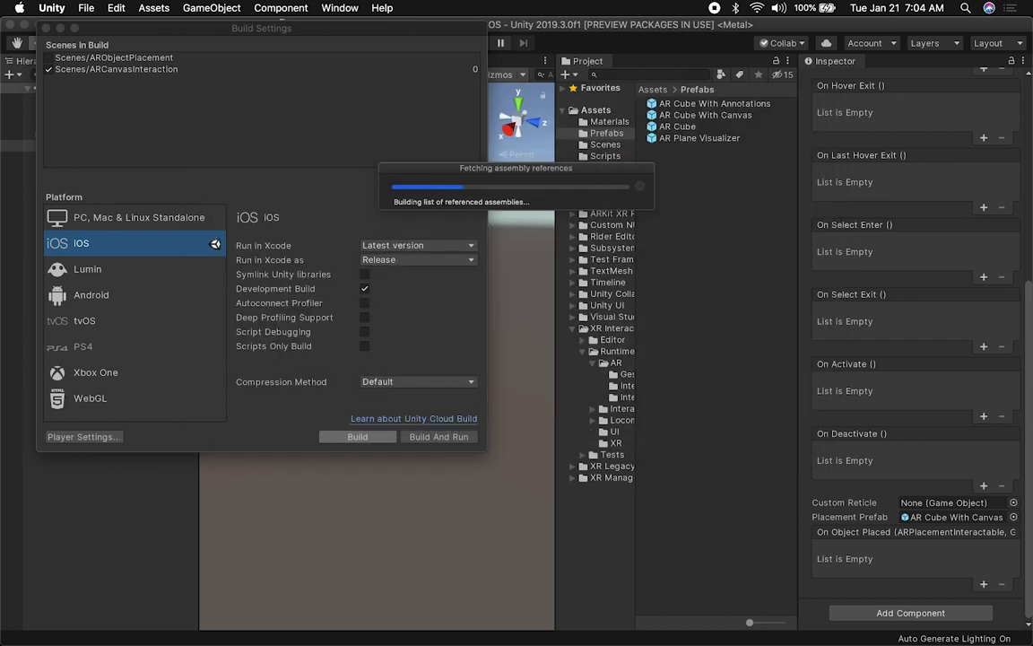